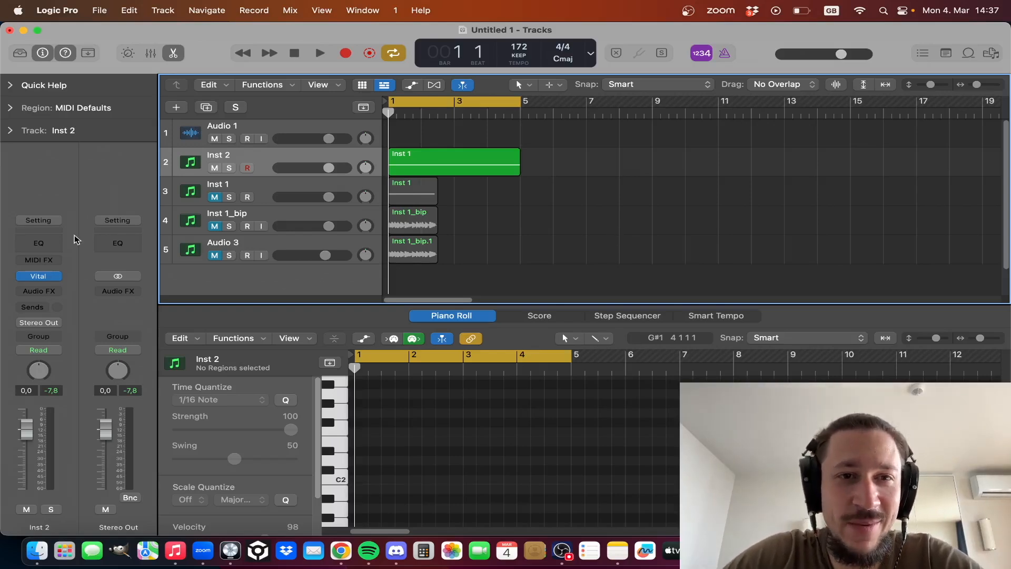
- Solo and play the Inst 1 track, and open its Vital synth editor
mouse_move(44, 274)
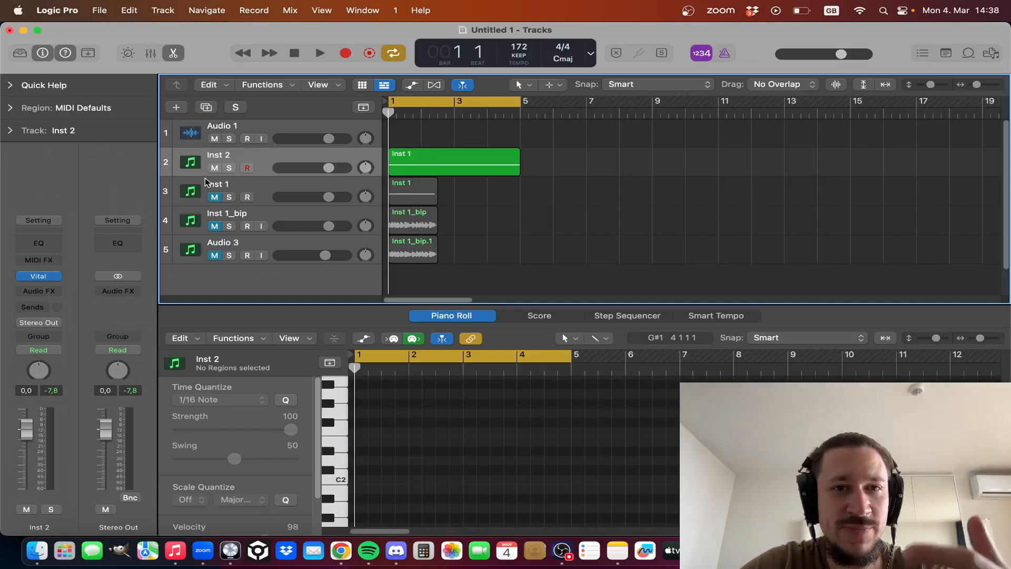
left_click(229, 197)
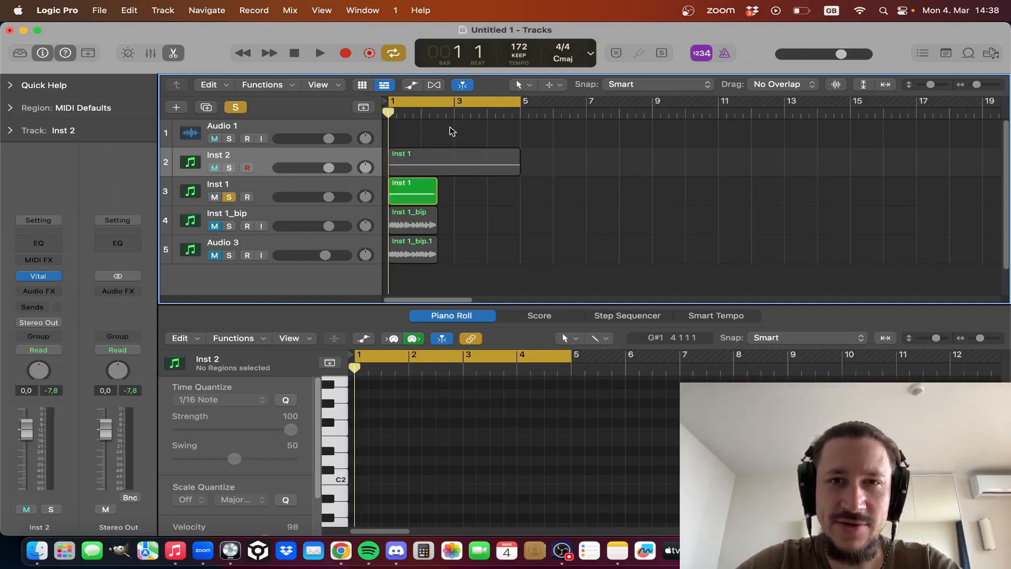
key("space")
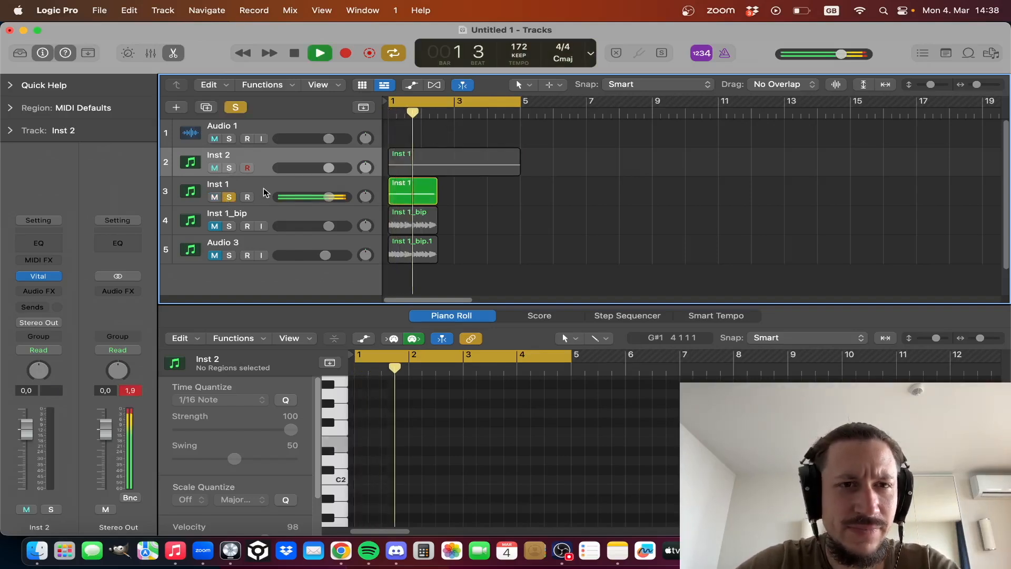
left_click(263, 192)
left_click(43, 278)
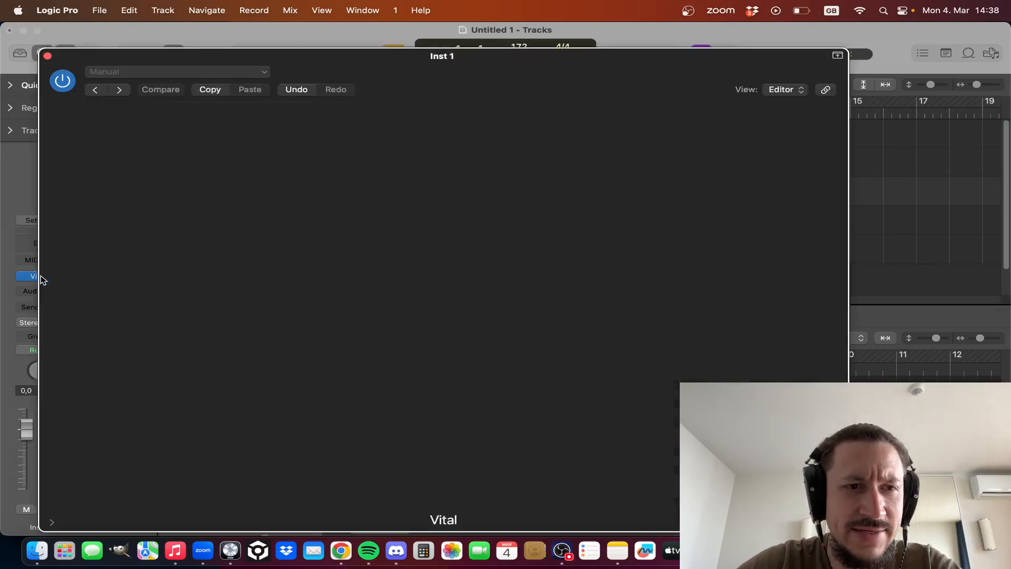
left_click_drag(498, 69, 488, 50)
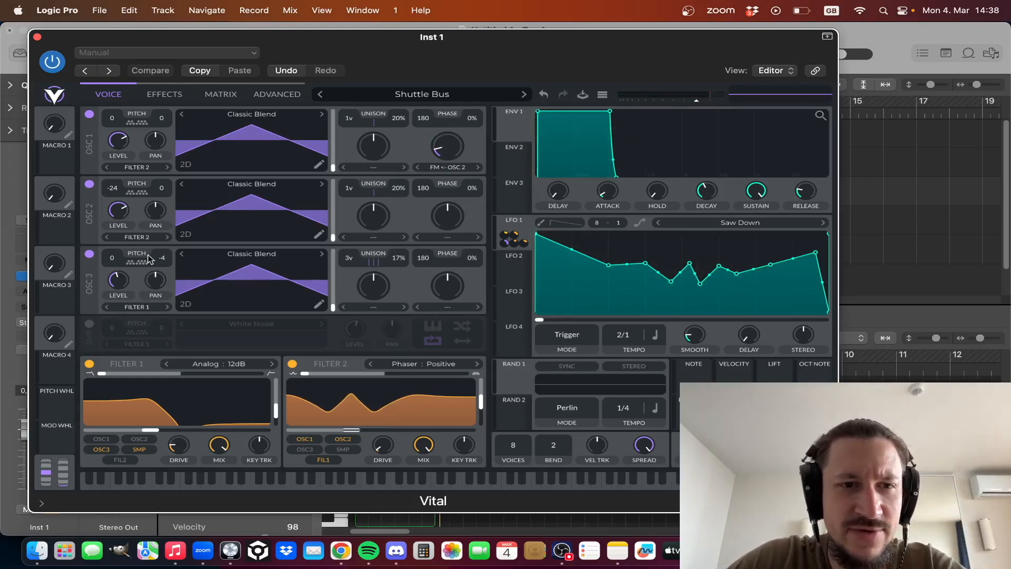
- Enable Vital's White Noise sample source and lower its level to 0.068 while auditioning the sound
left_click(91, 324)
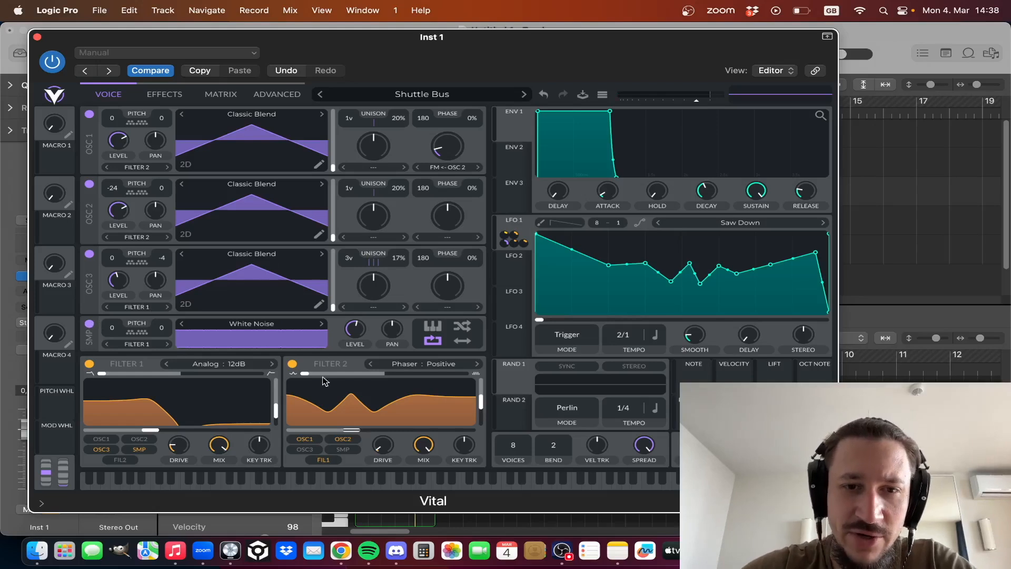
left_click_drag(363, 335, 356, 387)
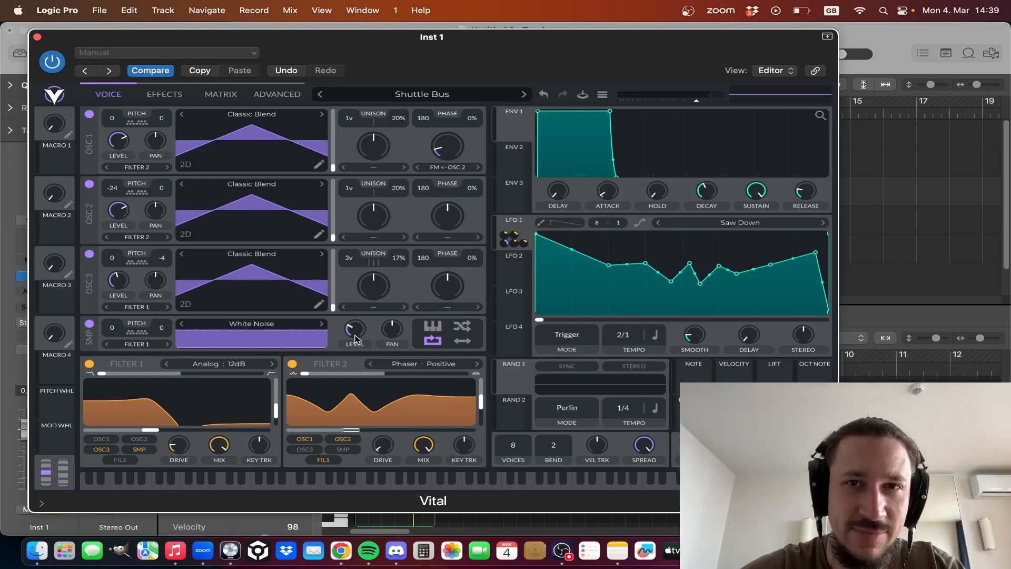
key("space")
mouse_move(355, 335)
left_mouse_down()
mouse_move(356, 315)
mouse_move(355, 338)
left_mouse_up()
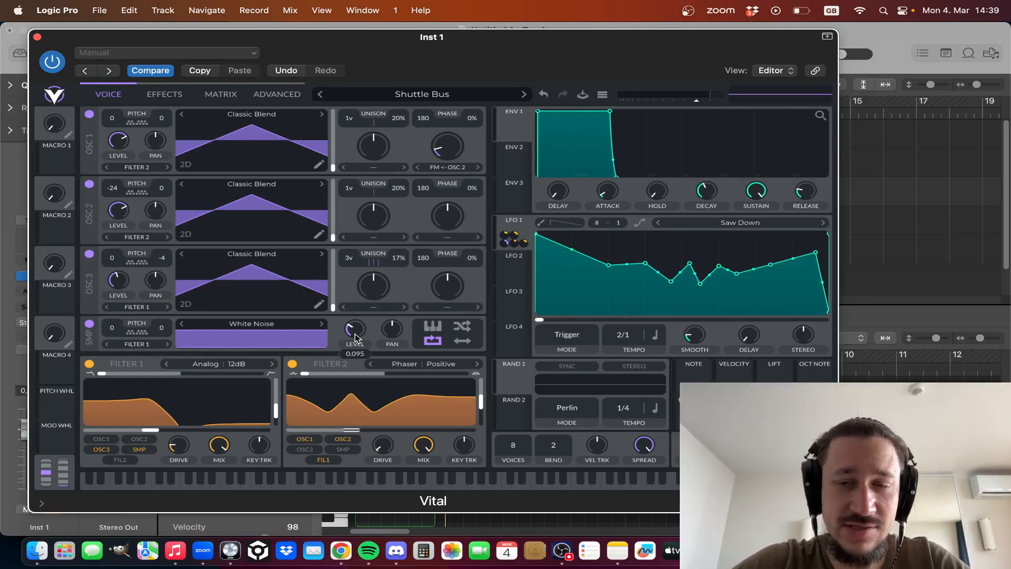
key("space")
left_click_drag(355, 337, 355, 340)
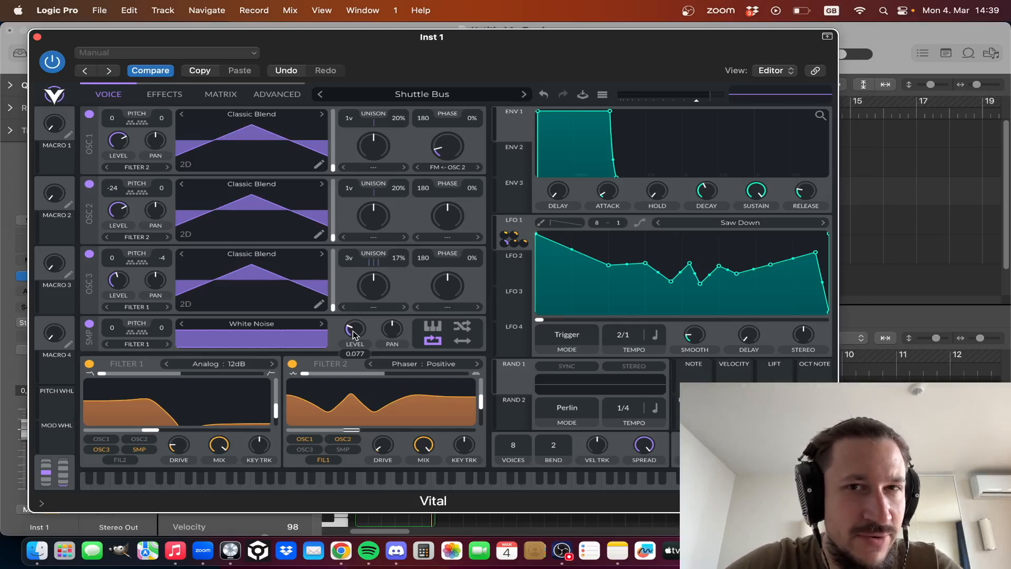
key("space")
left_click_drag(353, 335, 352, 336)
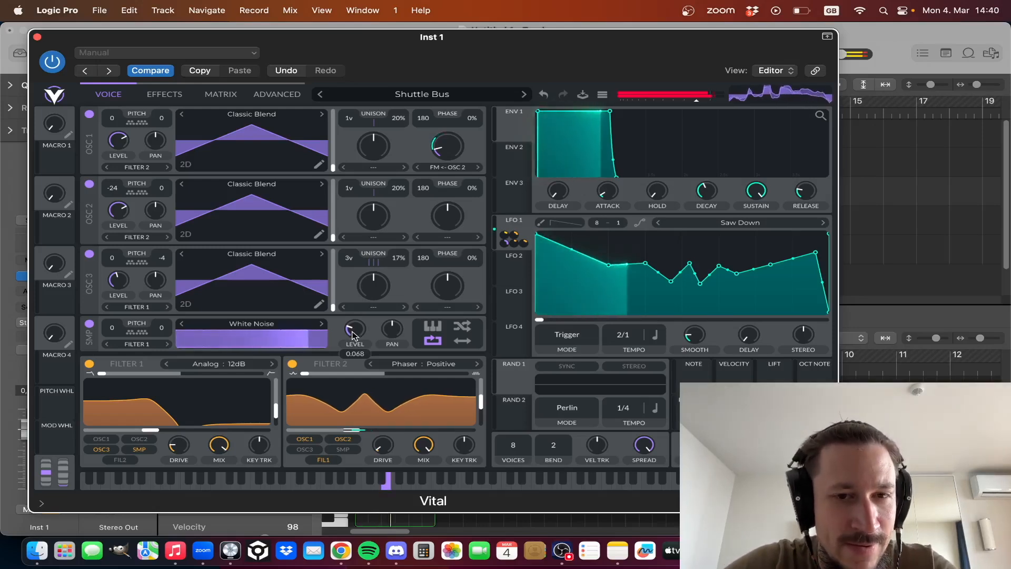
key("space")
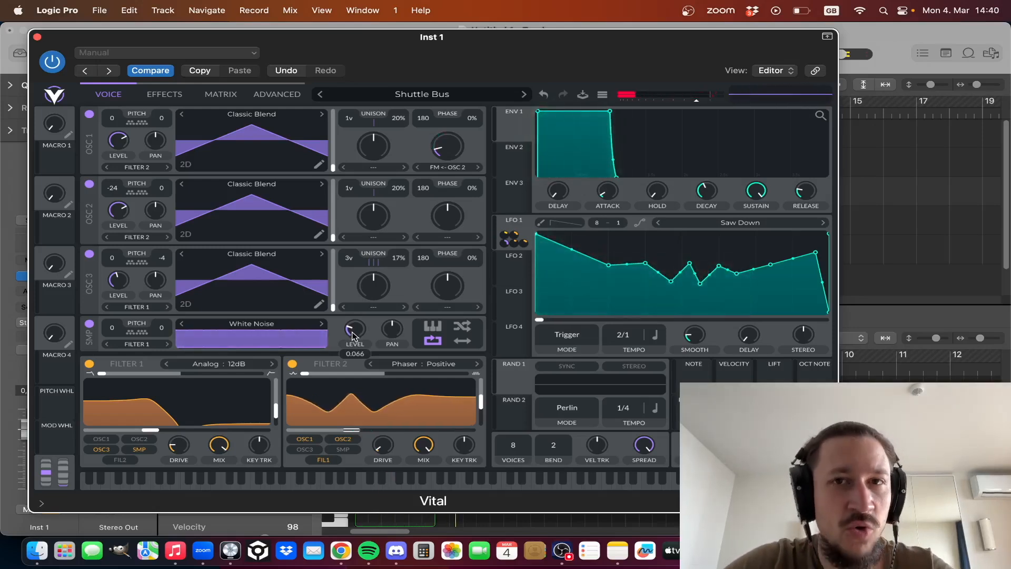
- Close the Vital editor and switch the solo from Inst 1 to the Inst 1_bip track
left_click(38, 37)
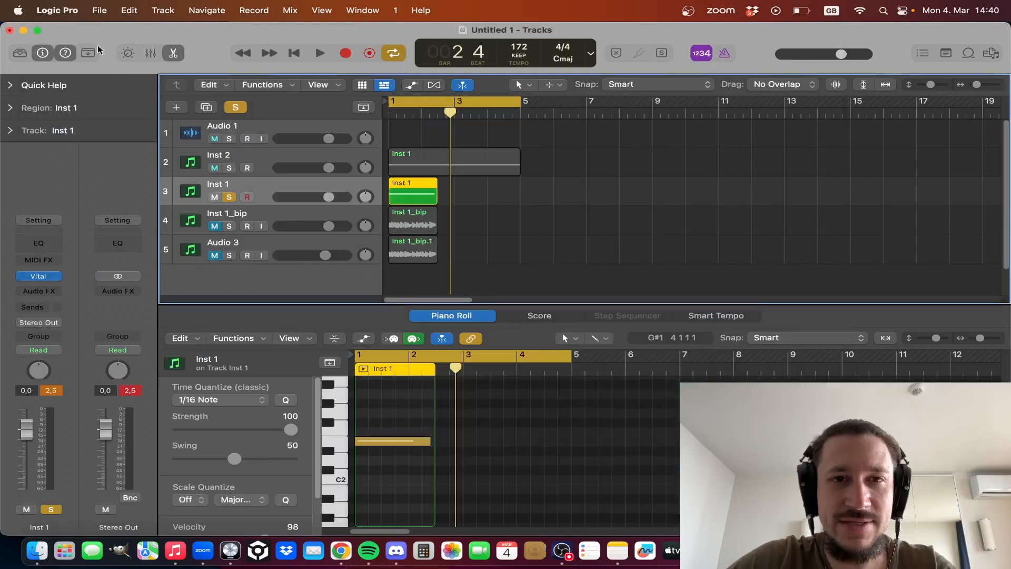
left_click(230, 198)
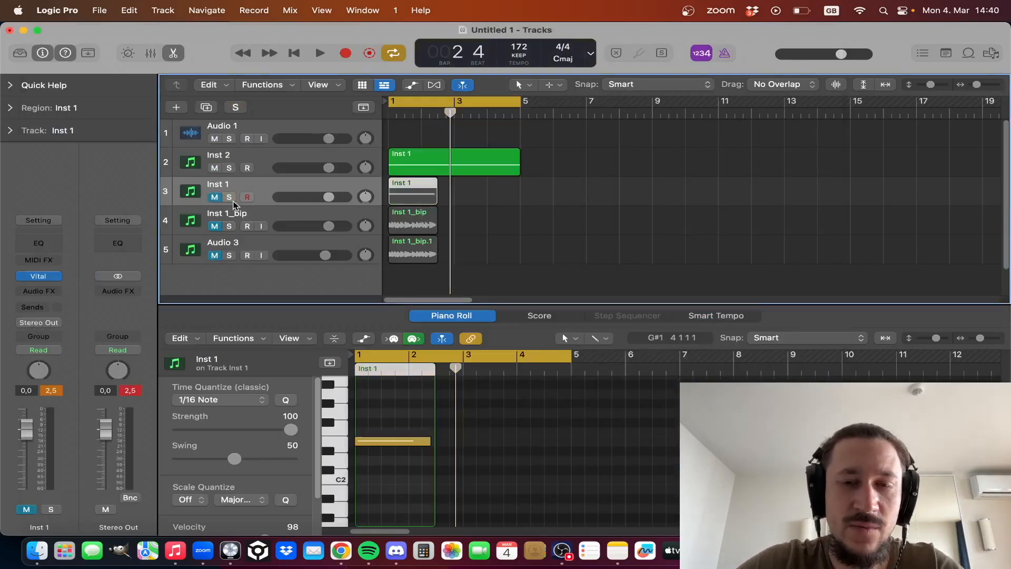
left_click(270, 218)
left_click(229, 228)
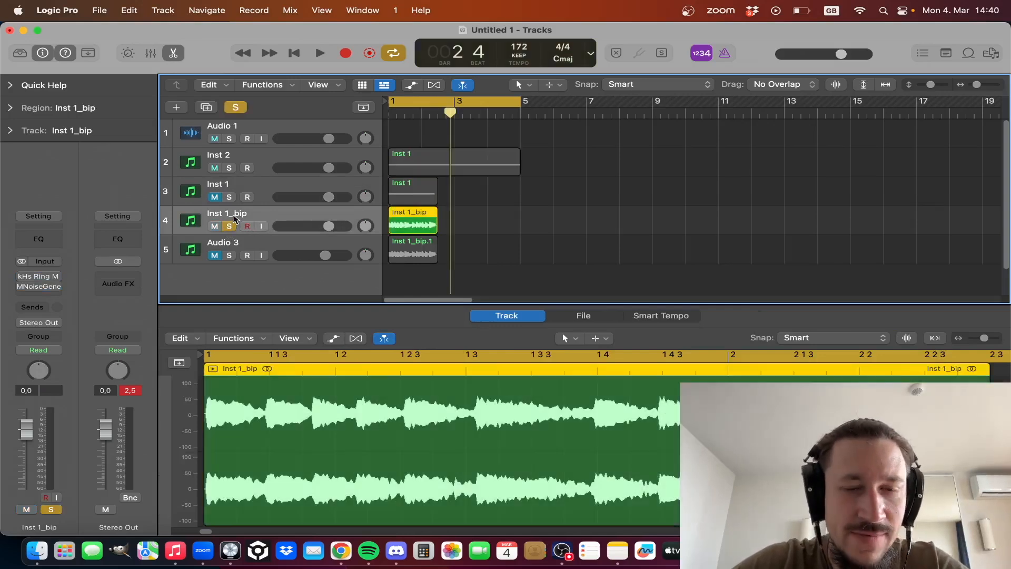
- Shorten the cycle range to end at bar 3 and play the soloed Inst 1_bip track
left_click(530, 192)
left_click_drag(450, 108, 390, 116)
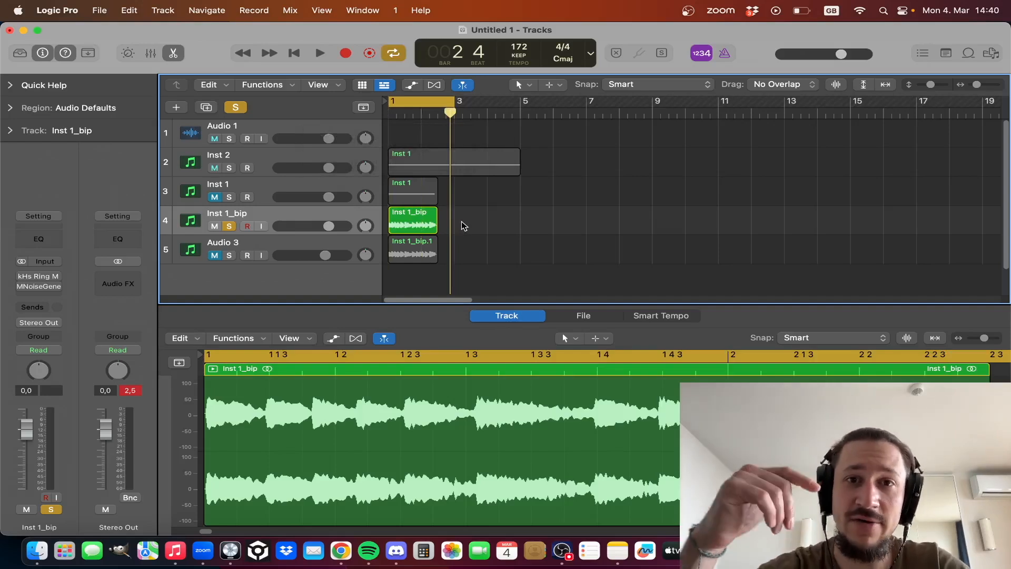
key("space")
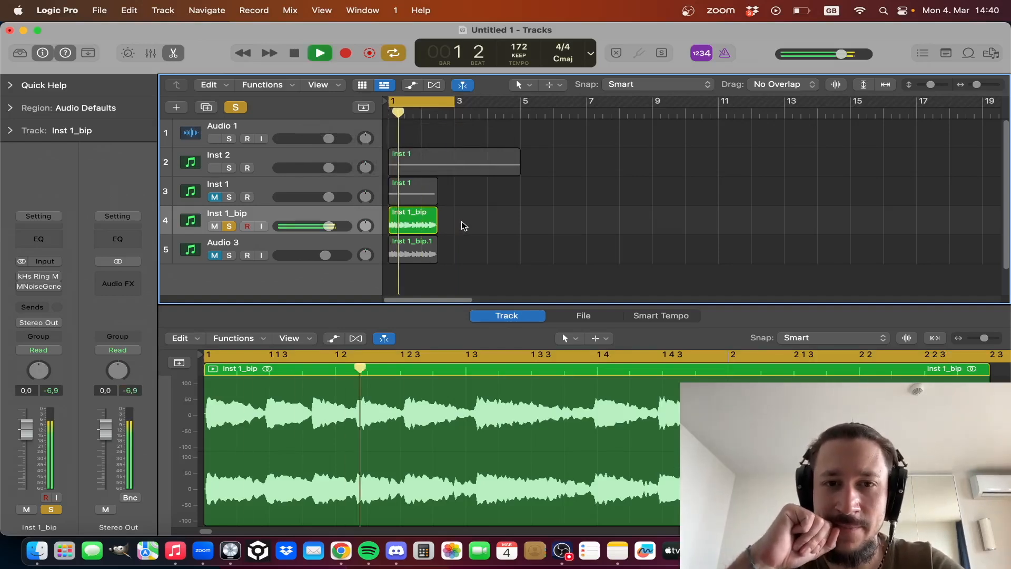
key("space")
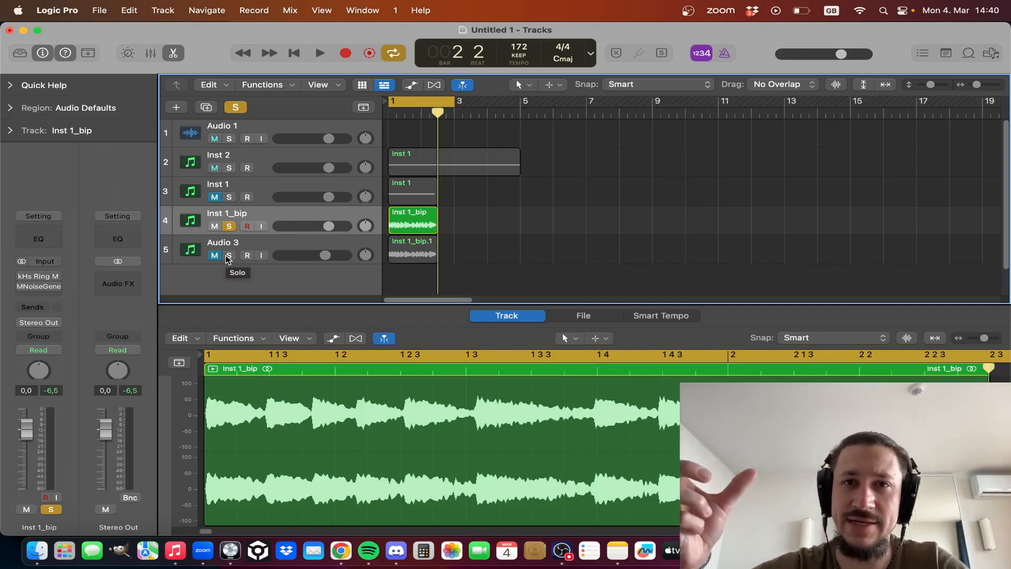
- Toggle the solo on Audio 3 on and off, and play Inst 1_bip alone
left_click(229, 256)
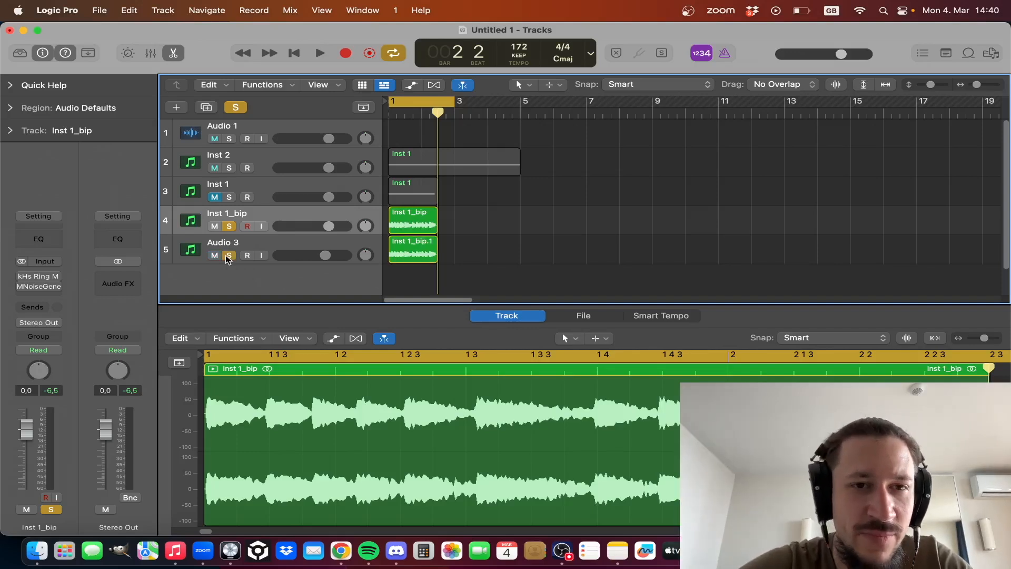
left_click(225, 243)
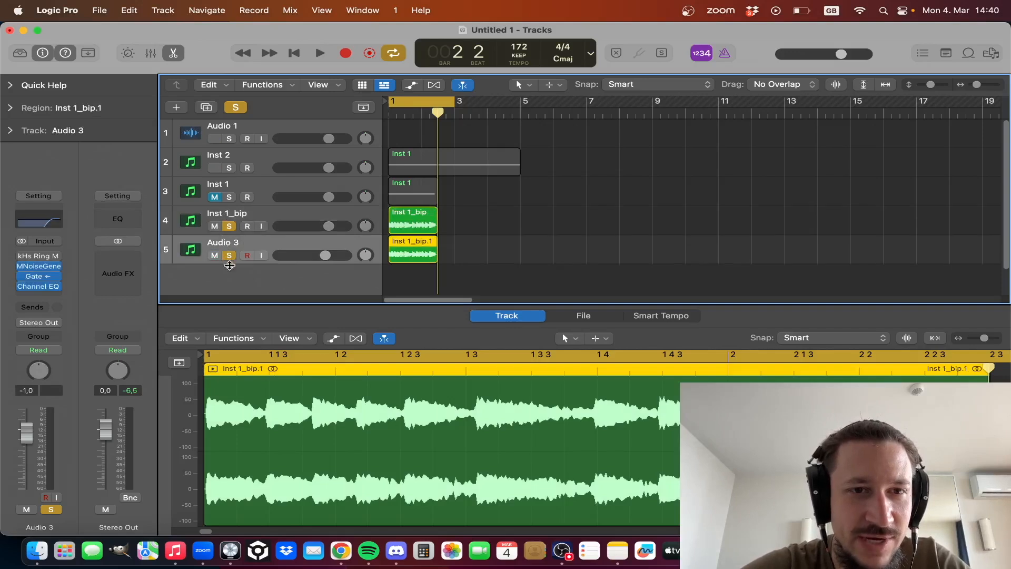
left_click(230, 256)
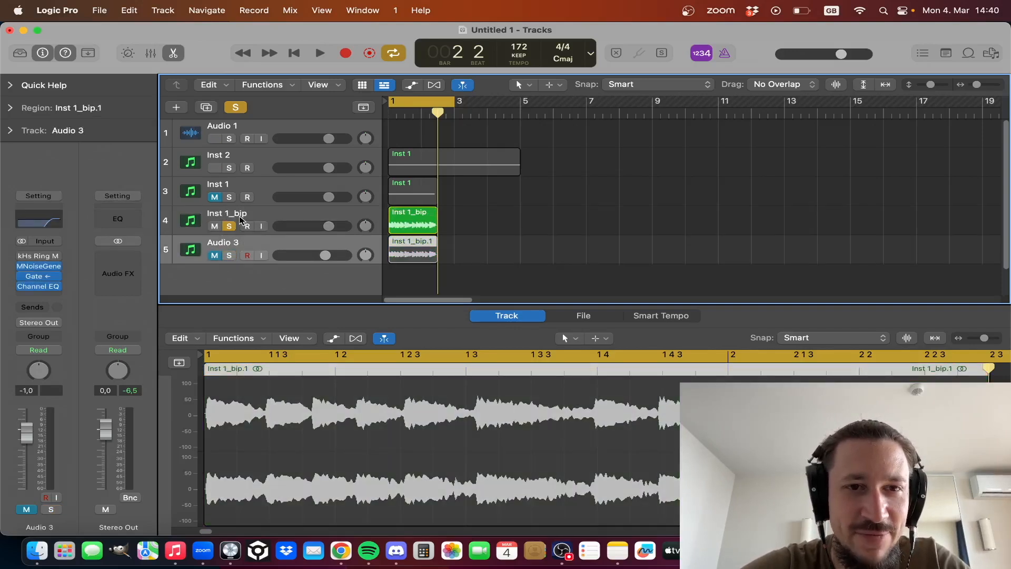
left_click(240, 218)
key("space")
key("space")
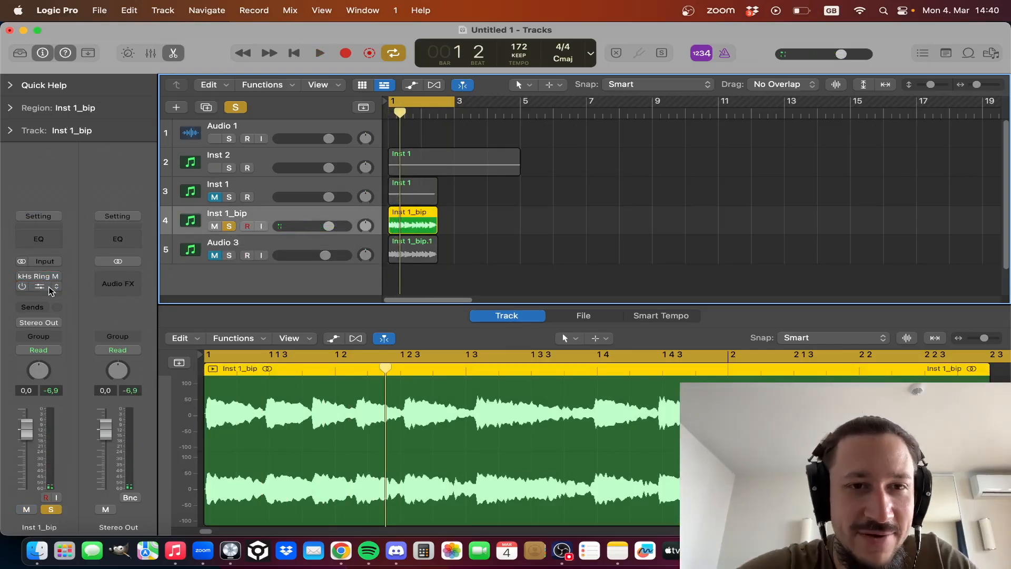
- Solo Audio 3 alongside Inst 1_bip and play both layers together
left_click(229, 258)
key("space")
left_click(238, 241)
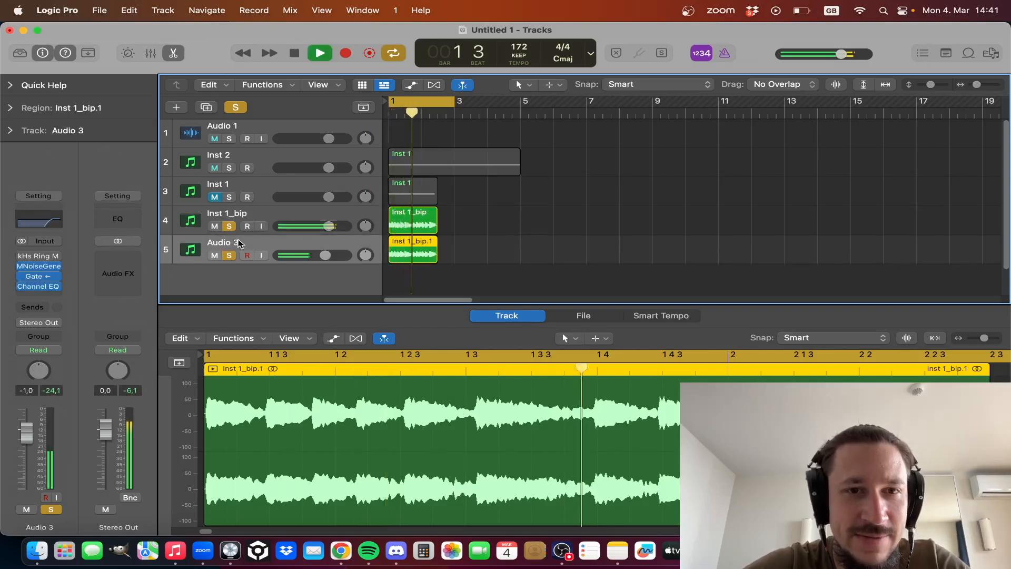
key("space")
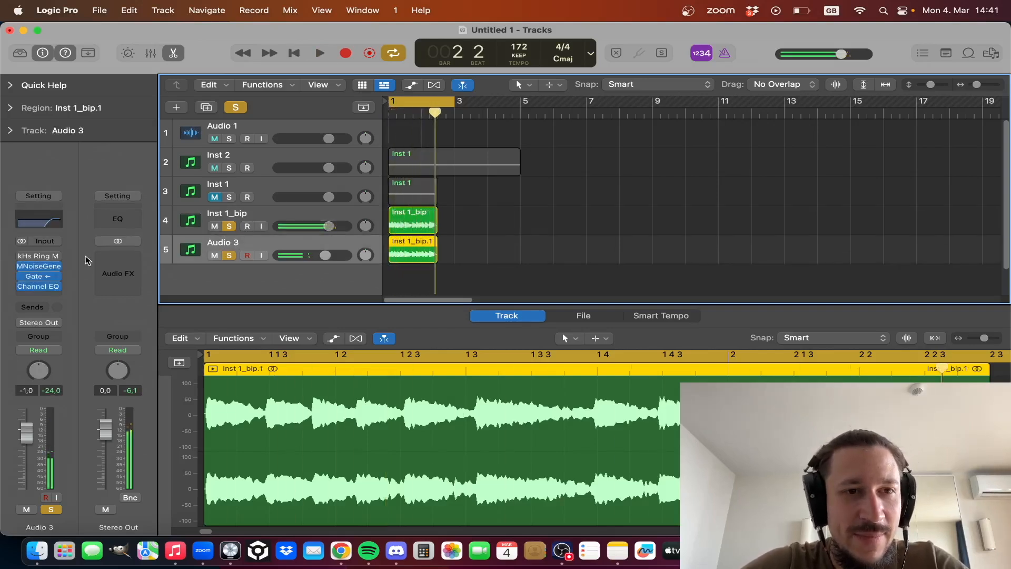
- Bypass the Gate and Channel EQ plug-ins on the Audio 3 track
left_click(19, 280)
left_click(23, 285)
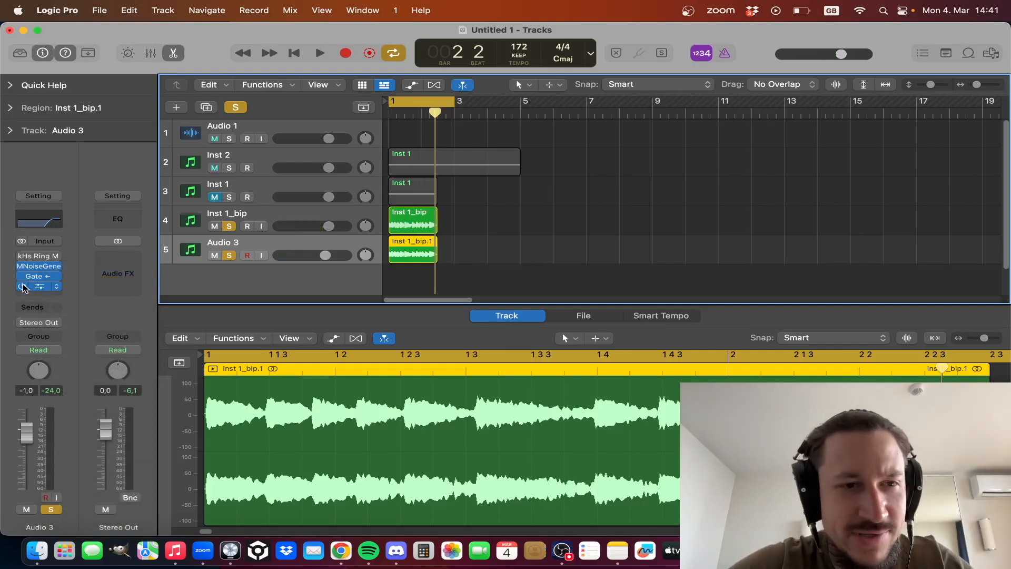
left_click(22, 277)
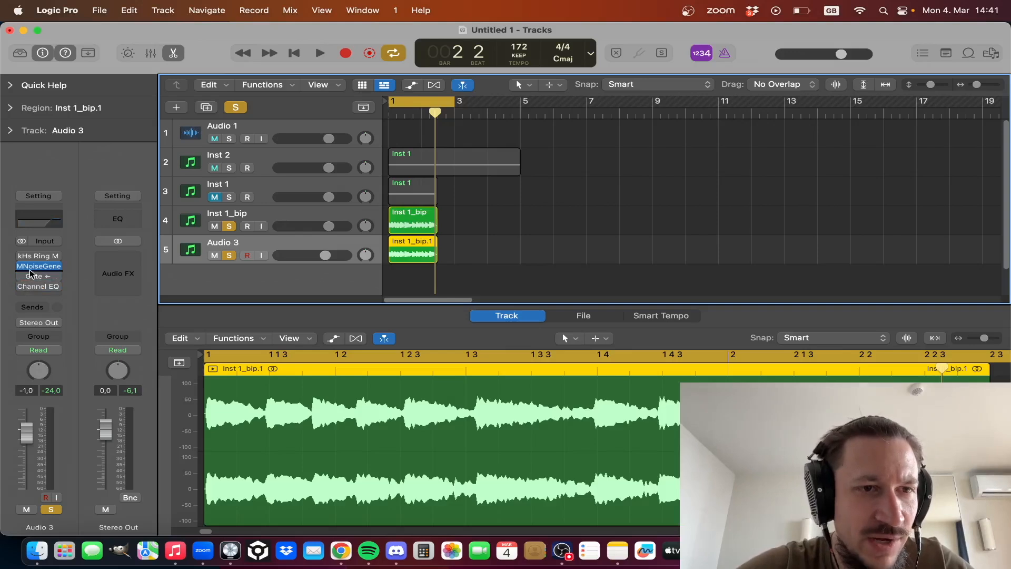
- Open the MNoiseGenerator plug-in on Audio 3 and play the two soloed layers
left_click(38, 267)
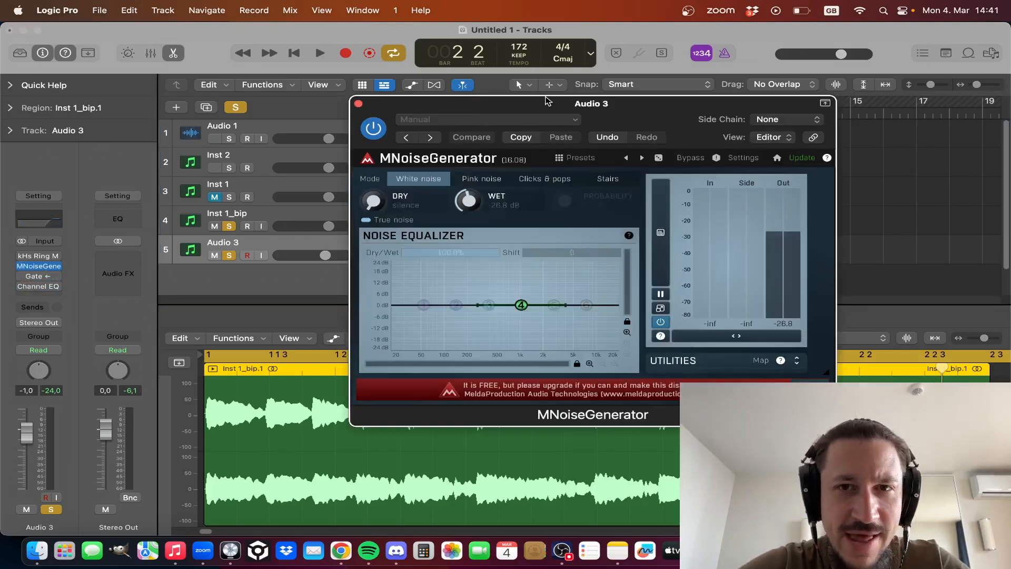
left_click_drag(547, 100, 507, 106)
key("space")
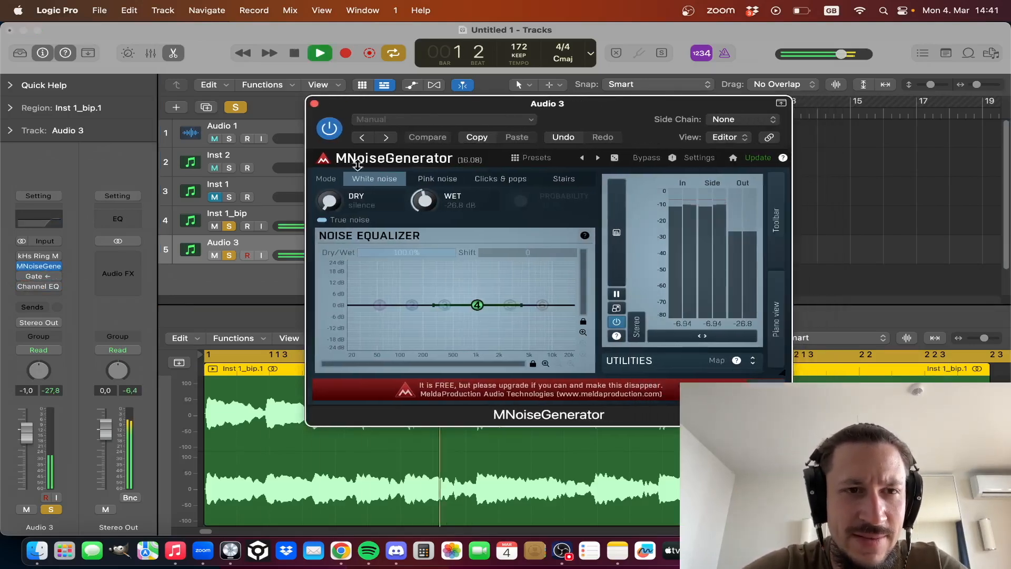
- Mute Inst 1_bip and turn MNoiseGenerator's Dry level down to silence while listening to Audio 3
left_click(219, 224)
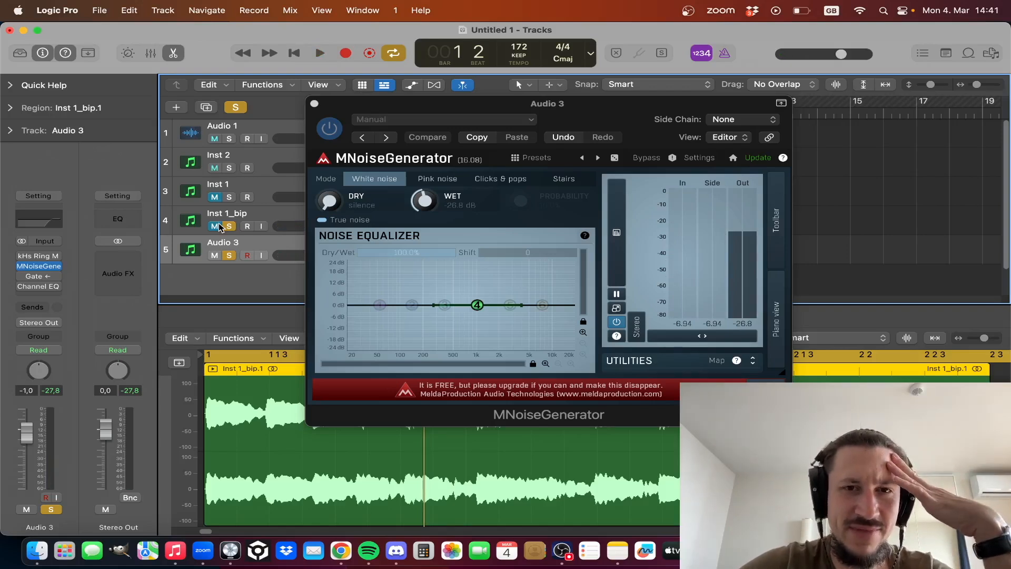
left_click_drag(322, 206, 307, 315)
key("space")
key("space")
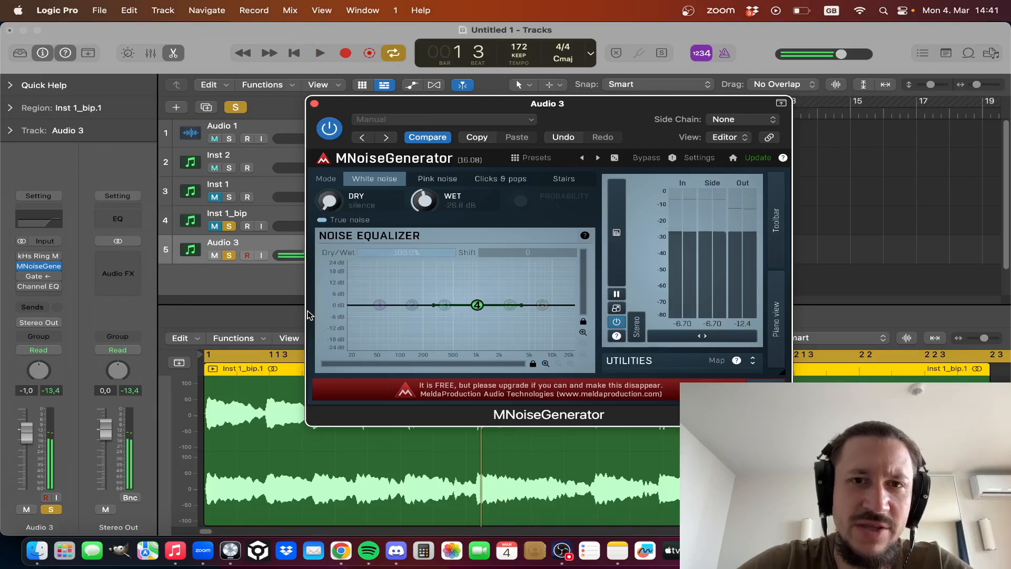
- Play the isolated noise from Audio 3 and recheck MNoiseGenerator's settings before closing it
left_click(314, 103)
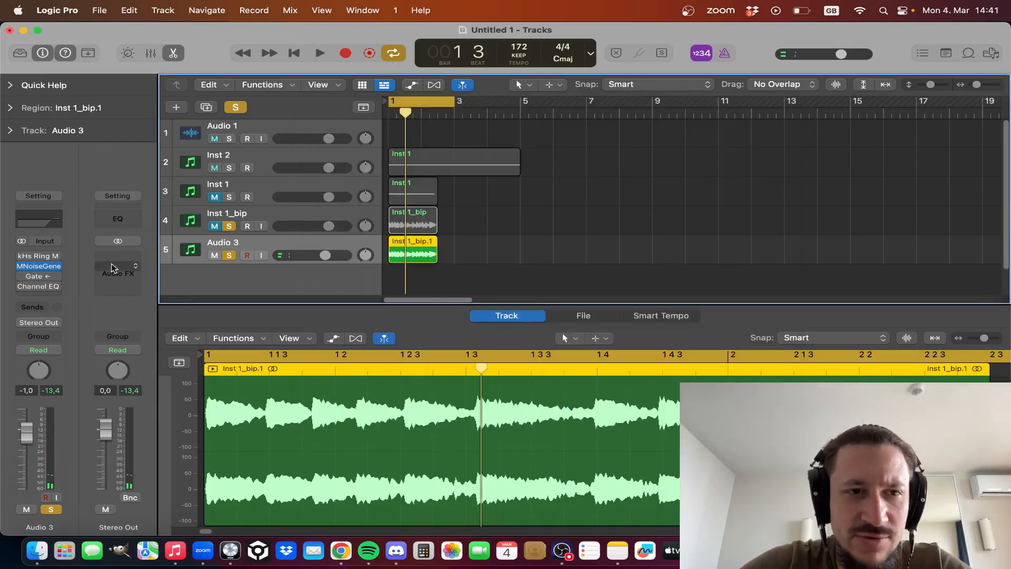
key("space")
left_click(30, 264)
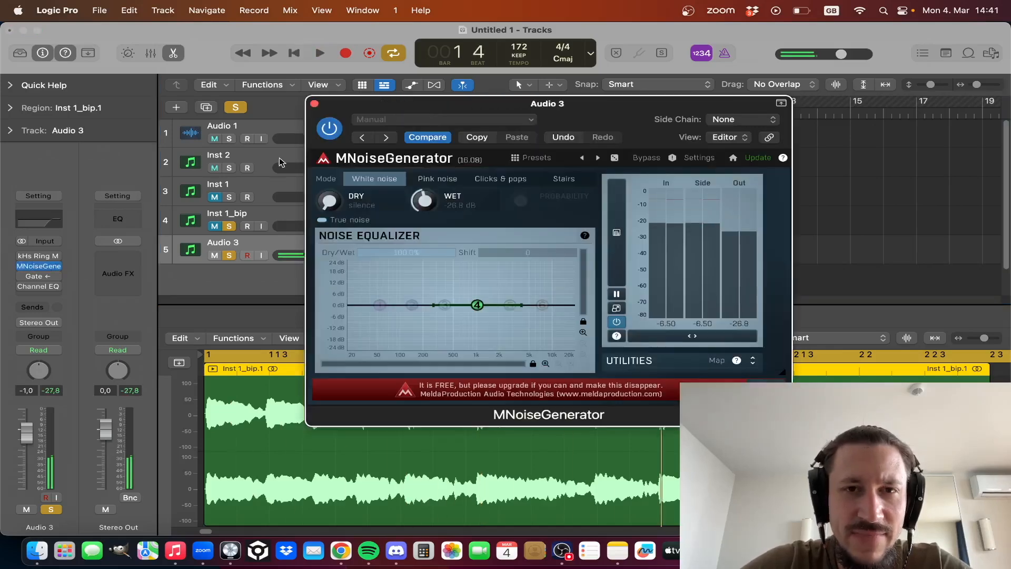
left_click(315, 103)
- Bounce the Audio 3 region in place to a new track with Overload Protection Only normalization
left_click_drag(487, 271, 421, 256)
key("ctrl+b")
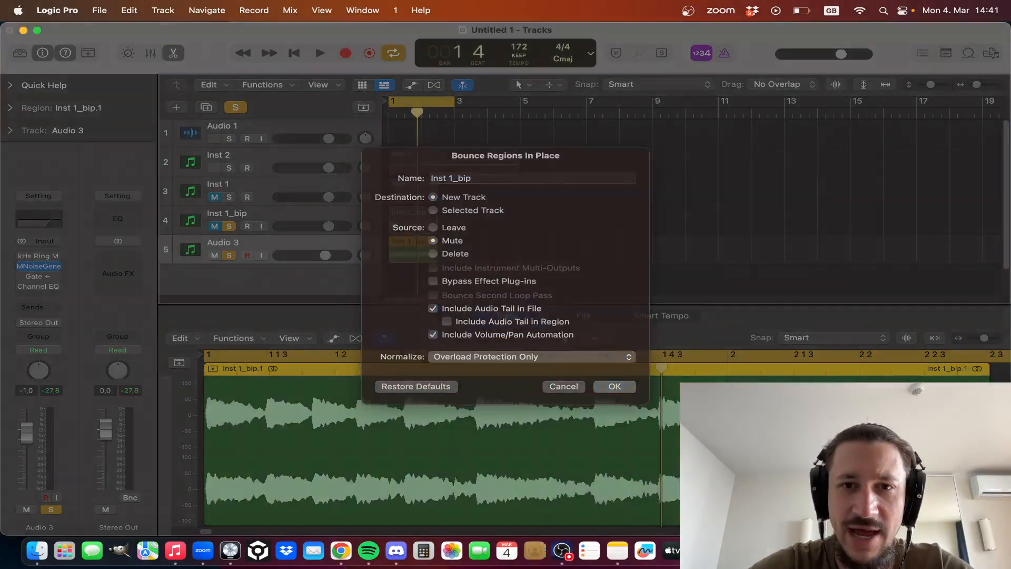
key("Return")
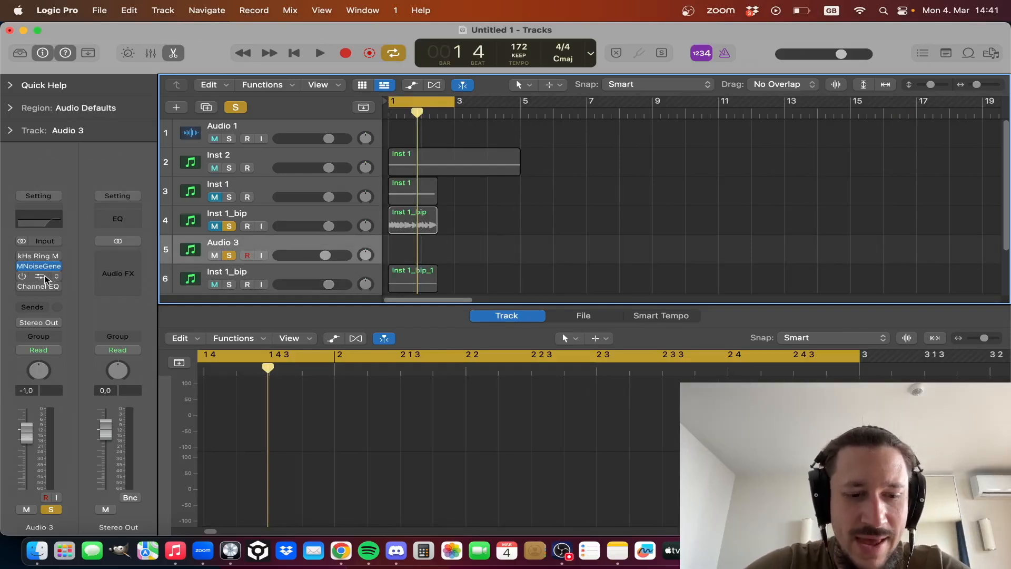
- Move the Gate plug-in from Audio 3 to the Stereo Out channel and delete the Audio 3 track
left_click_drag(44, 276, 107, 277)
key("Down")
key("Up")
key("super+BackSpace")
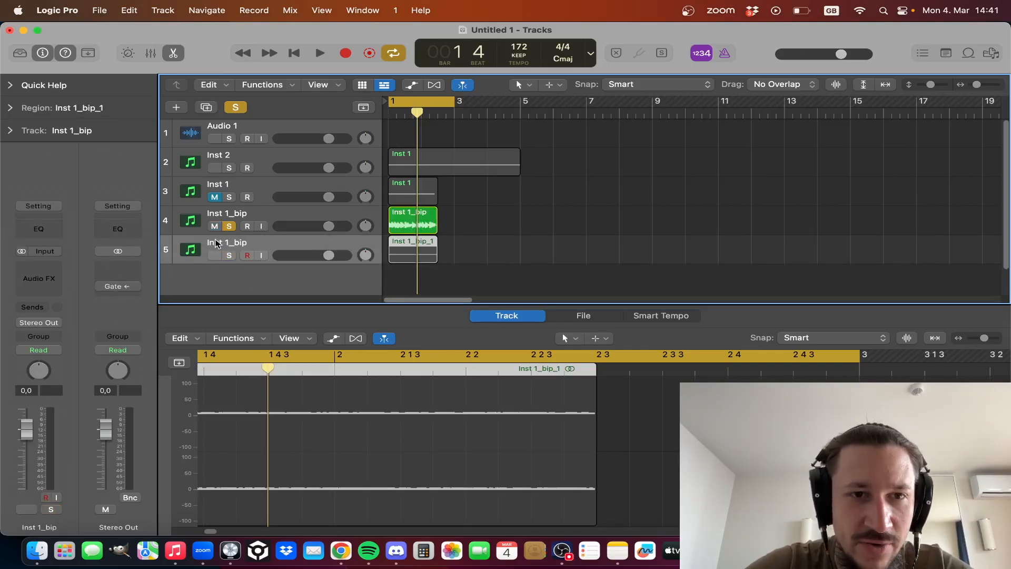
- Solo the bounced noise track, play it on its own, and restore the solo on the original Inst 1_bip track
left_click(229, 255)
left_click(230, 225)
key("space")
key("space")
left_click(230, 226)
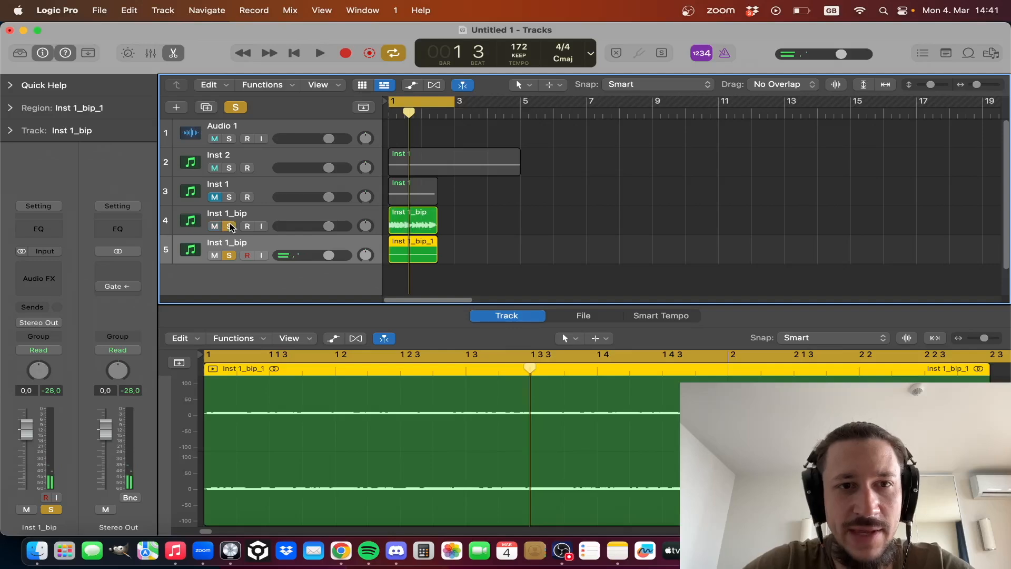
- Move the Gate plug-in from Stereo Out to the bounced noise track and set its side chain to Inst 1_bip
left_click(165, 250)
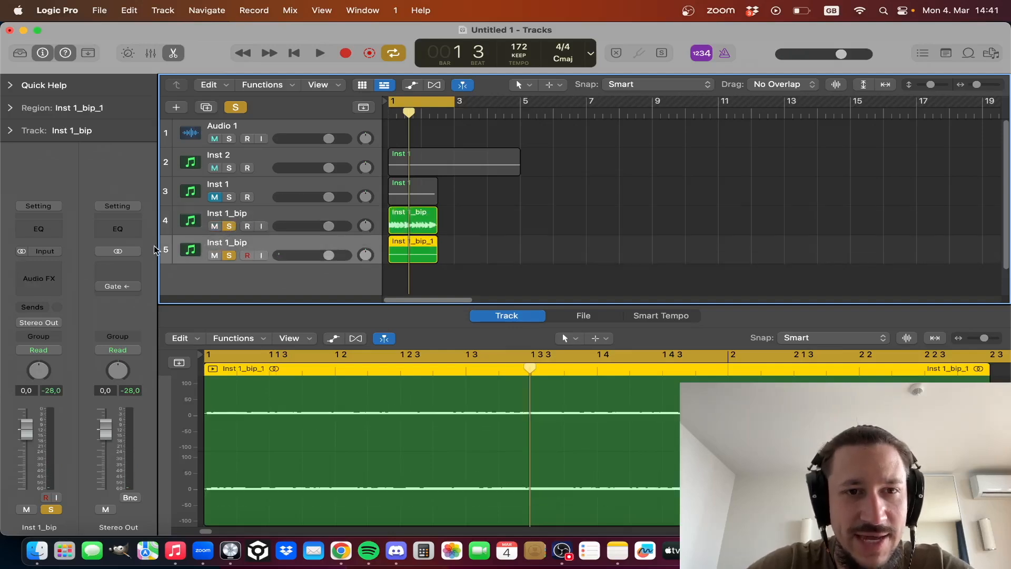
left_click_drag(117, 286, 38, 273)
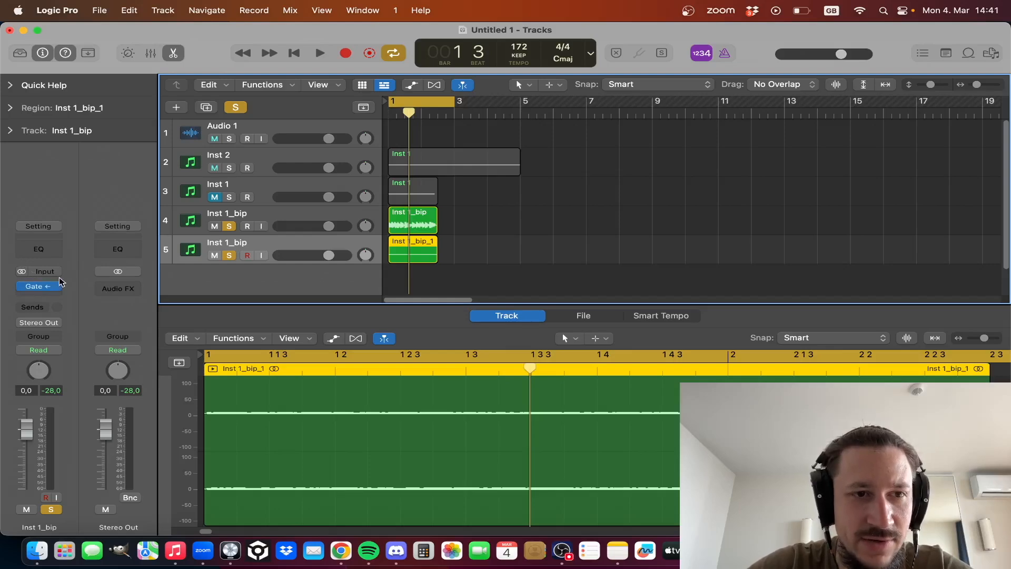
left_click(43, 287)
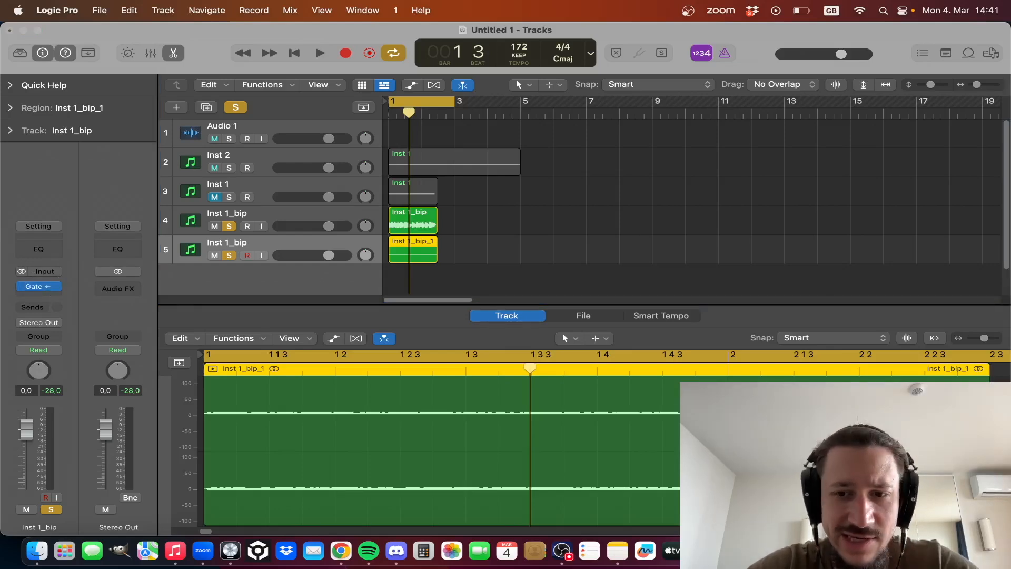
left_click_drag(549, 295, 185, 128)
key("space")
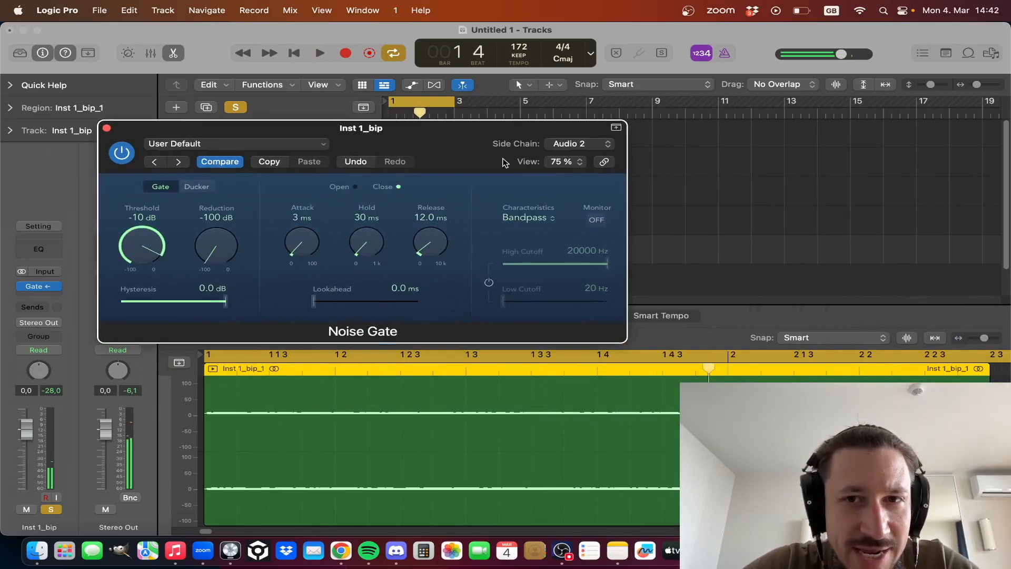
left_click(569, 144)
left_click(570, 144)
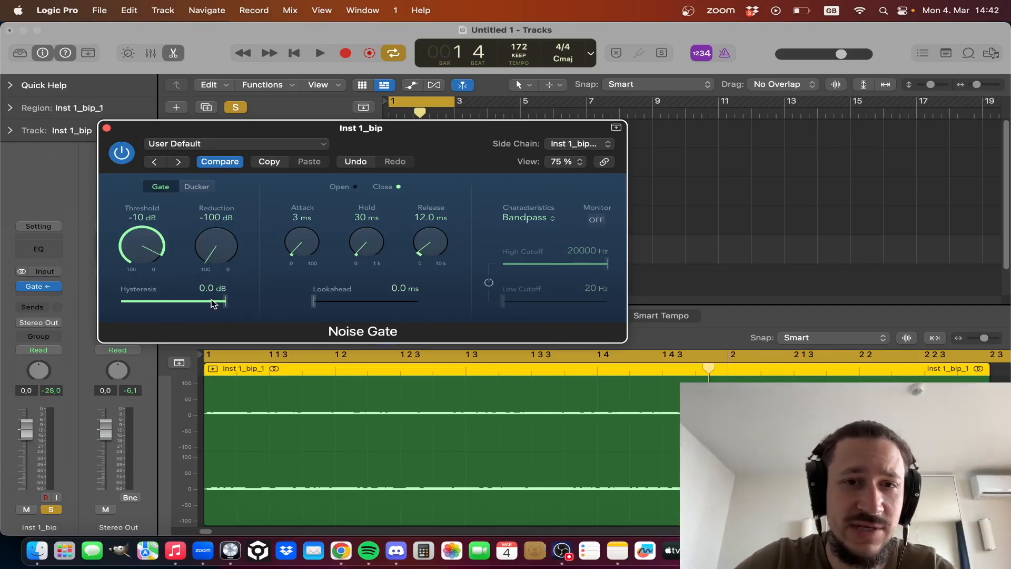
left_click(106, 129)
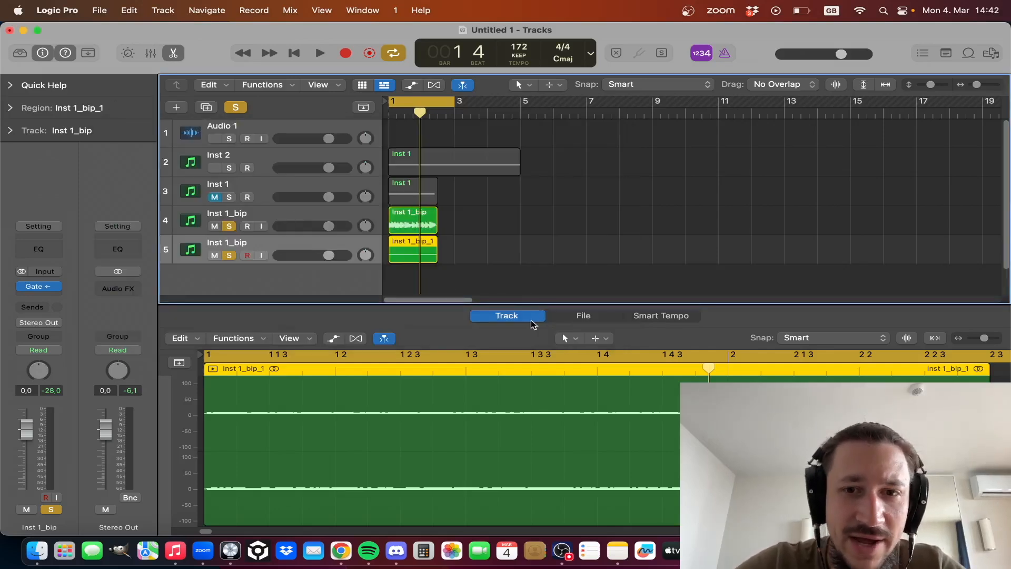
- Close the audio editor, select both Inst 1_bip regions, and play the bass and noise together
key("e")
left_click(464, 284)
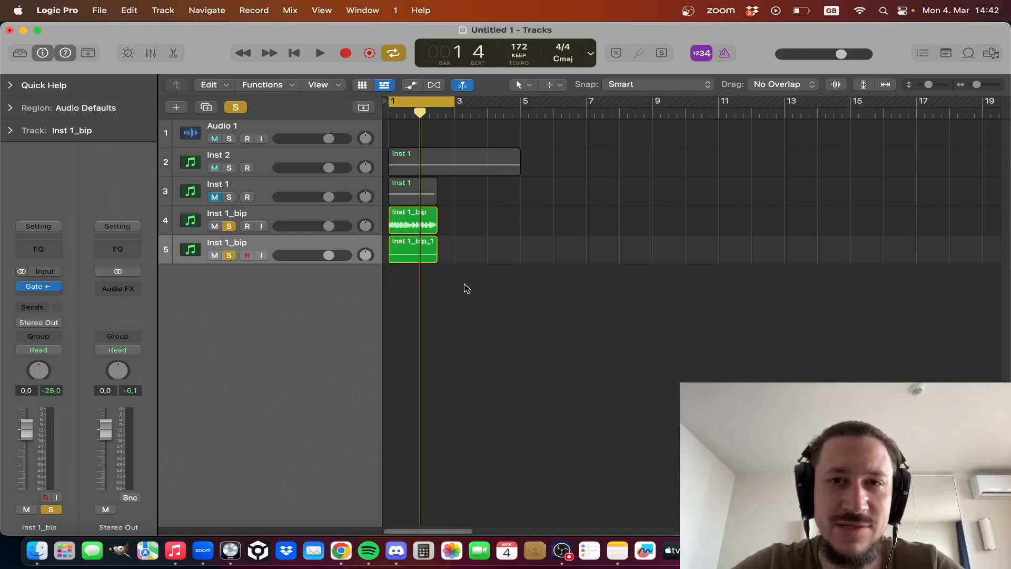
left_click_drag(463, 283, 429, 217)
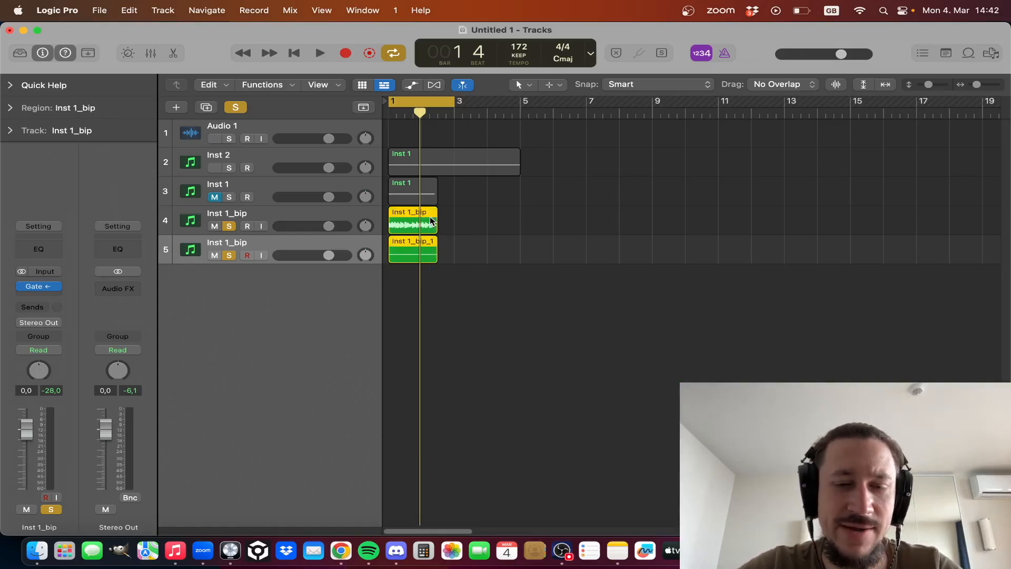
key("space")
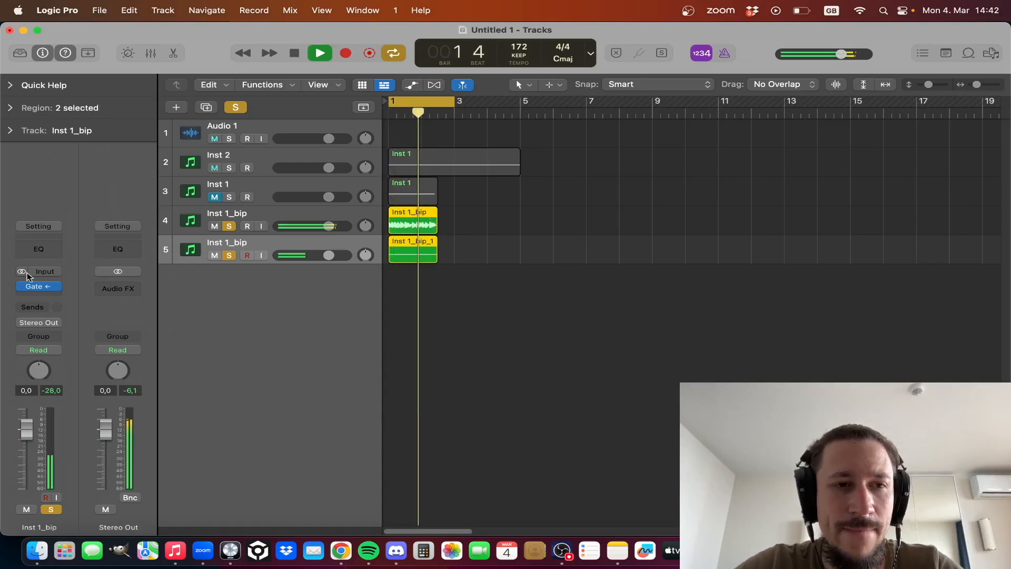
key("space")
- Reopen the noise track's Gate, check its settings during playback, and close it
mouse_move(25, 287)
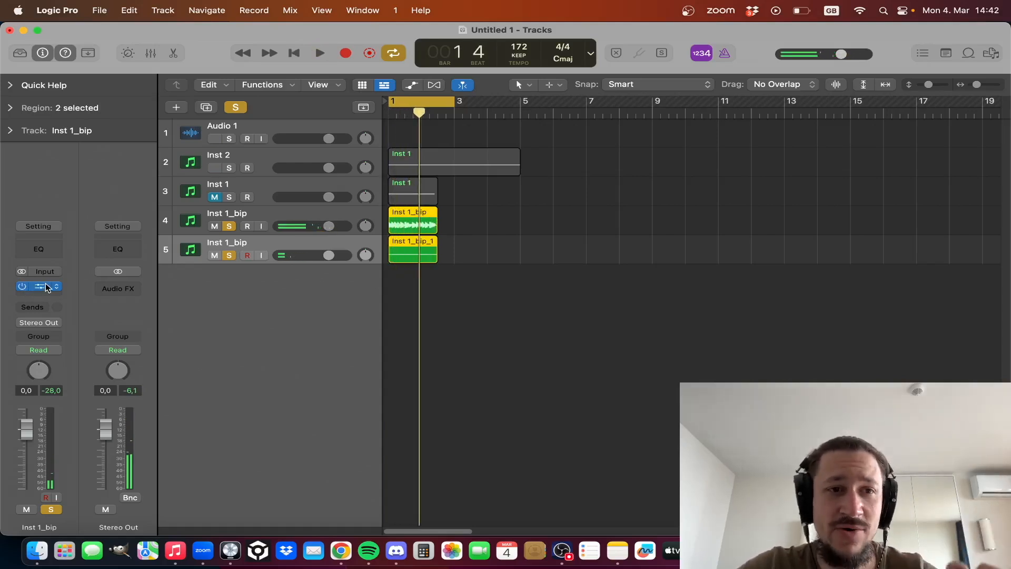
left_click(45, 284)
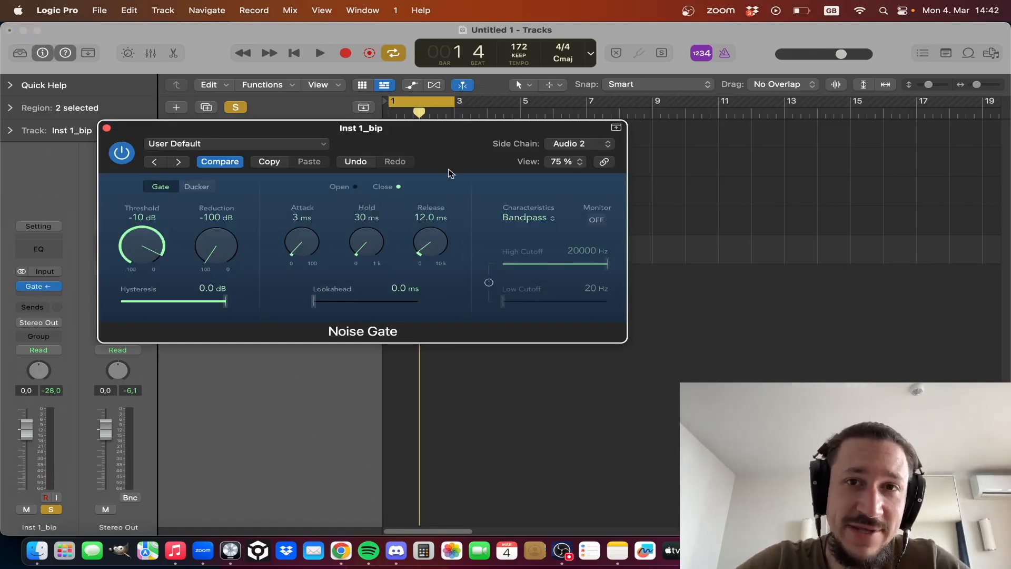
key("space")
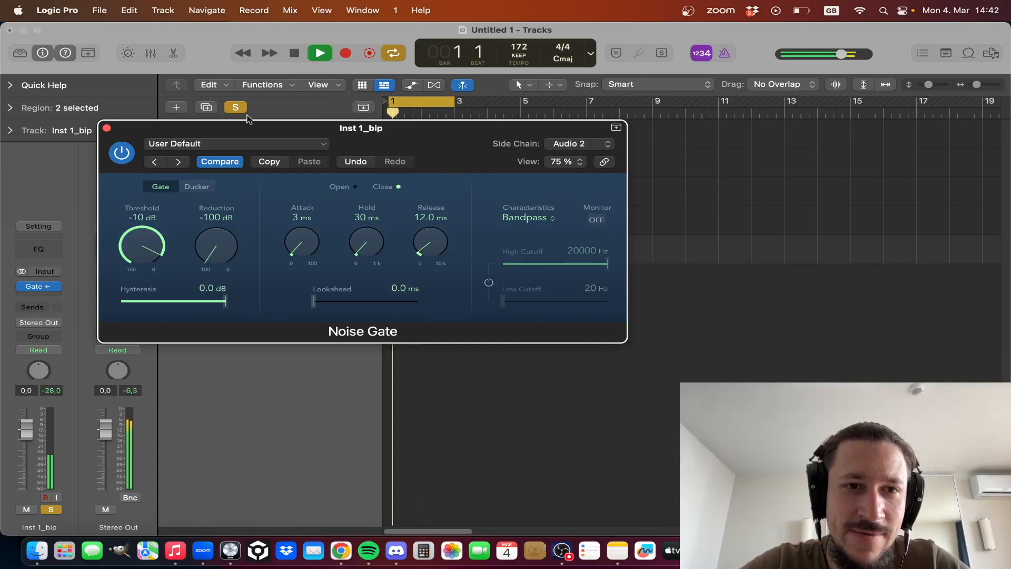
key("space")
left_click(107, 128)
- Add a Channel EQ to the noise track and set its low cut to 4220 Hz while playing
left_click(39, 249)
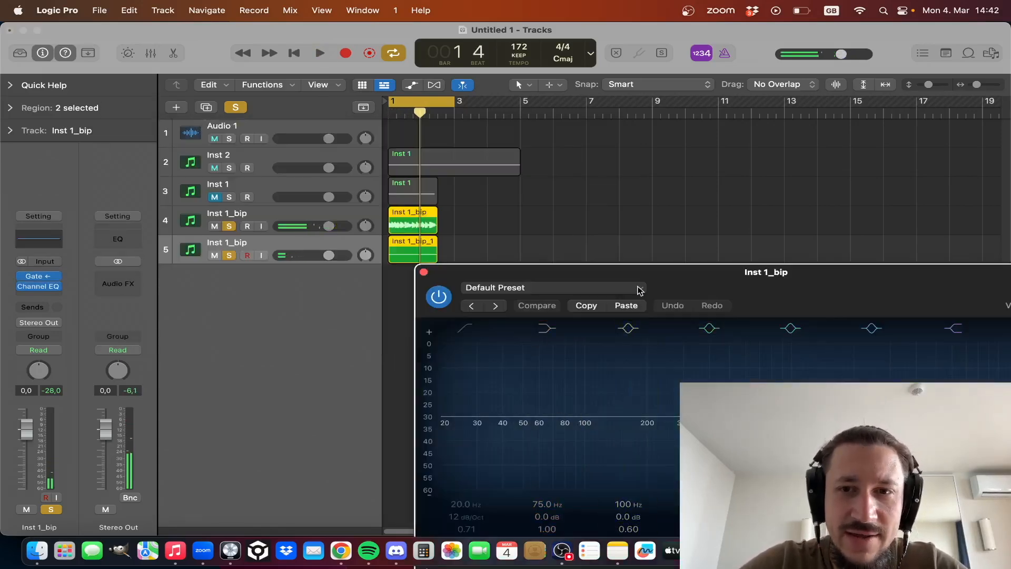
left_click(122, 311)
left_click_drag(153, 440, 619, 456)
key("space")
key("space")
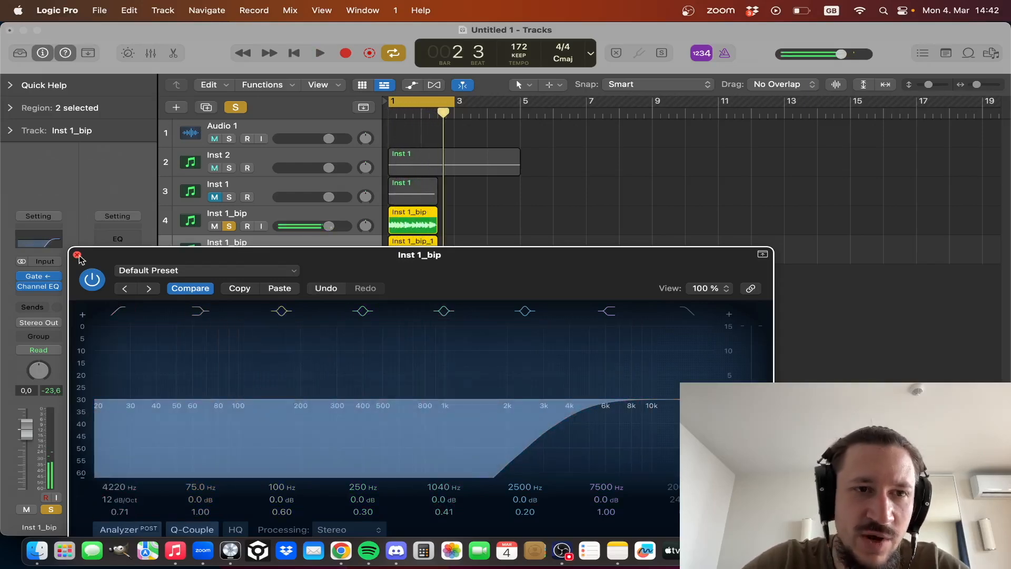
left_click(77, 254)
- Lower the noise track's volume to -9.0 dB, auditioning the balance against the bass
left_click_drag(26, 431, 26, 452)
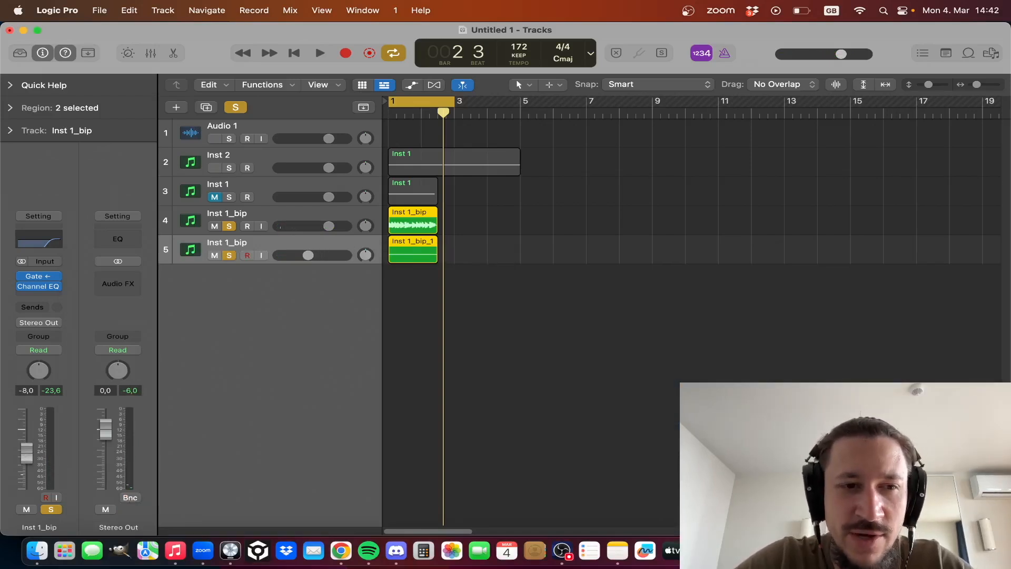
key("space")
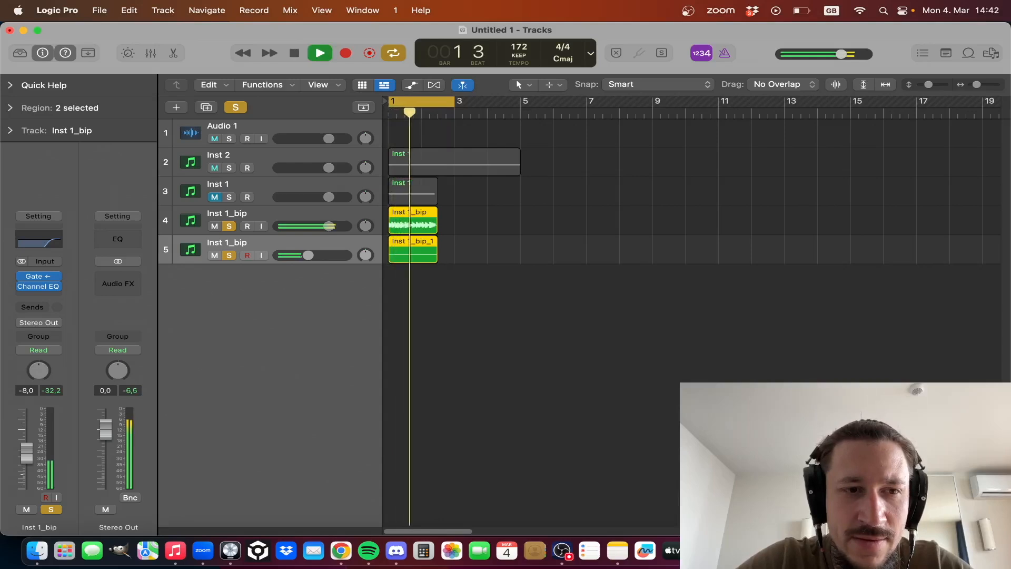
key("space")
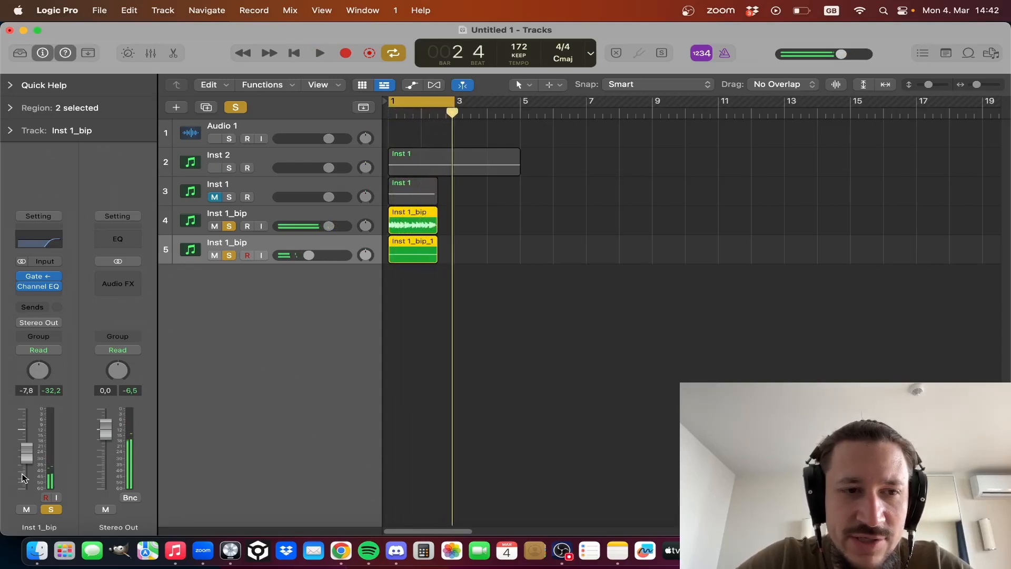
left_click_drag(29, 442, 29, 445)
key("space")
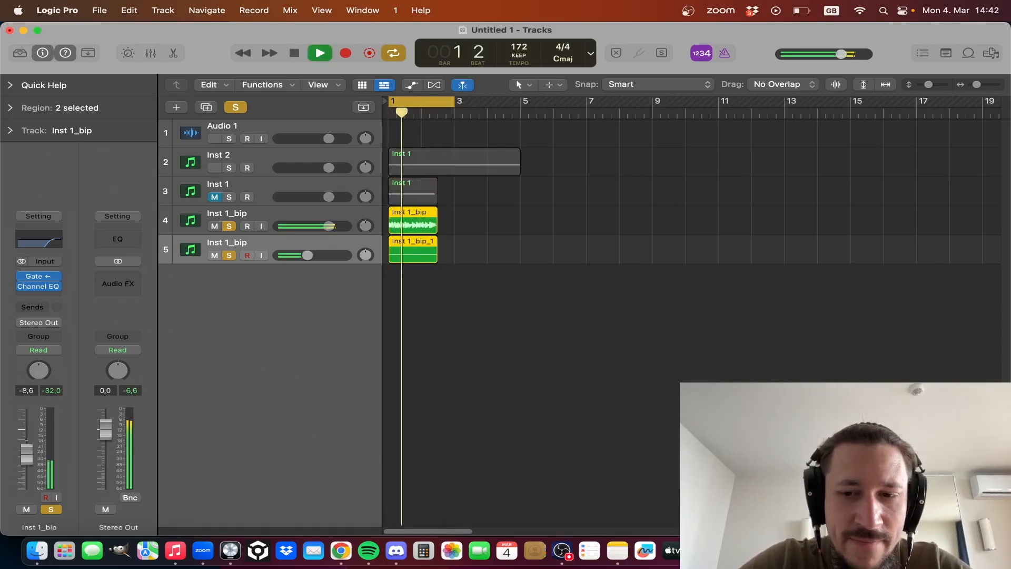
key("space")
- Bounce both Inst 1_bip regions in place to one new track and delete the two source tracks
mouse_move(482, 284)
left_mouse_down()
mouse_move(389, 208)
mouse_move(413, 214)
left_mouse_up()
key("ctrl+b")
key("Return")
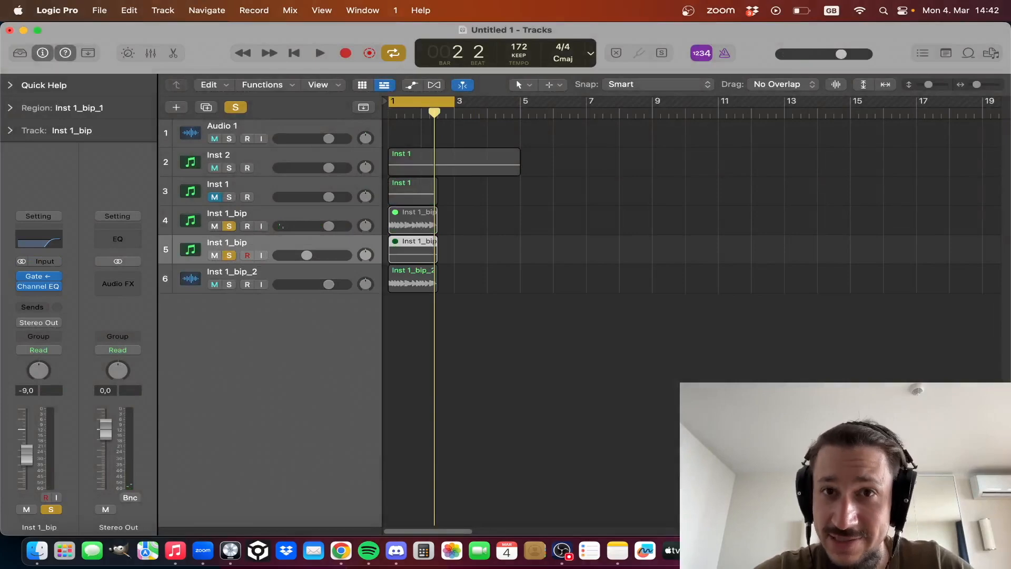
key("Delete")
key("super+BackSpace")
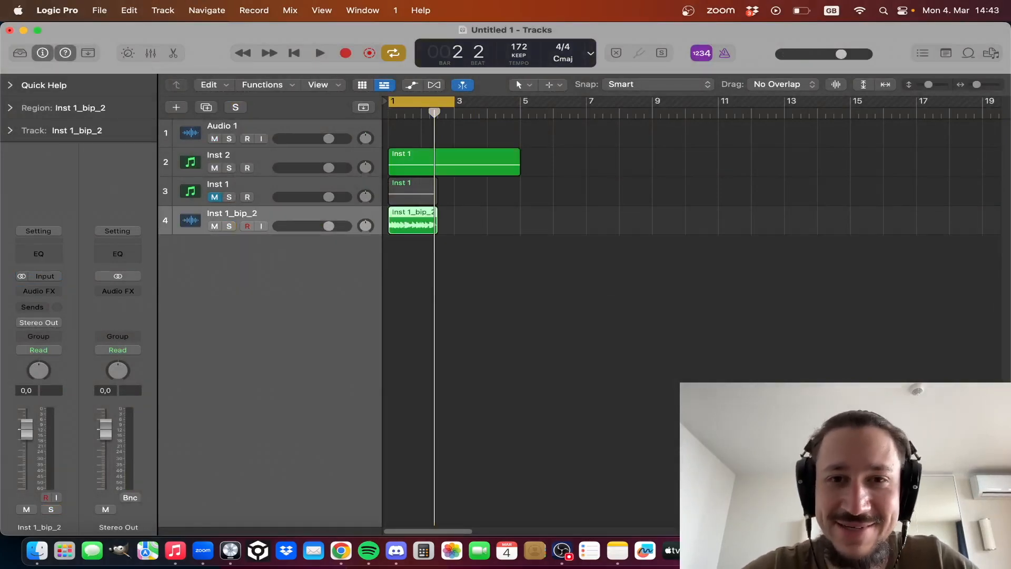
- Play the combined Inst 1_bip_2 bounce, solo its track, and mute Inst 2
left_click(549, 229)
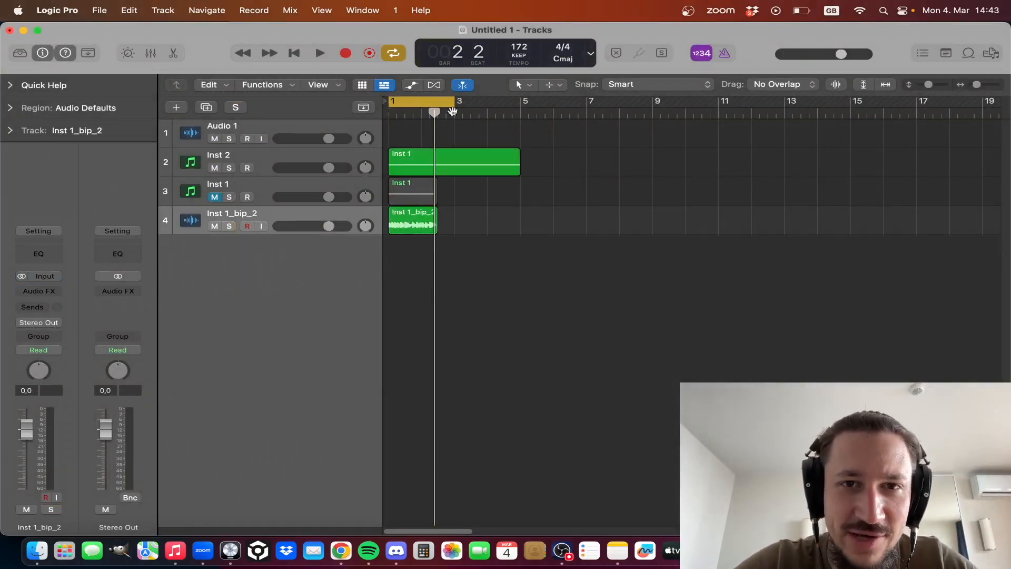
key("space")
left_click(221, 232)
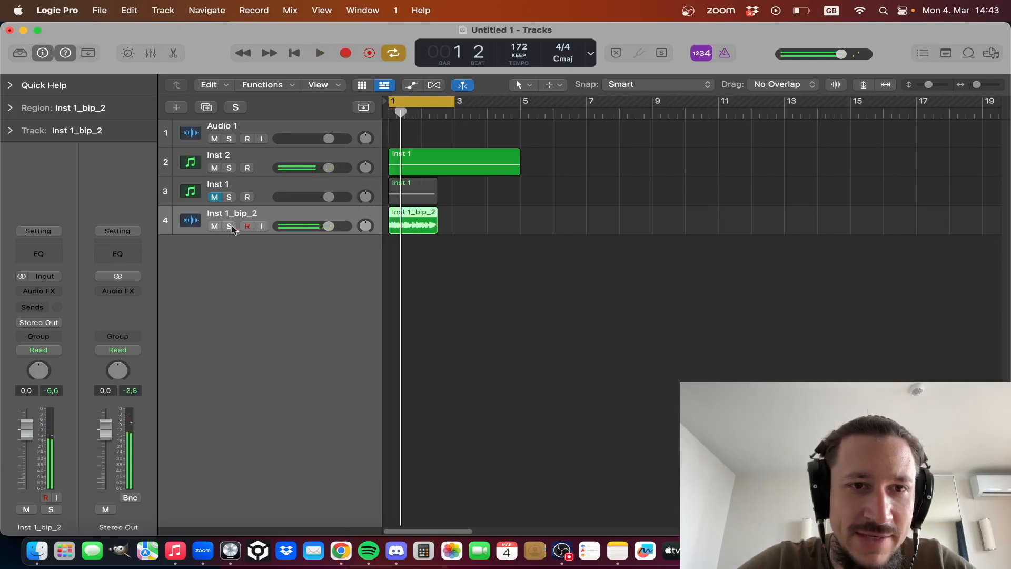
left_click(230, 227)
key("space")
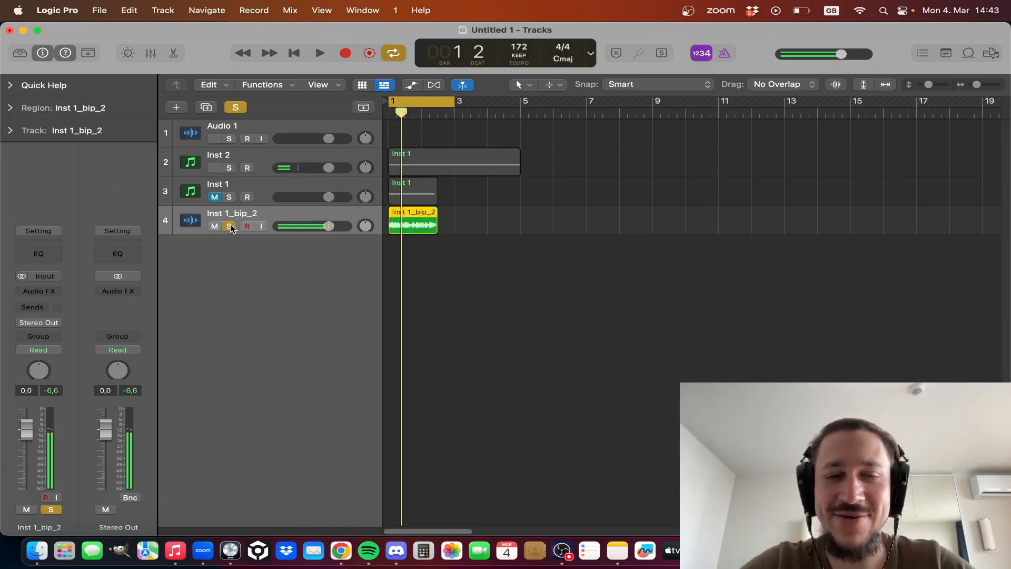
left_click(215, 168)
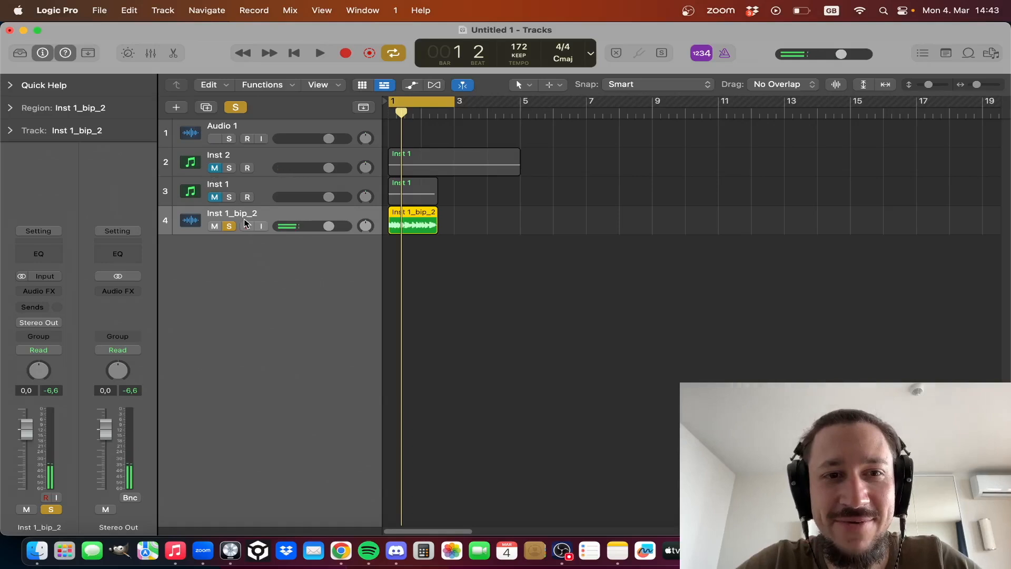
- Play the soloed Inst 1_bip_2 track and insert MeldaProduction's MSaturator on it
key("ctrl+z")
key("space")
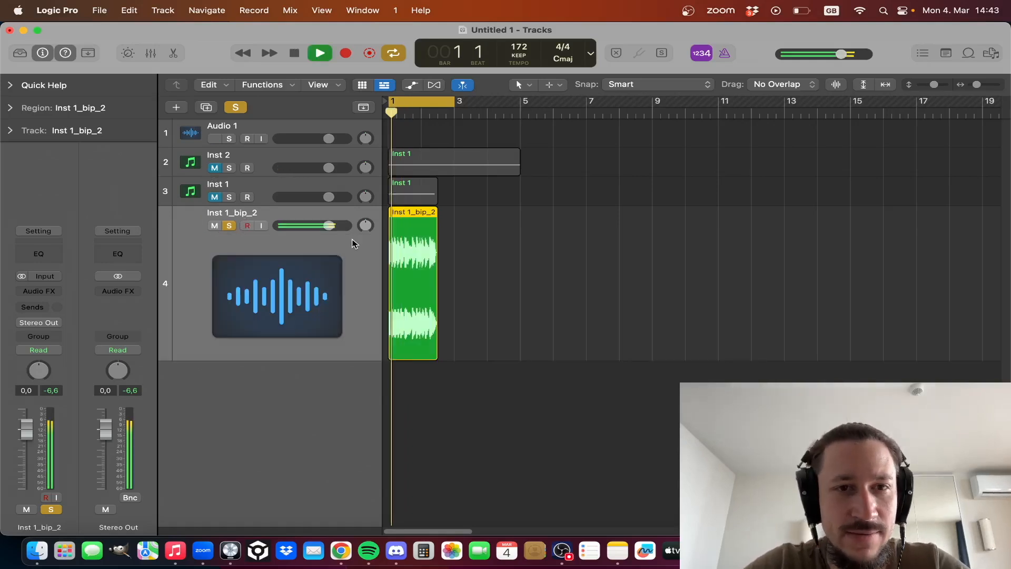
key("space")
left_click(52, 291)
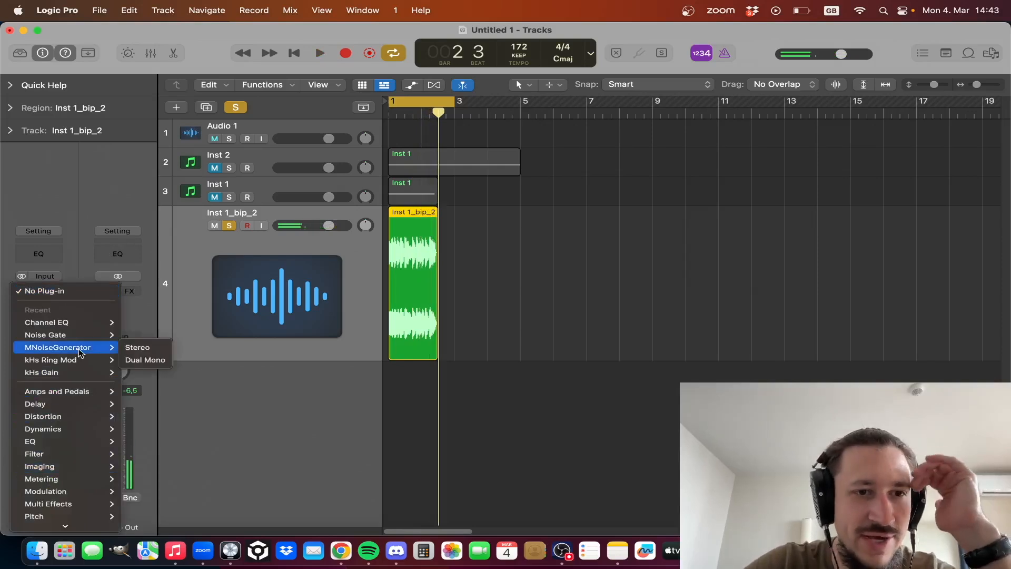
mouse_move(81, 530)
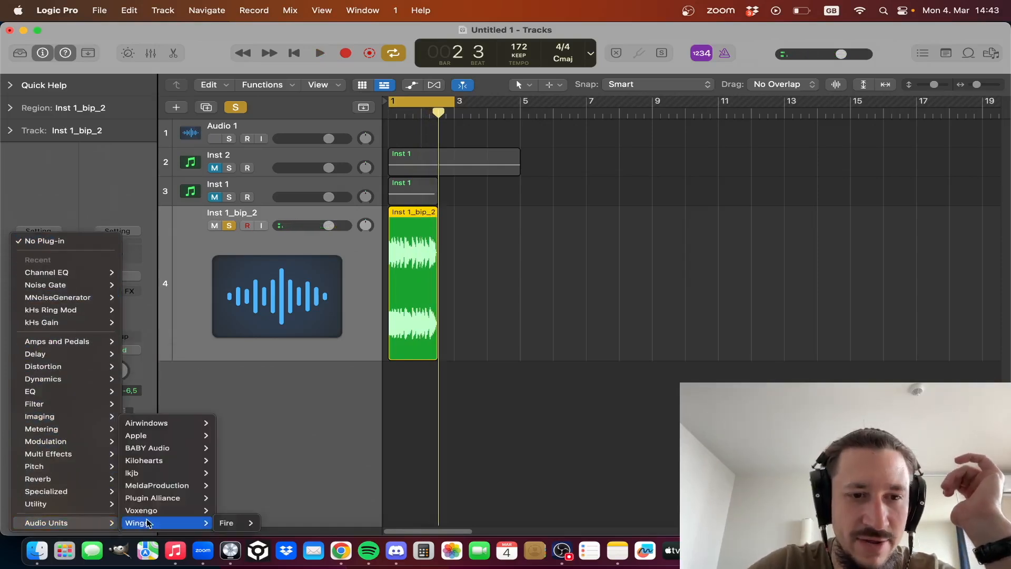
mouse_move(205, 485)
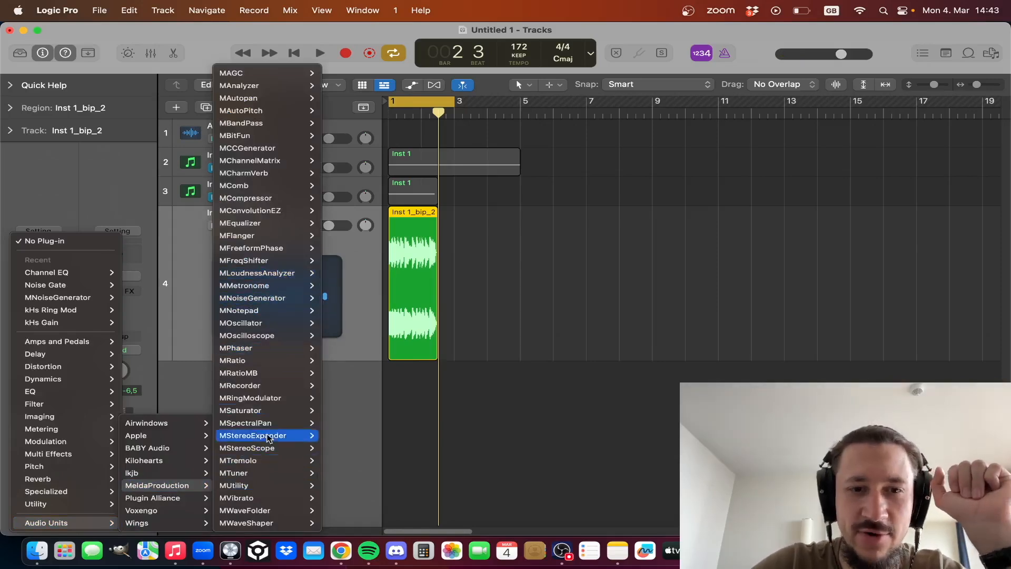
left_click(516, 232)
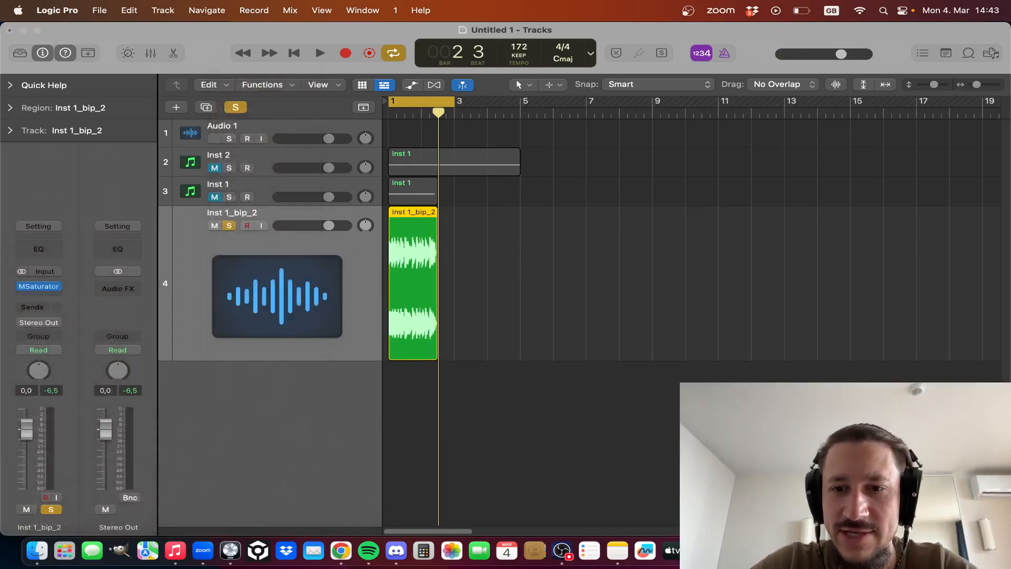
- Raise MSaturator's input gain to about +0.38 dB during playback and enable its Harmonics section
key("space")
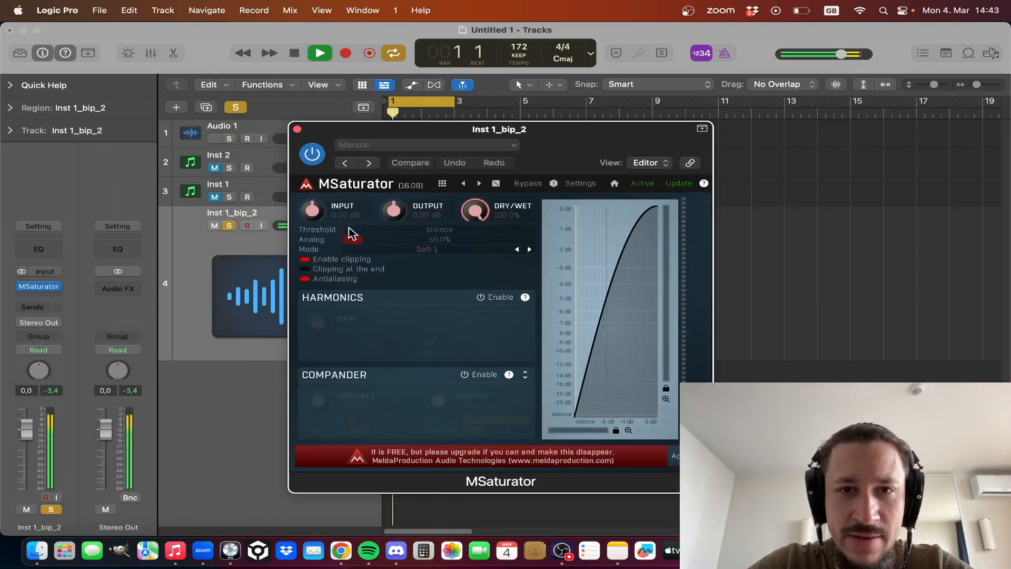
left_click_drag(311, 212, 311, 210)
key("space")
left_click(480, 298)
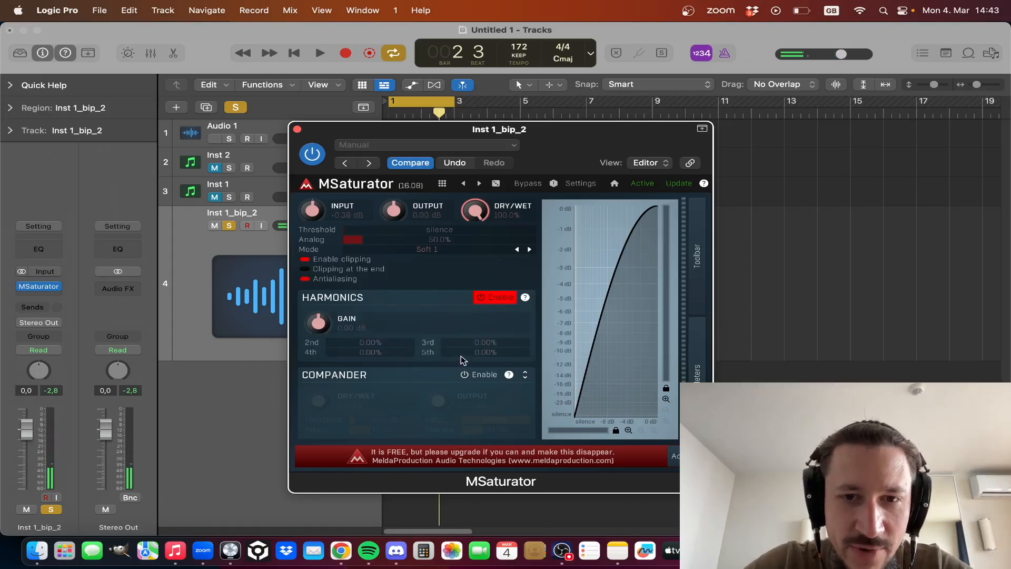
- Set MSaturator's harmonics to about 4.0% 2nd, 6.8% 3rd and 4.0% 5th, with the input at about +1.15 dB
left_click_drag(499, 138, 342, 59)
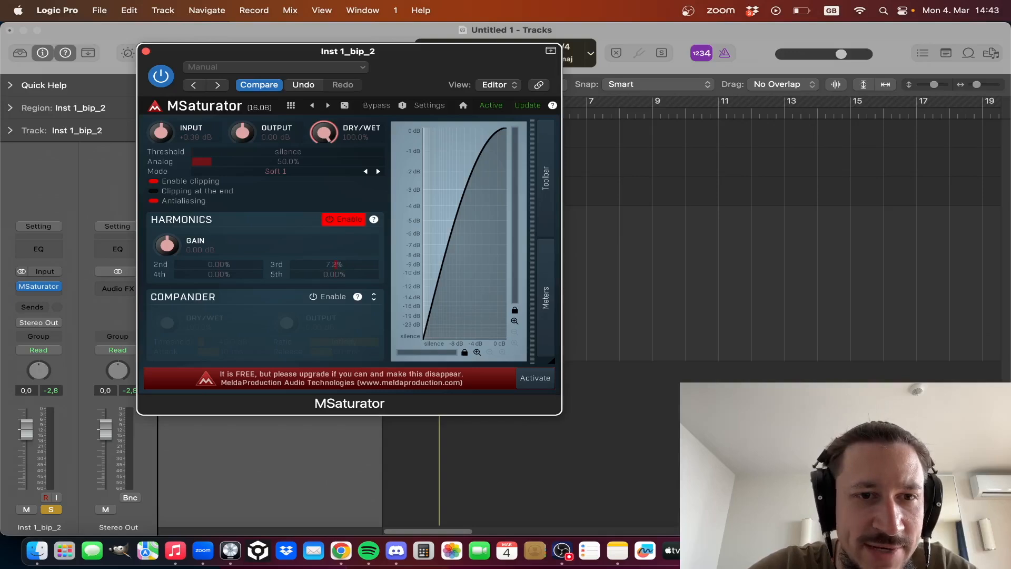
key("space")
left_click_drag(342, 262, 347, 275)
left_click_drag(164, 134, 163, 133)
left_click_drag(250, 265, 252, 265)
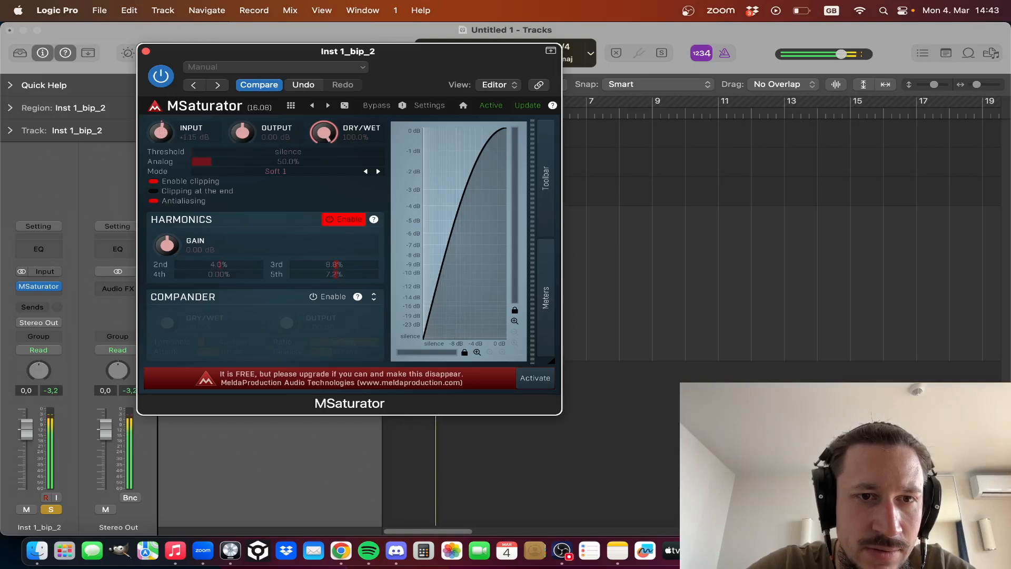
left_click_drag(319, 276, 318, 276)
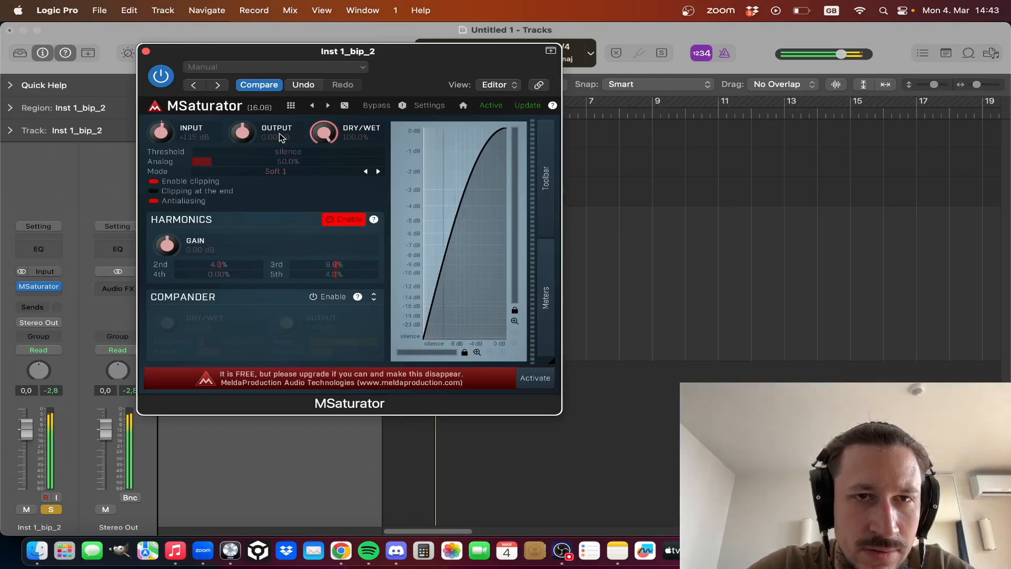
left_click(146, 51)
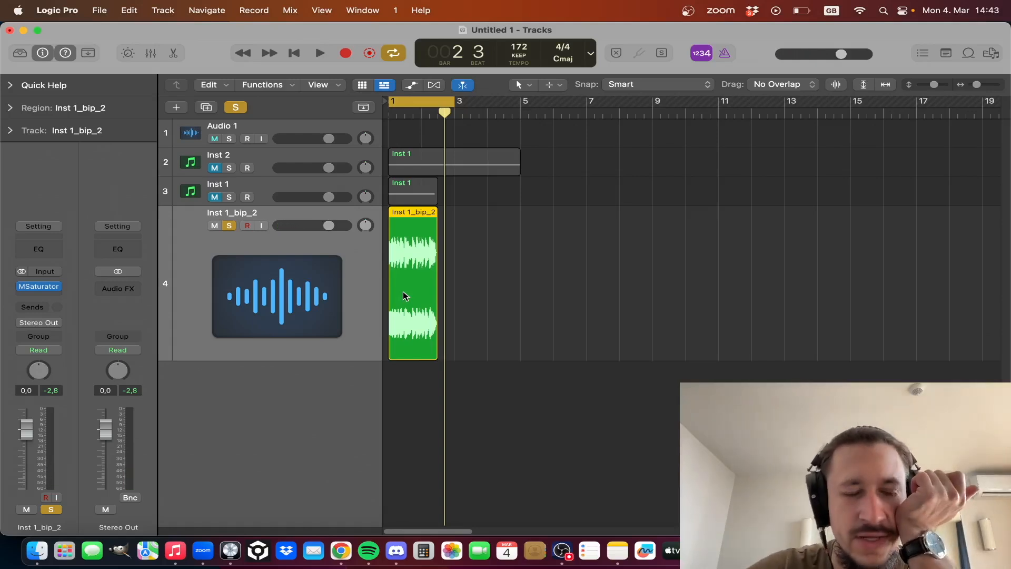
- Restore the Inst 1_bip_2 track to its normal row height and leave it unmuted and soloed
left_click(228, 225)
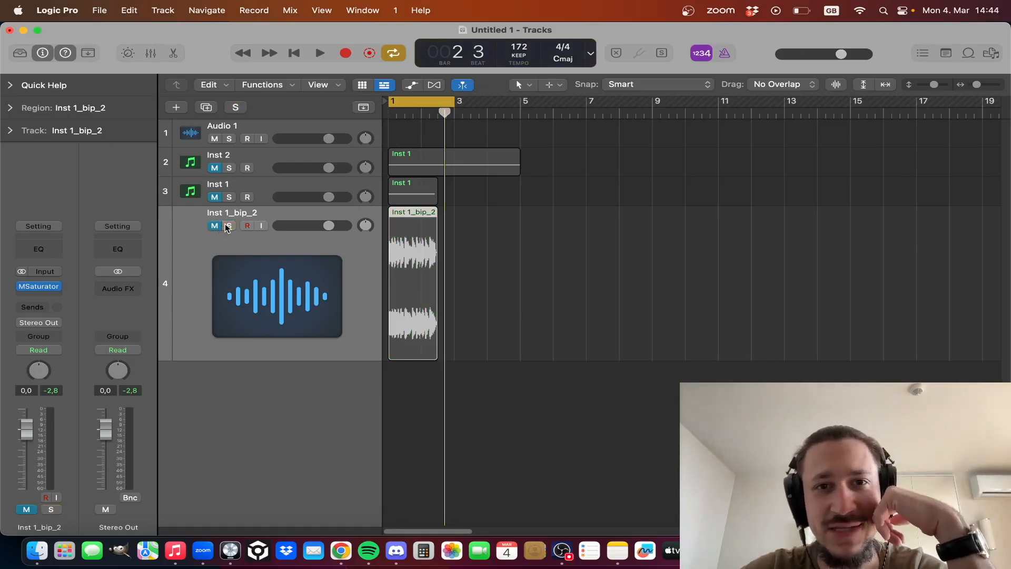
key("ctrl+z")
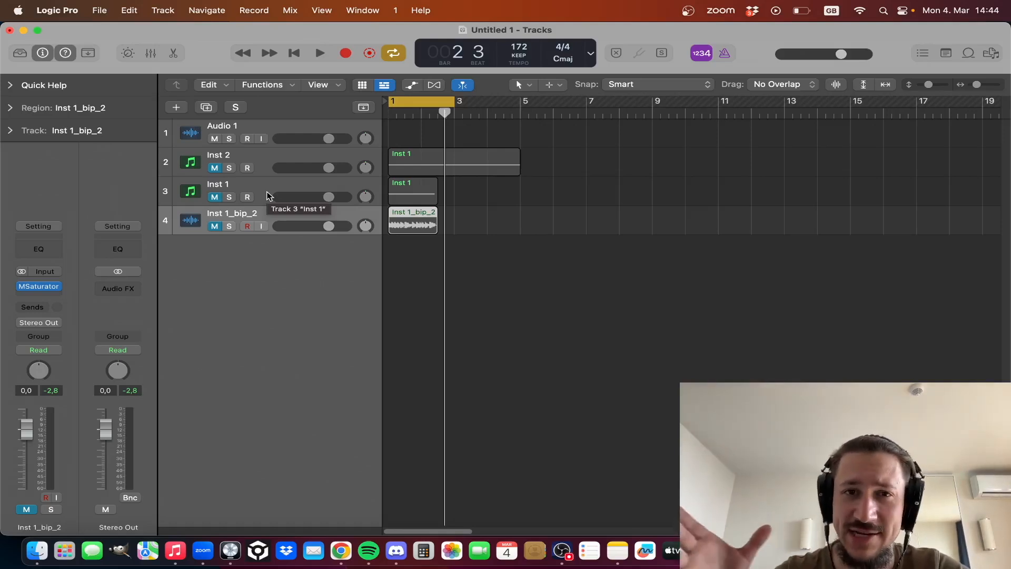
left_click(213, 226)
left_click(229, 226)
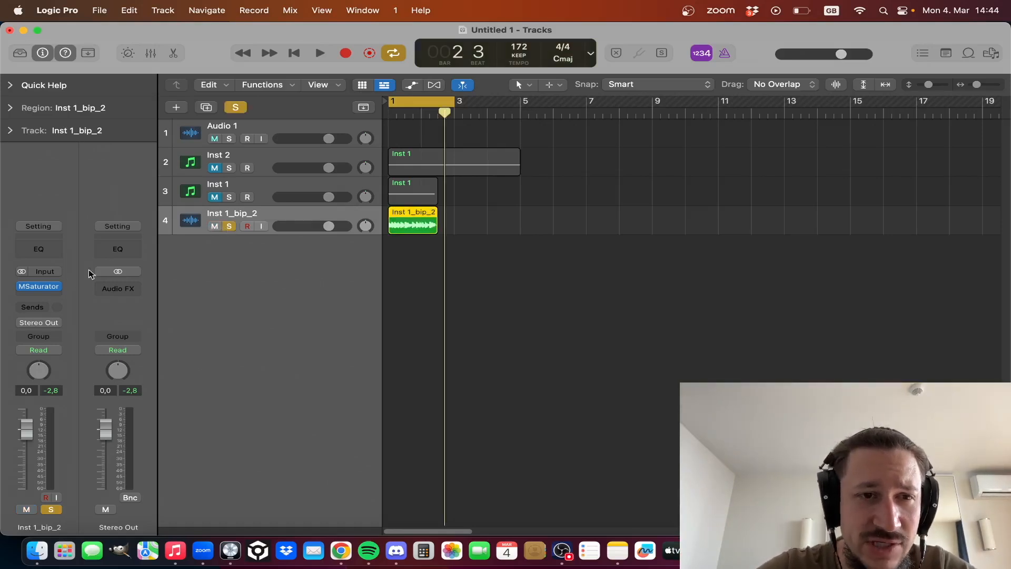
- Insert a stereo kHs Ring Mod after MSaturator on Inst 1_bip_2 and set its modulator to Band-Pass Noise
left_click(33, 295)
mouse_move(113, 374)
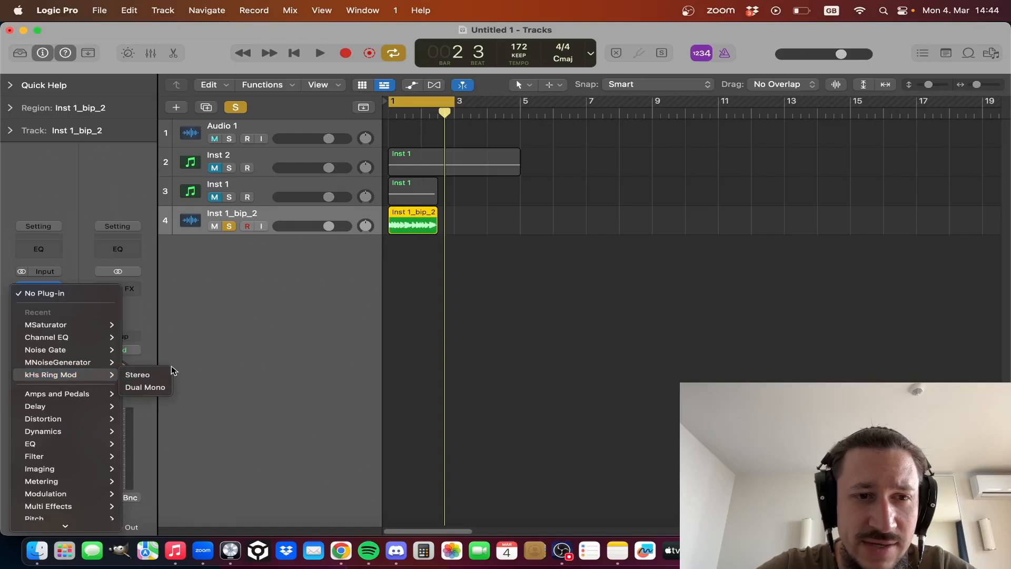
left_click(165, 374)
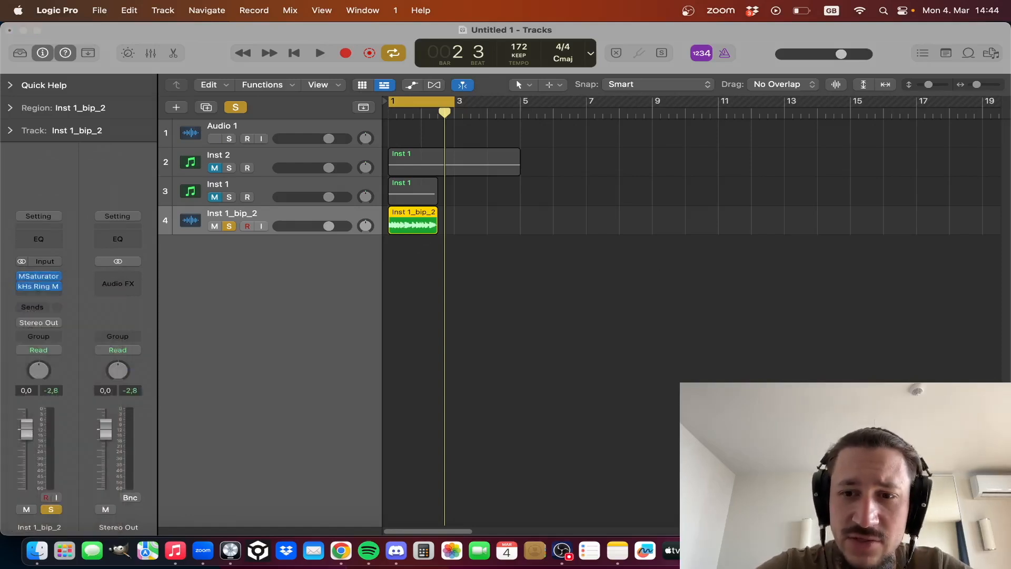
left_click_drag(568, 303, 411, 103)
left_click(423, 361)
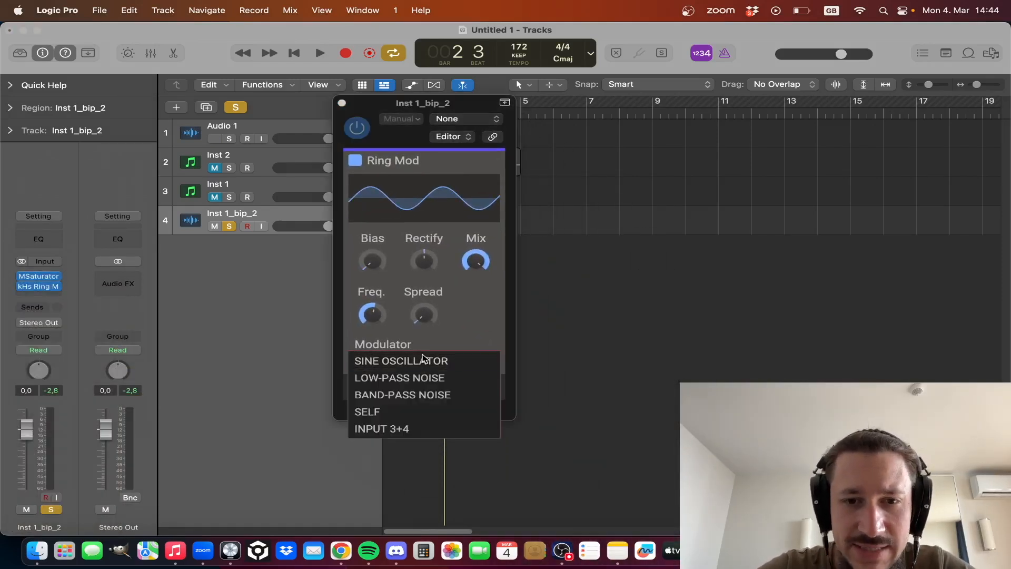
left_click(421, 394)
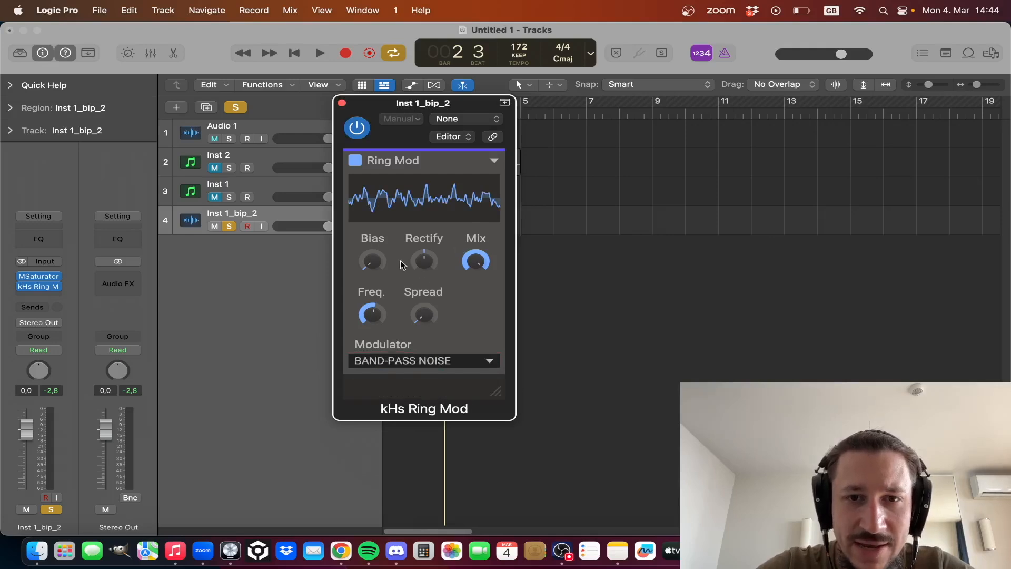
- Raise Ring Mod's Bias, Rectify and Spread to maximum and its frequency to 10.2 kHz, auditioning the soloed track
left_click_drag(375, 262, 417, 240)
mouse_move(376, 316)
left_mouse_down()
mouse_move(375, 303)
mouse_move(377, 312)
left_mouse_up()
key("space")
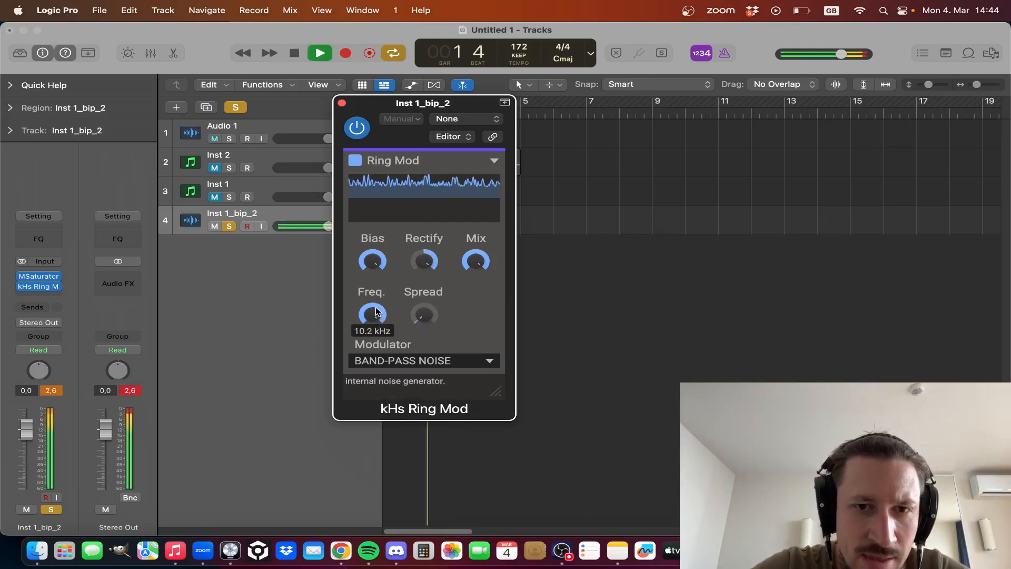
key("space")
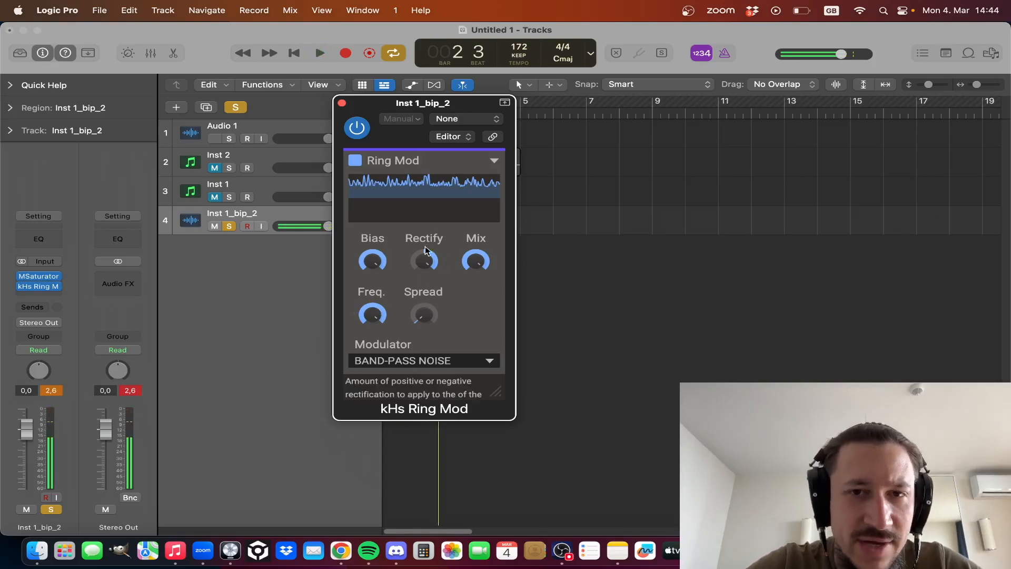
left_click_drag(412, 317, 414, 311)
key("space")
key("space")
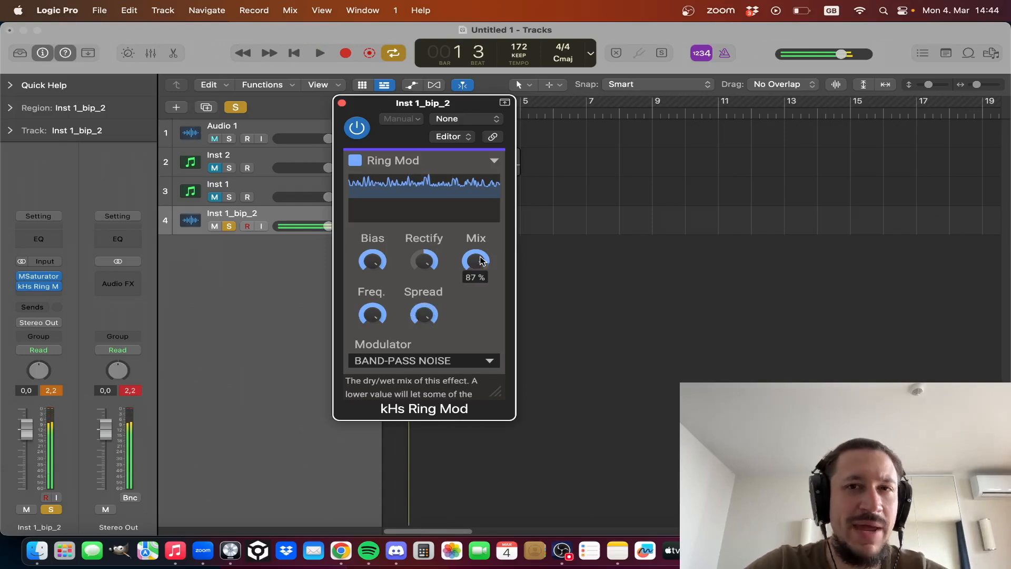
- Lower Ring Mod's Mix to about 7.5% while auditioning the track
mouse_move(480, 261)
scroll(479, 261, "down", 5)
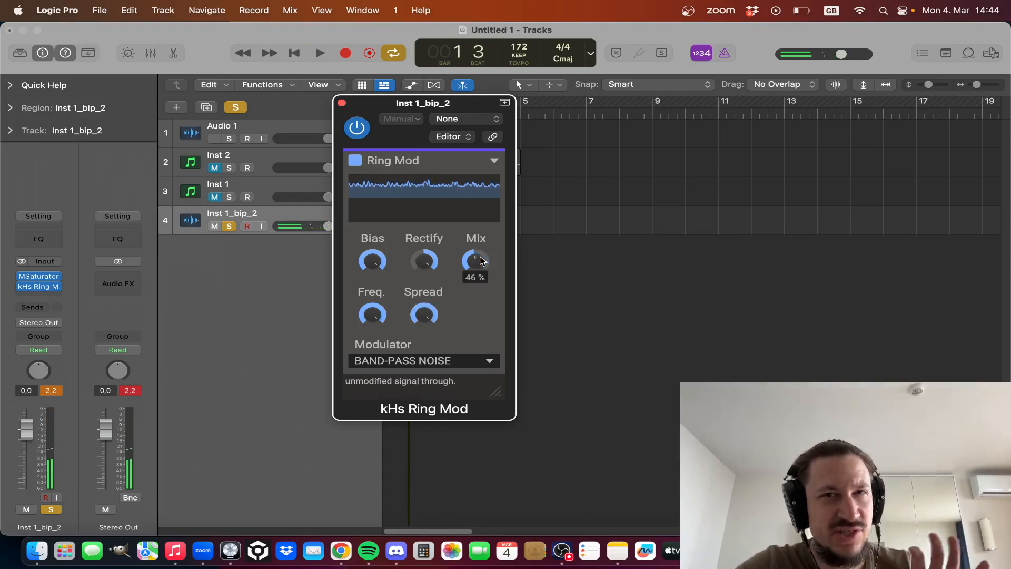
scroll(479, 261, "down", 3)
scroll(480, 261, "down", 1)
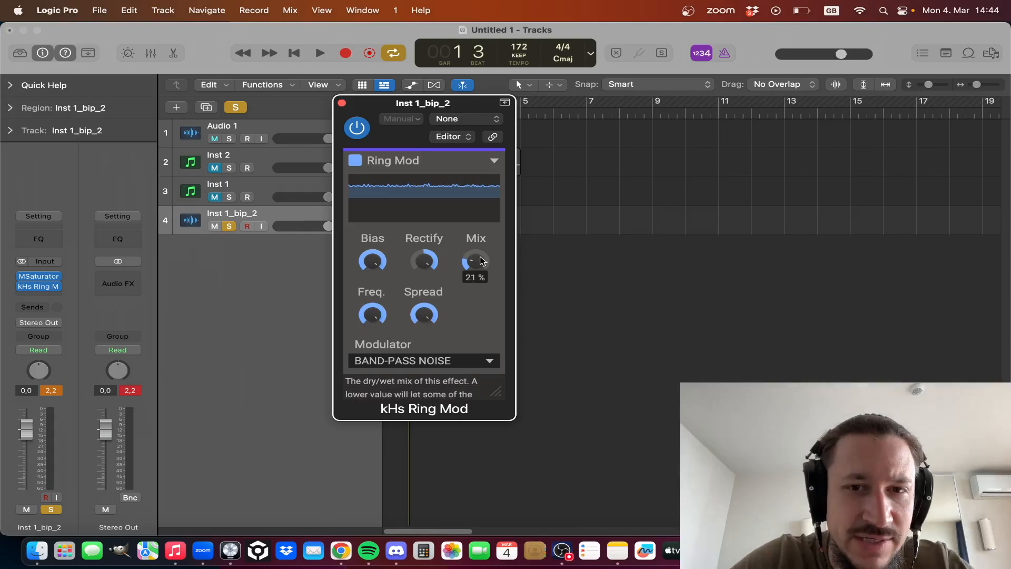
scroll(480, 261, "down", 2)
key("space")
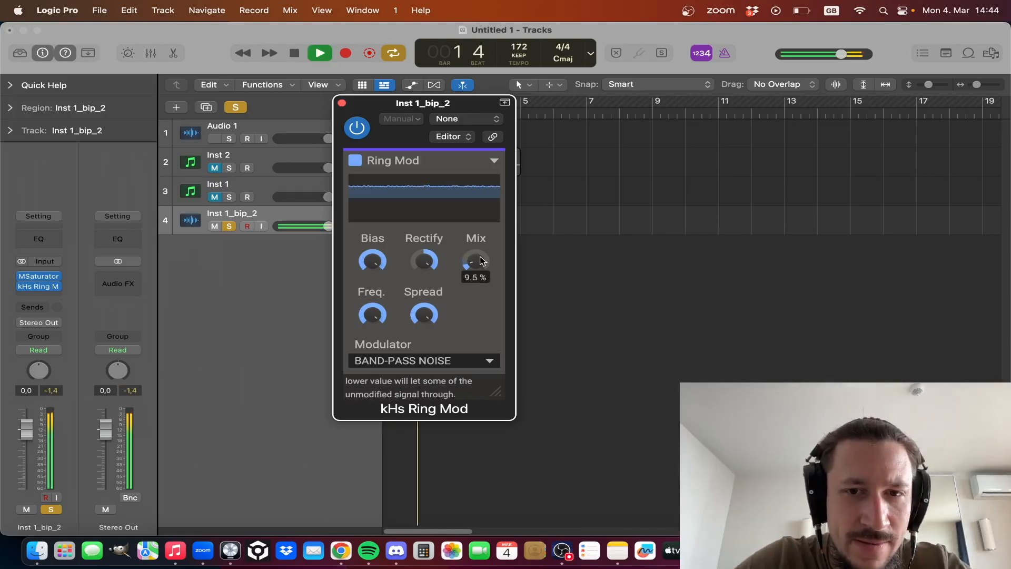
key("space")
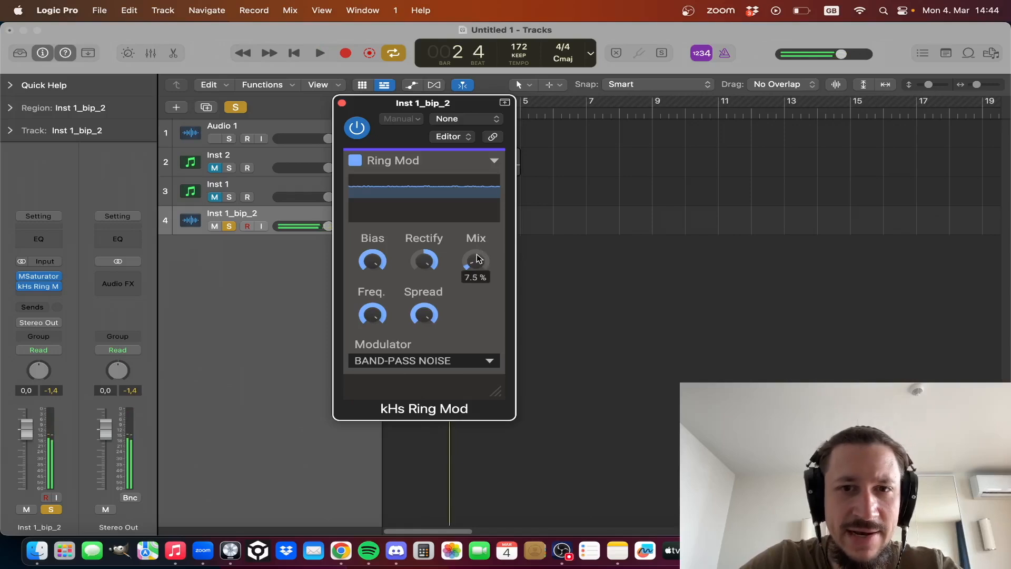
- Close the Ring Mod window, and mute and unsolo the Inst 1_bip_2 track
left_click(343, 102)
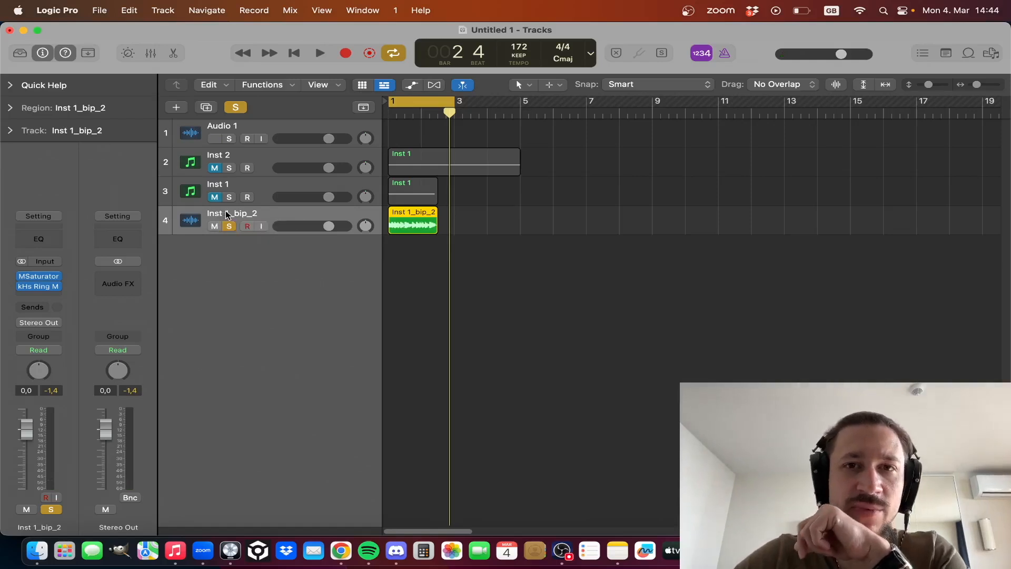
left_click(33, 286)
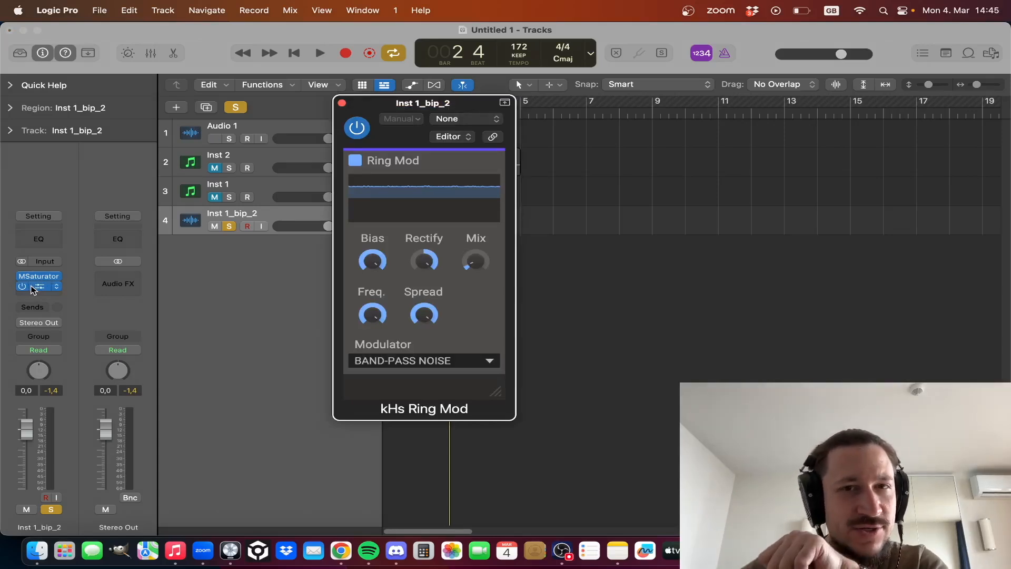
left_click(33, 288)
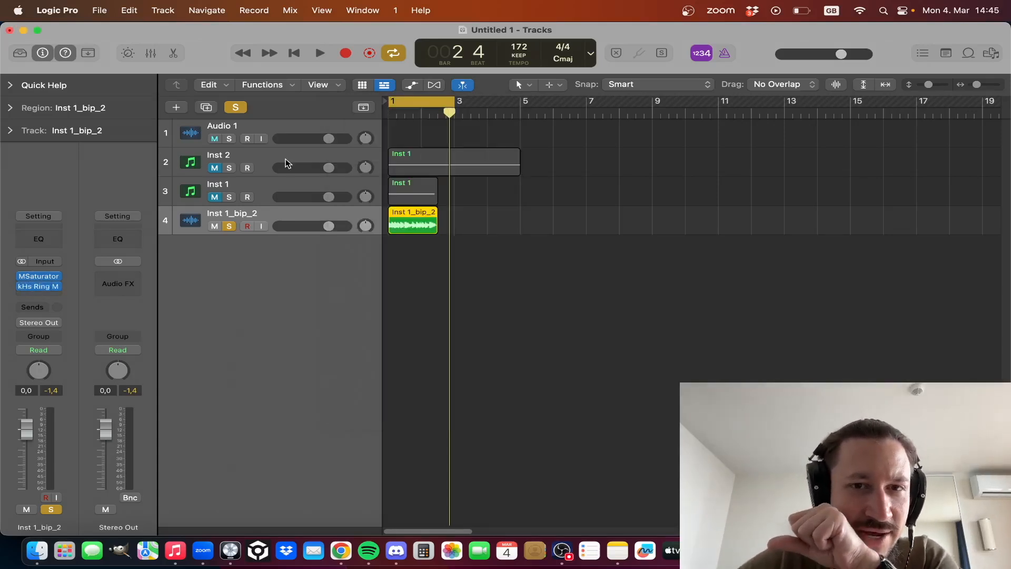
left_click(215, 227)
left_click(216, 227)
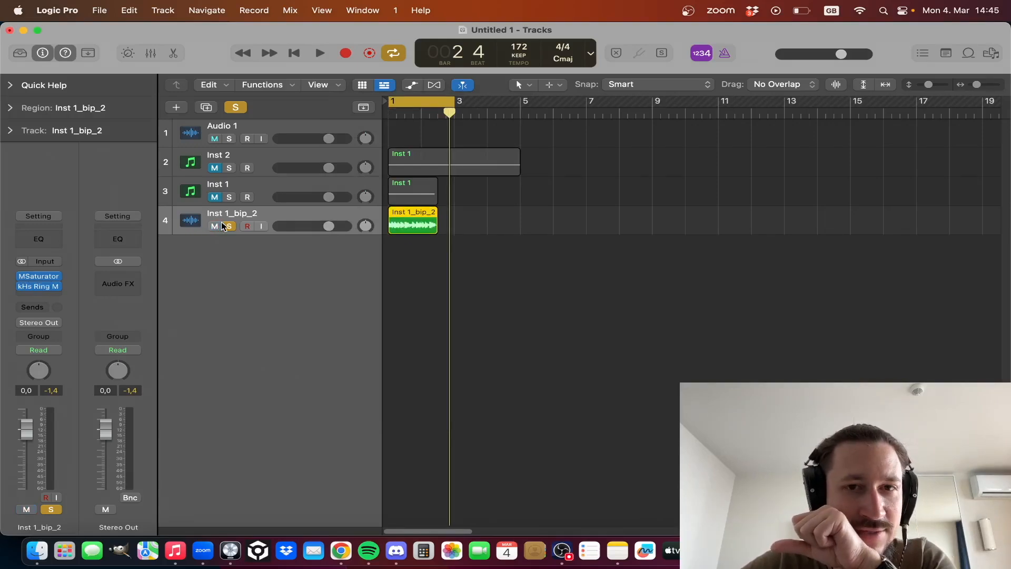
left_click(214, 227)
left_click(224, 227)
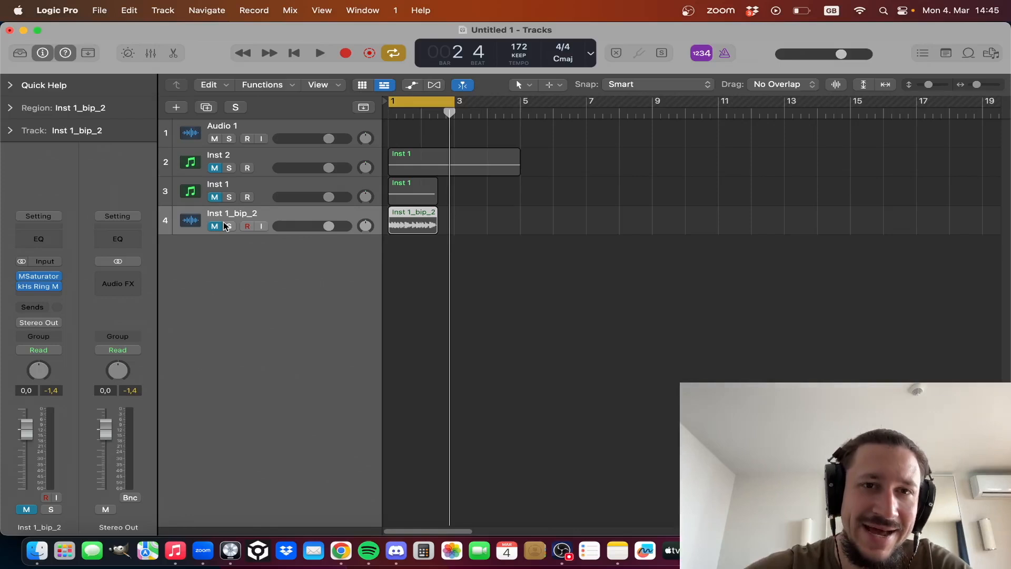
- Unmute and select the Inst 2 track, and extend the cycle range to span bars 1 to 5
left_click(217, 169)
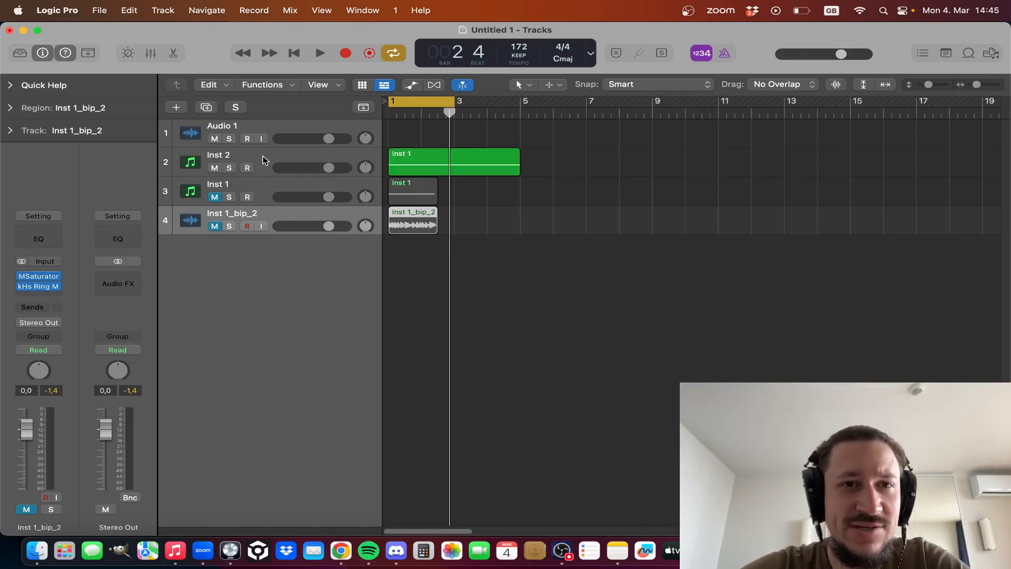
left_click(263, 159)
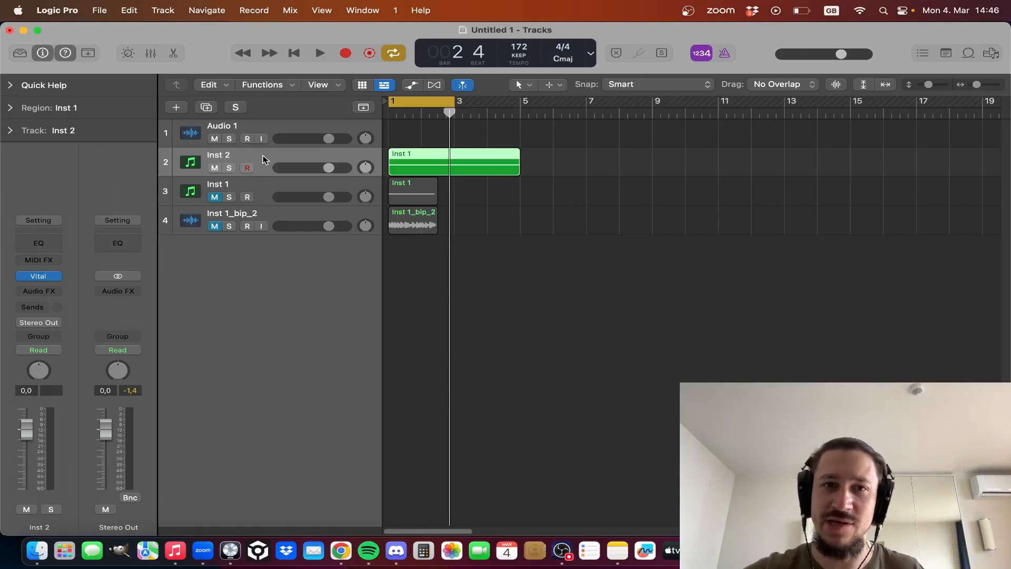
left_click_drag(513, 100, 316, 105)
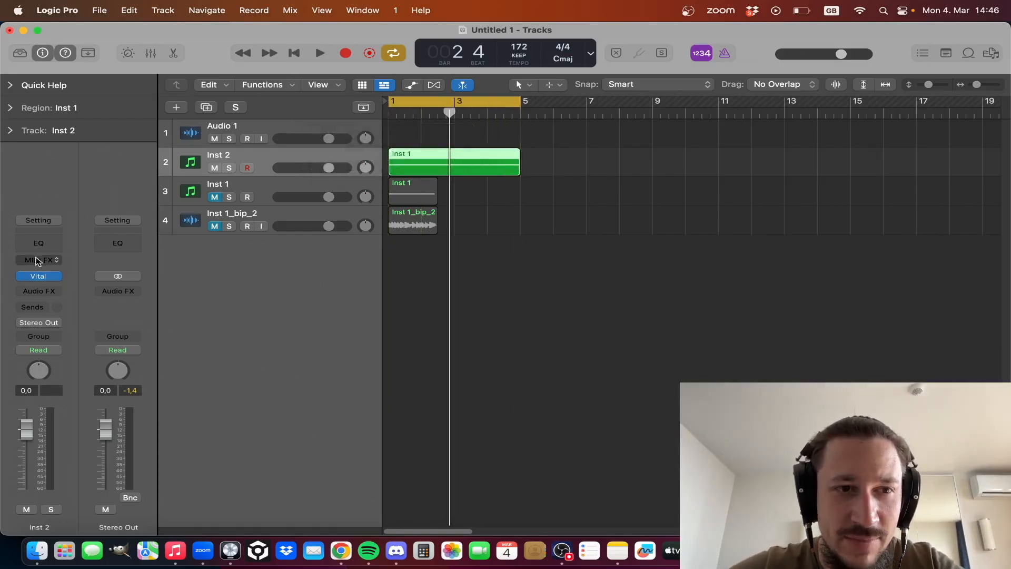
- Open Vital on Inst 2 and set Filter 2's cutoff to about 3089 Hz during playback
left_click(38, 276)
left_click_drag(524, 41, 509, 22)
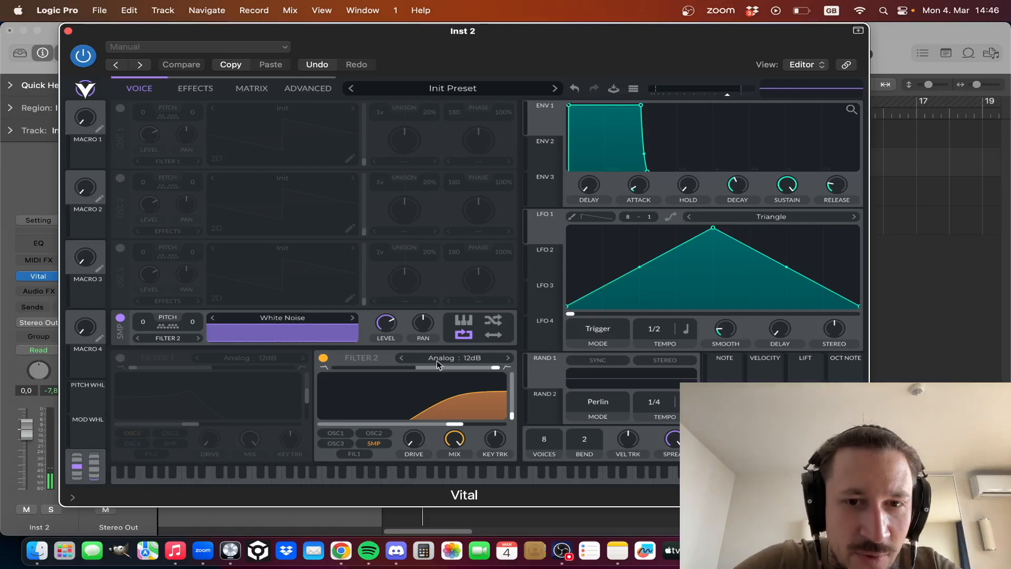
left_click(450, 424)
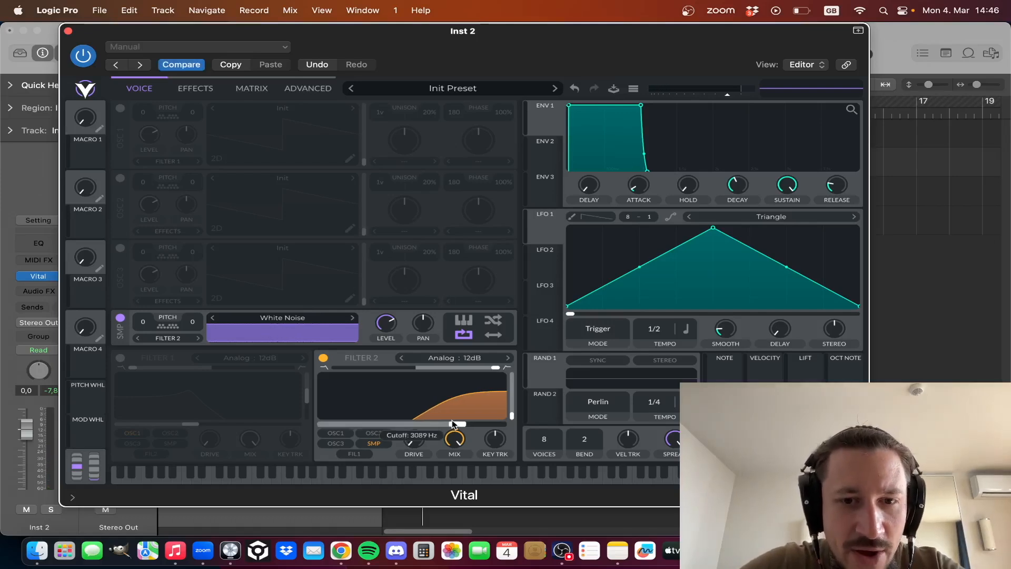
- Modulate the zeroed white noise level with LFO 1 by about 0.61 at a 4/1 tempo, curving both triangle slopes inward
left_click_drag(545, 230, 388, 347)
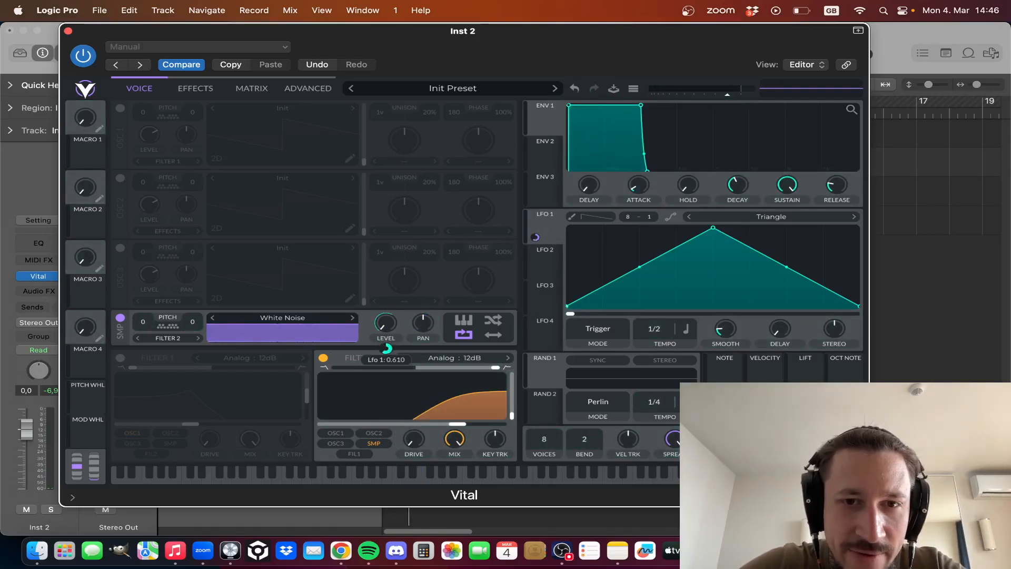
left_click_drag(656, 331, 656, 340)
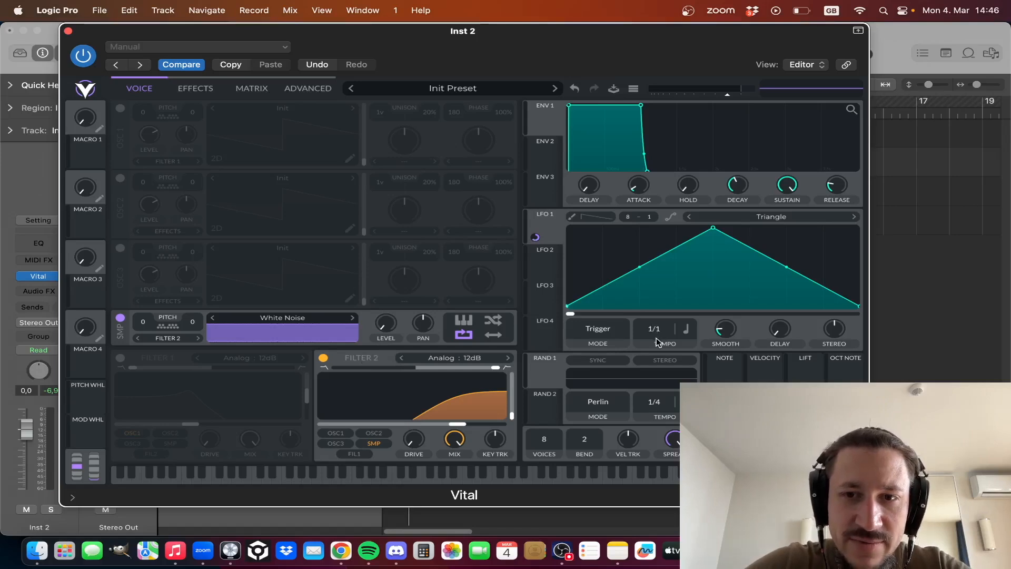
key("space")
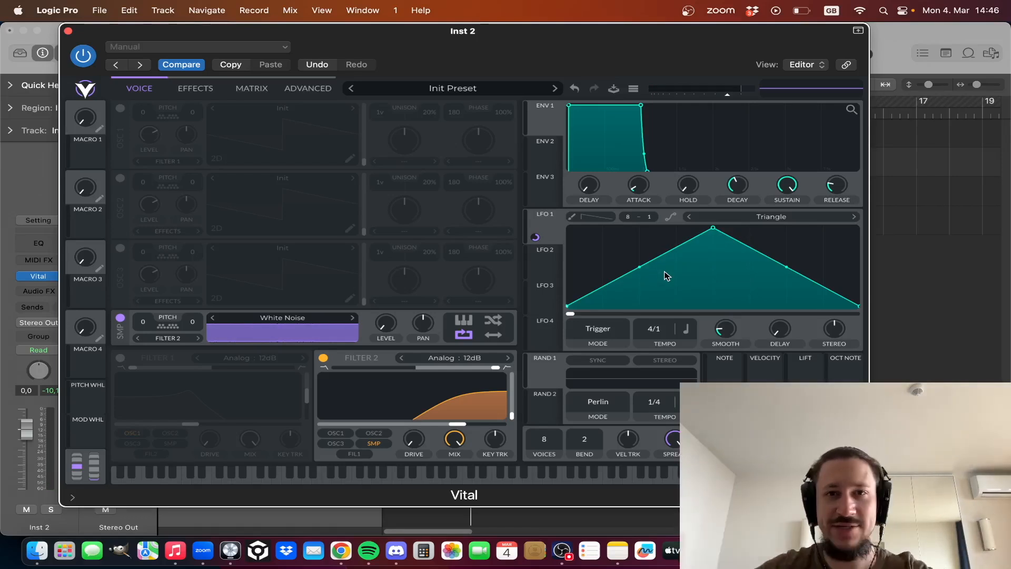
left_click_drag(639, 267, 640, 293)
left_click_drag(785, 268, 783, 303)
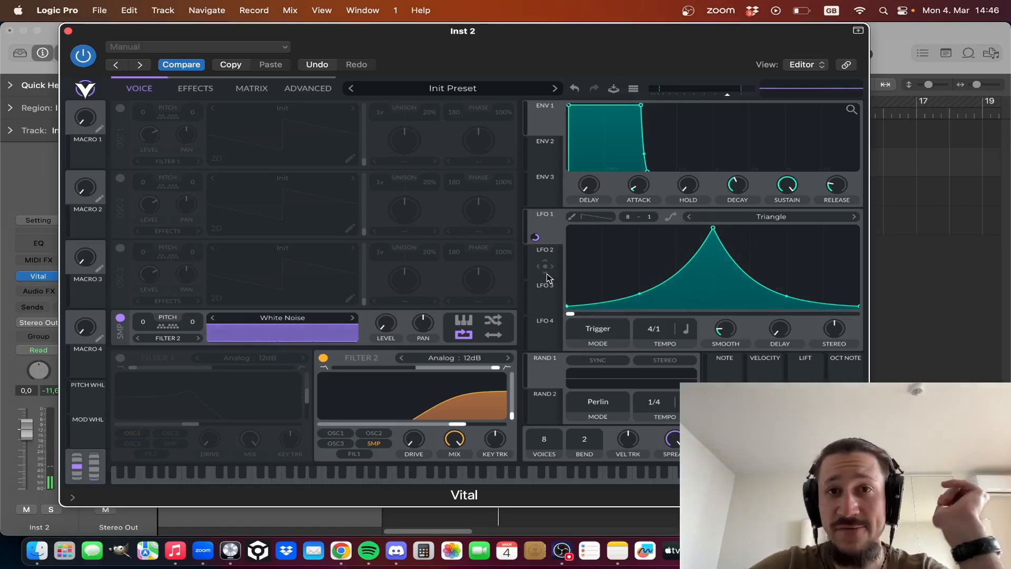
- Modulate the white noise level with LFO 2 as well, and set LFO 2's rate in seconds to 0.085
left_click_drag(546, 272, 387, 383)
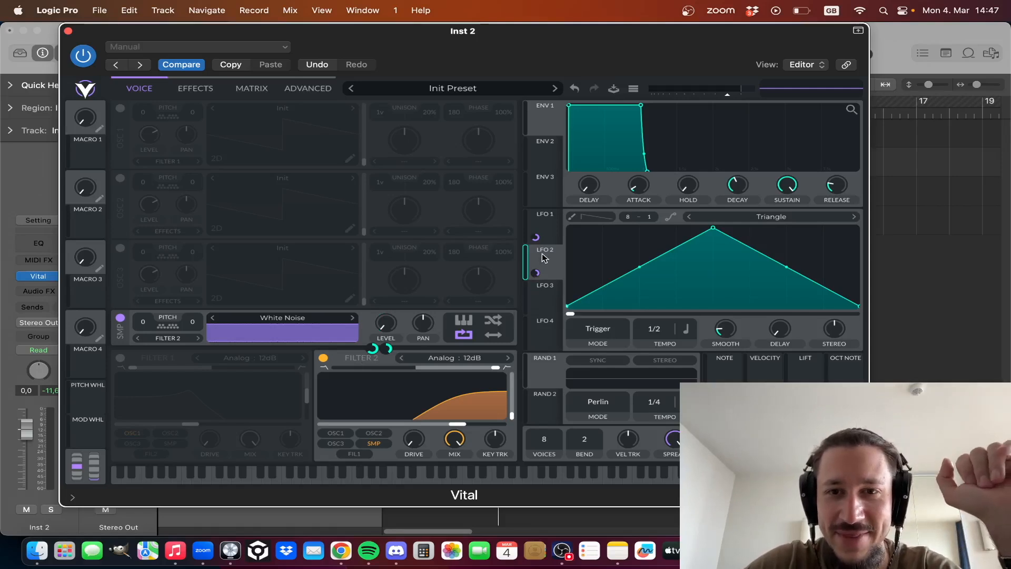
left_click(687, 331)
left_click(689, 345)
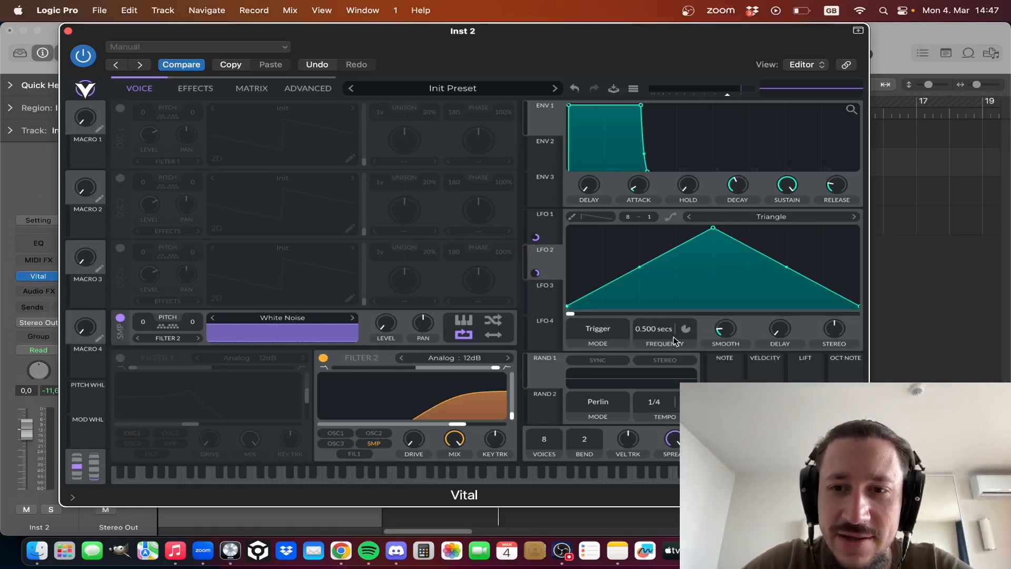
left_click_drag(662, 328, 664, 320)
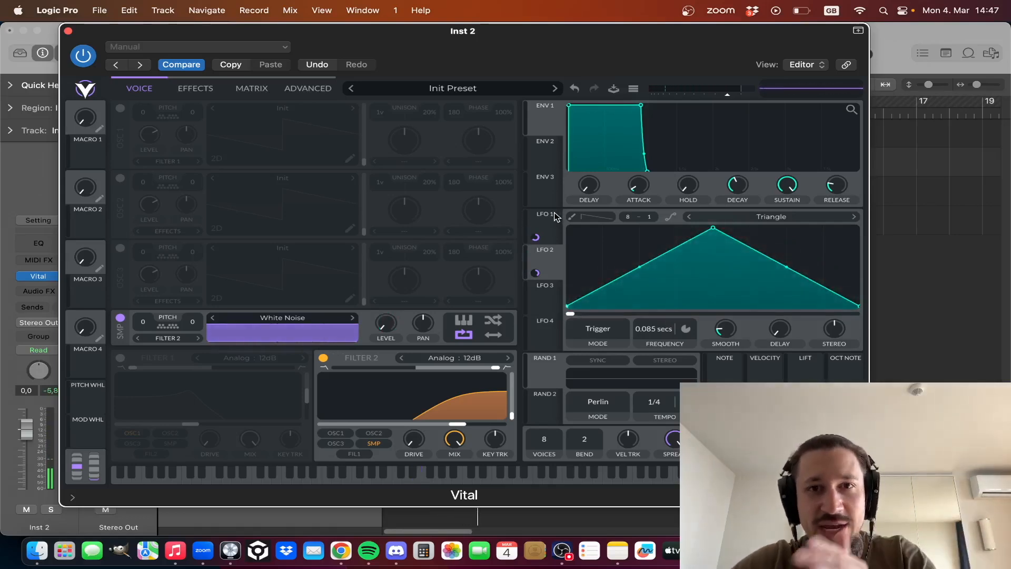
- Modulate LFO 2's frequency with LFO 1, trying negative and positive amounts and settling on about 0.134
left_click_drag(548, 224, 655, 366)
key("space")
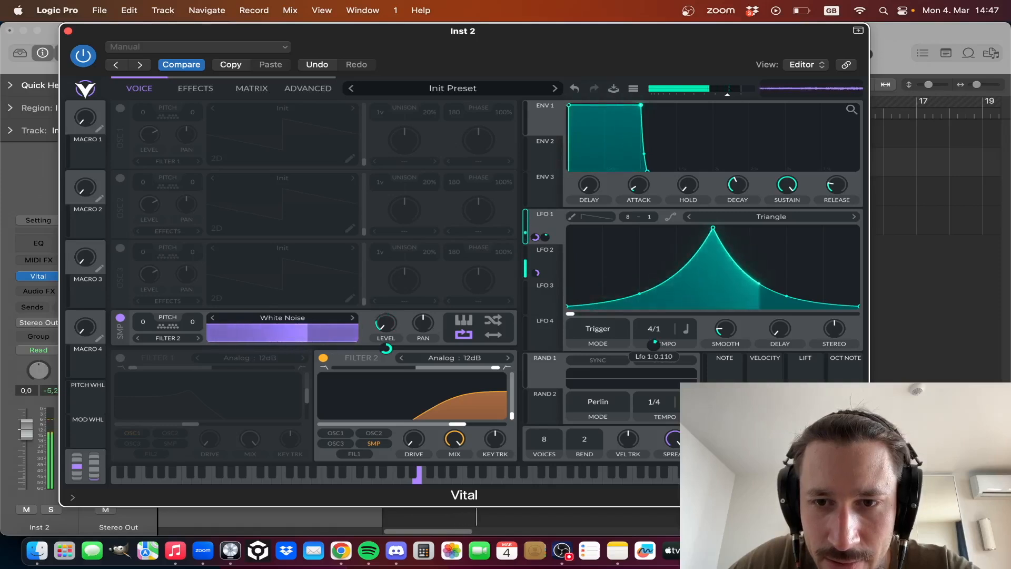
left_click_drag(655, 366, 655, 383)
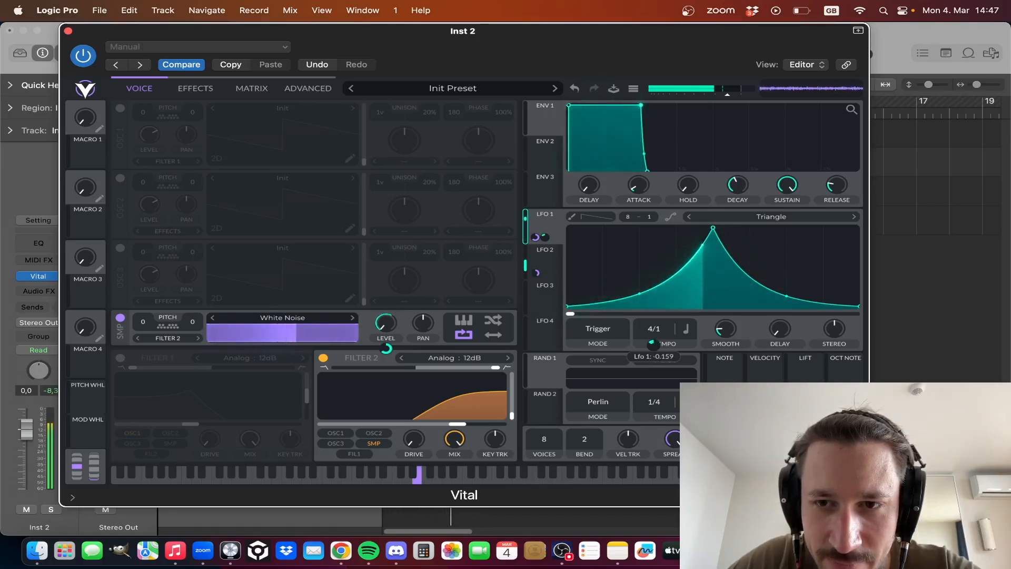
left_click_drag(656, 382, 655, 367)
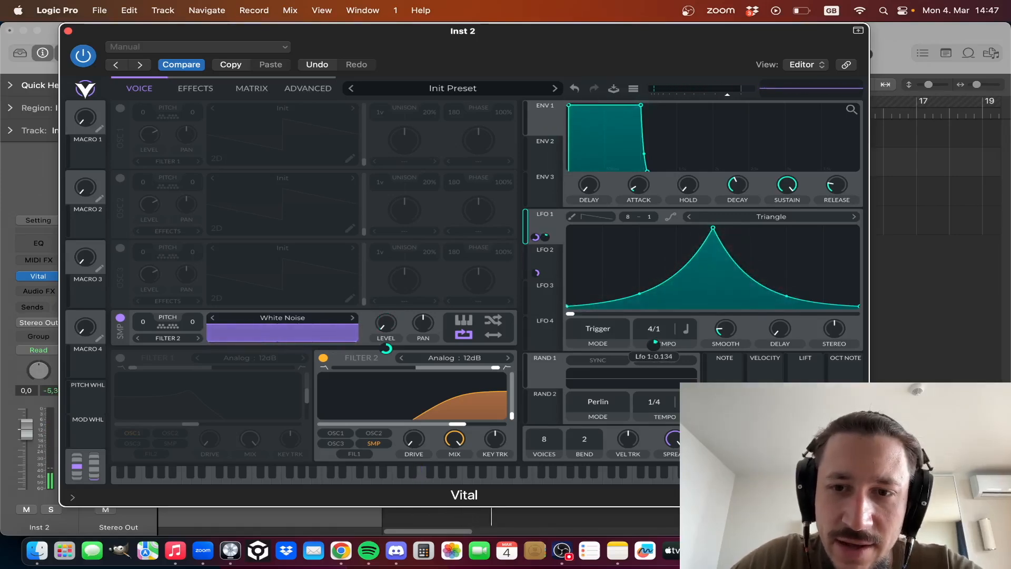
- Set LFO 2's rate to 0.321 seconds and raise LFO 1's modulation of that frequency to about 0.198
left_click(547, 270)
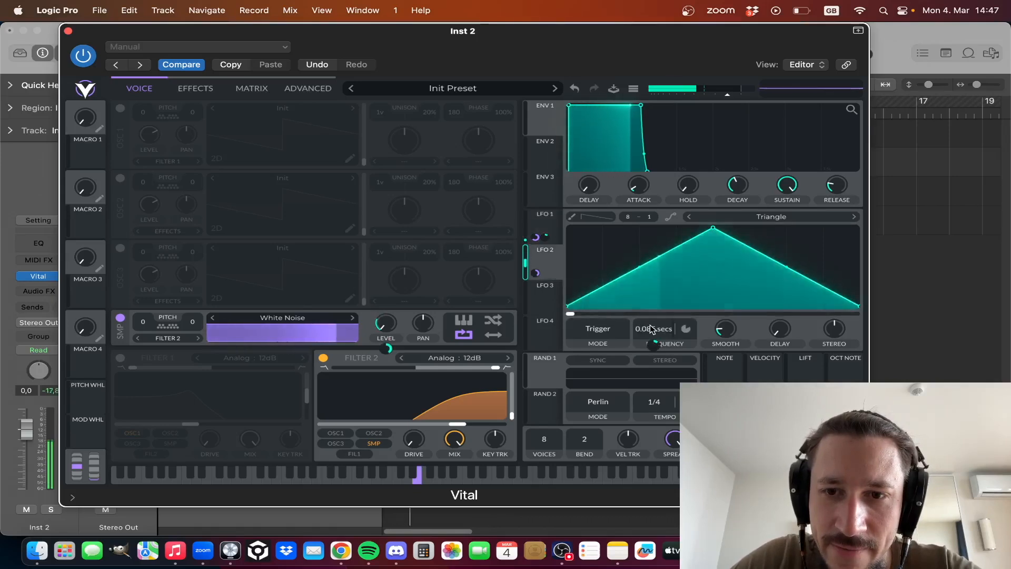
left_click_drag(650, 327, 647, 333)
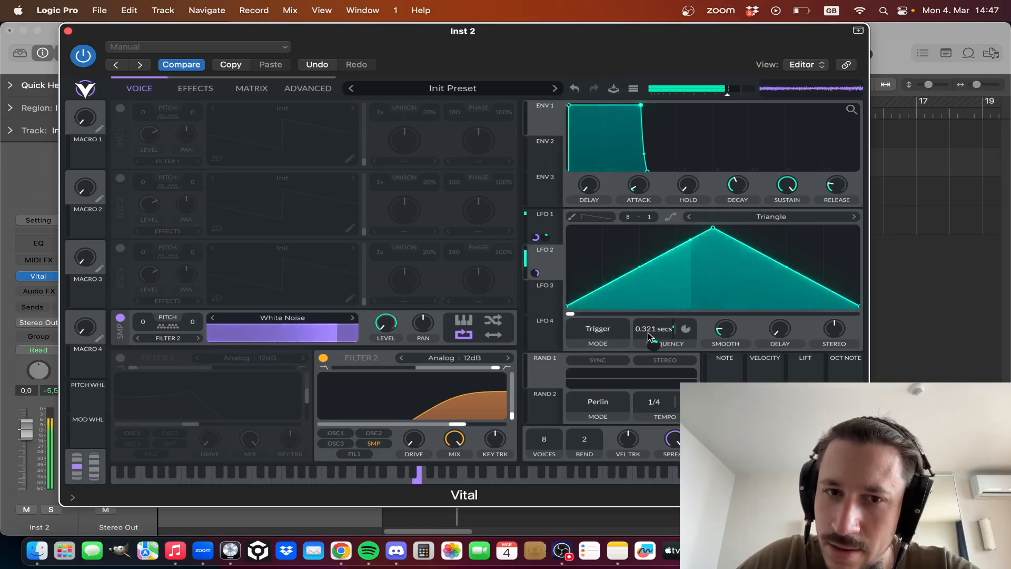
mouse_move(658, 347)
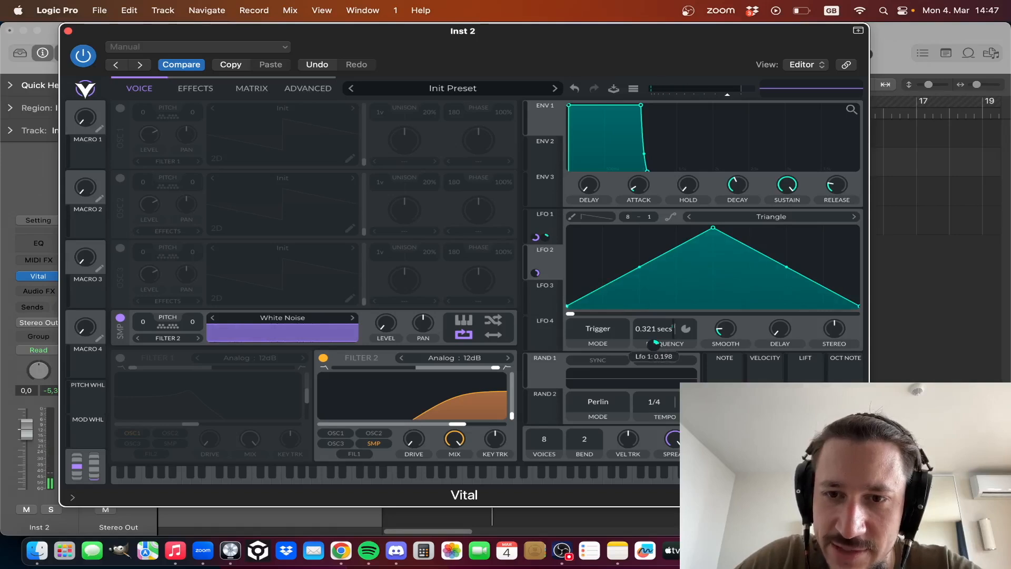
key("space")
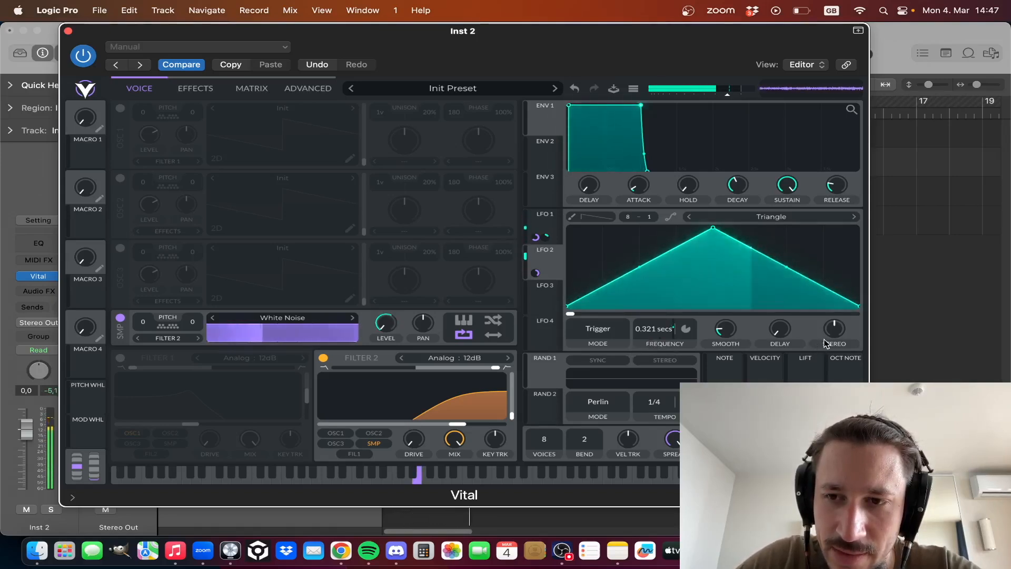
- Set LFO 2's smoothing to 16.00 seconds and modulate it with LFO 1, adjusting the modulation amount during playback
left_click(547, 214)
left_click(556, 260)
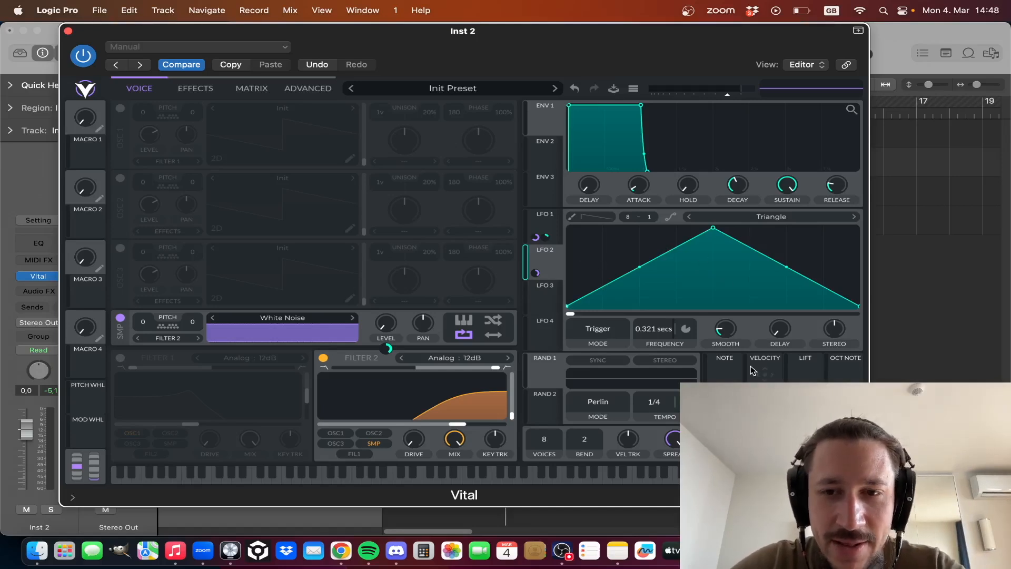
mouse_move(726, 339)
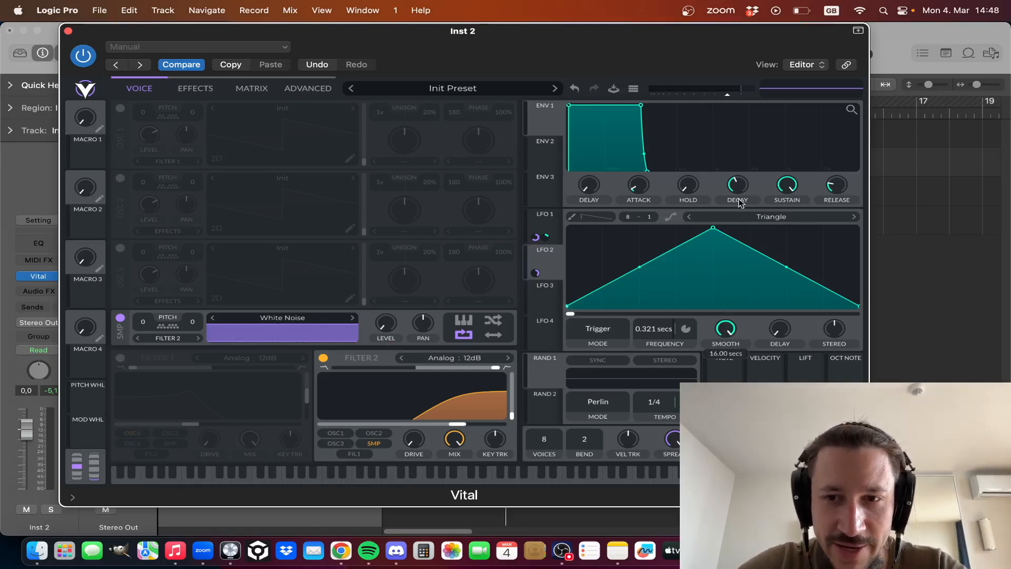
key("space")
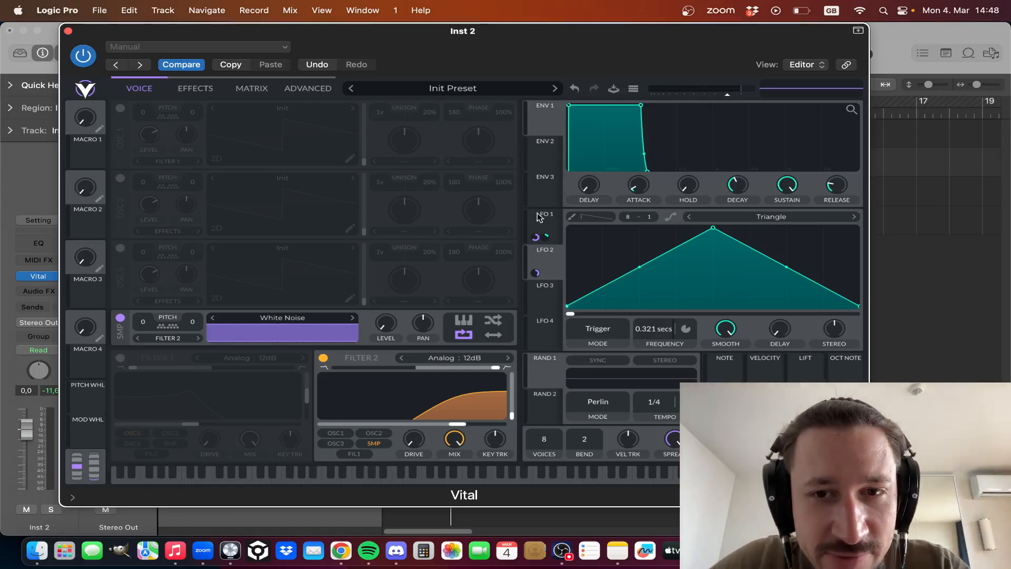
left_click_drag(536, 236, 731, 333)
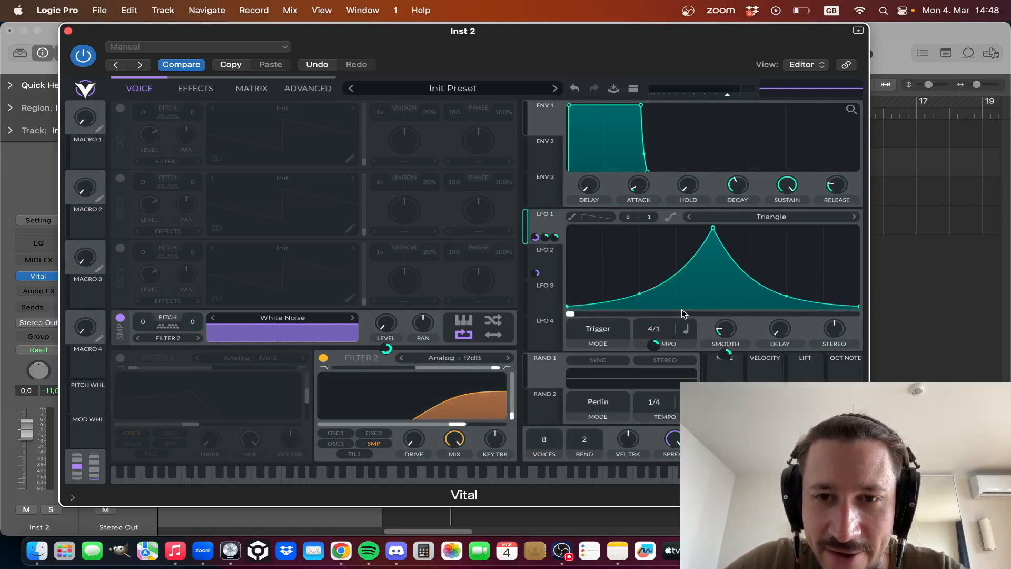
left_click(550, 270)
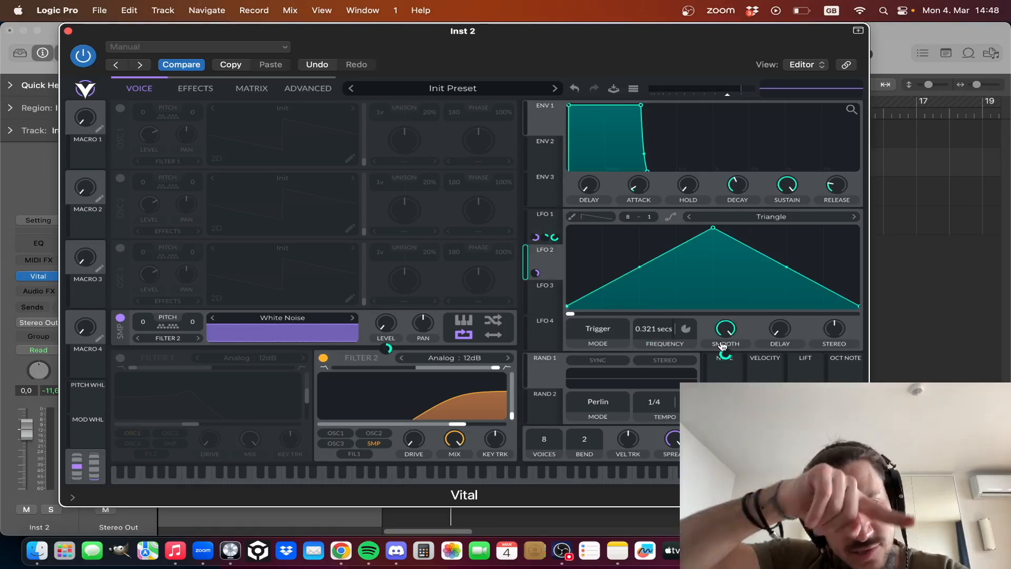
key("space")
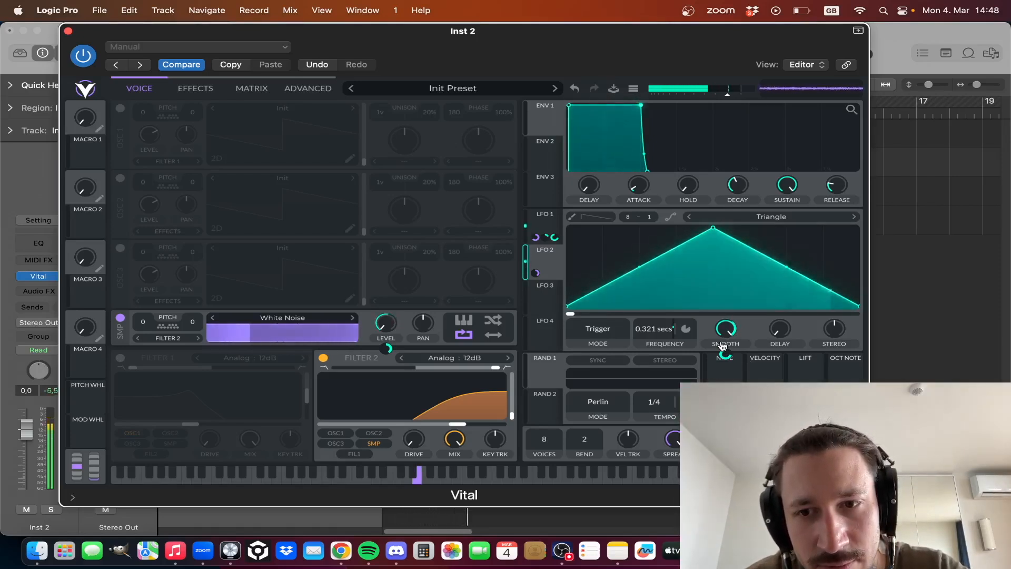
left_click_drag(725, 353, 725, 362)
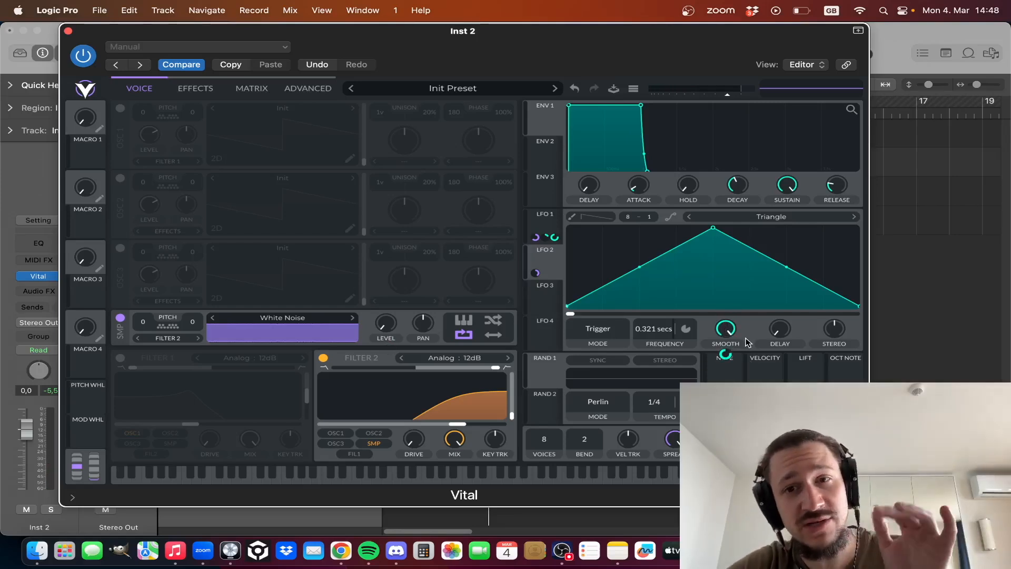
- Lower LFO 2's smoothing to about 10.47 seconds and curve LFO 1's falling slope more steeply inward
mouse_move(724, 359)
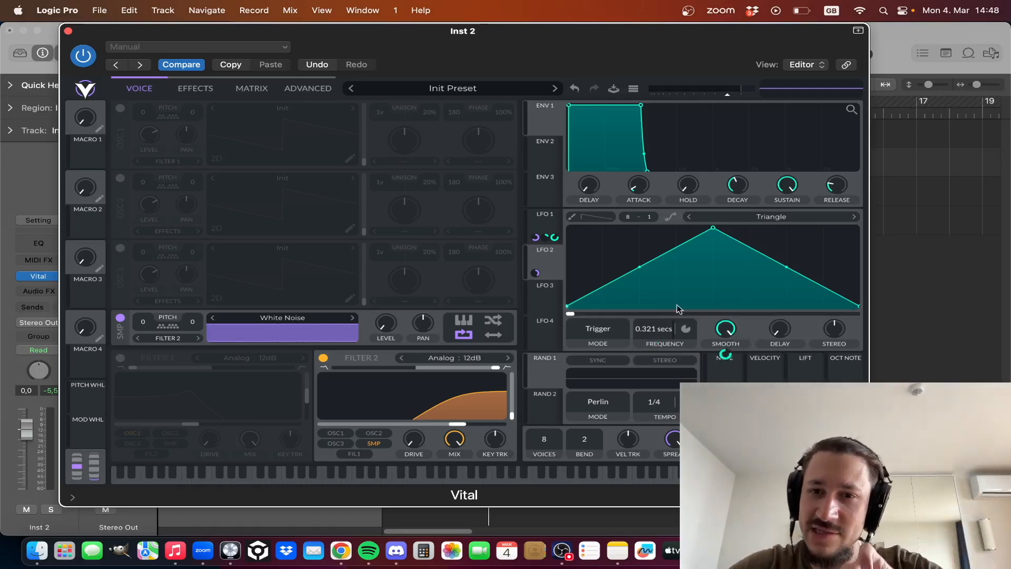
left_click(536, 221)
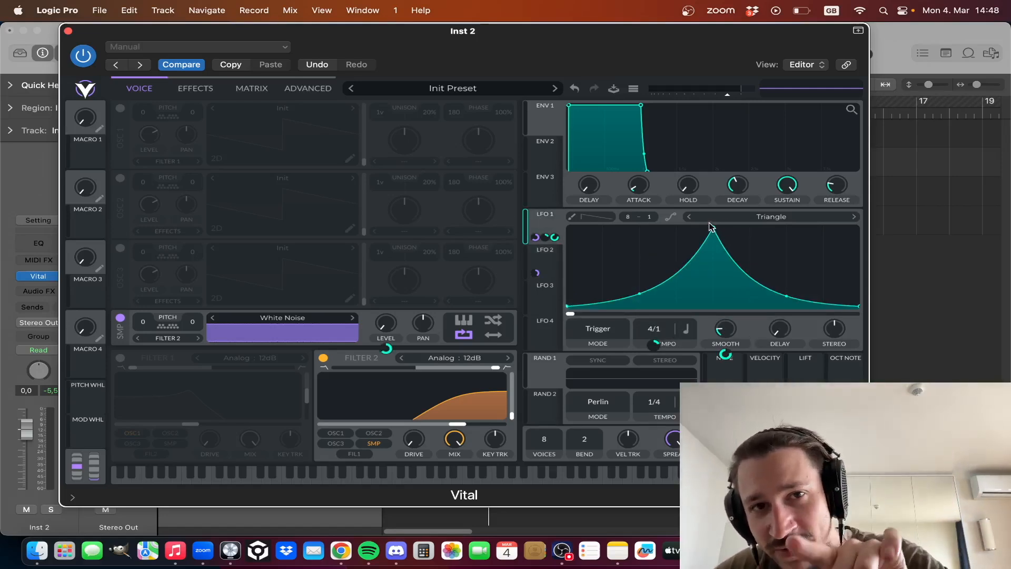
left_click(540, 261)
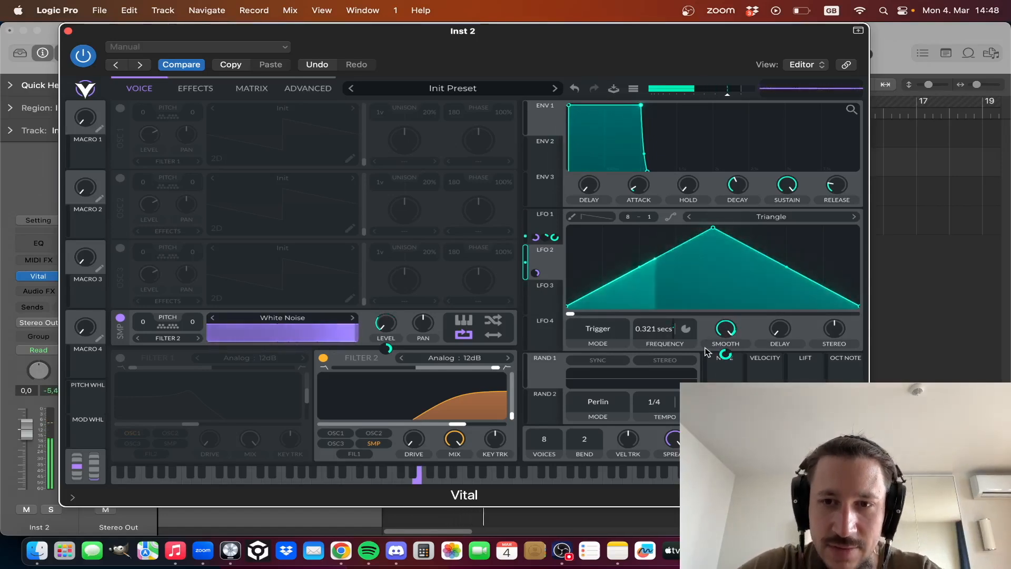
mouse_move(834, 335)
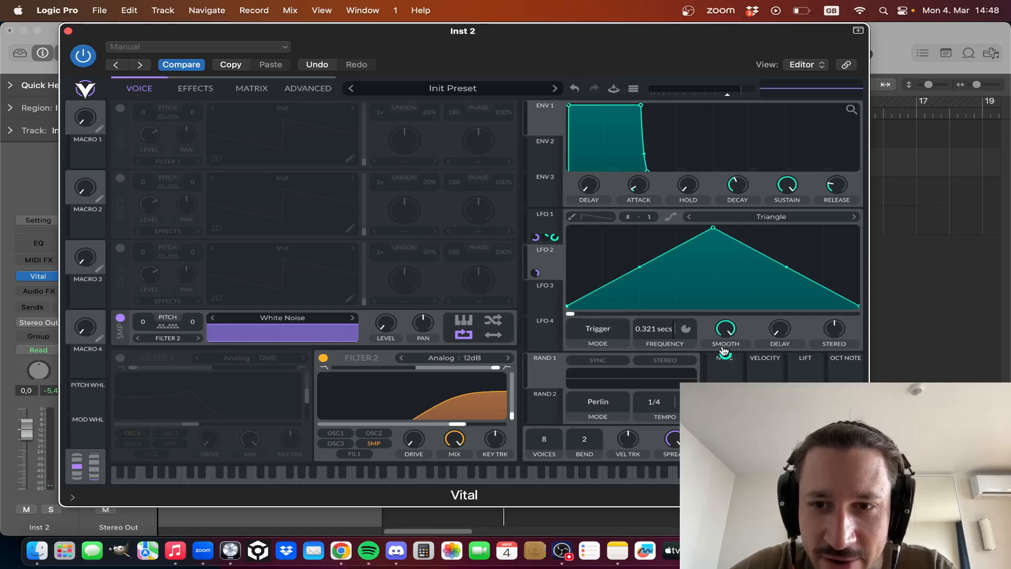
left_click_drag(725, 333, 725, 340)
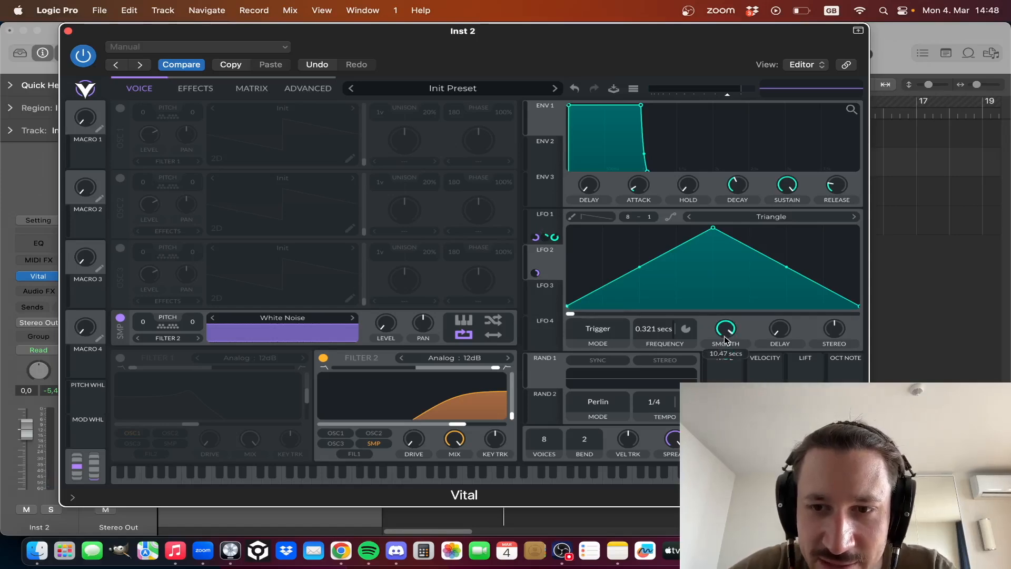
left_click(538, 219)
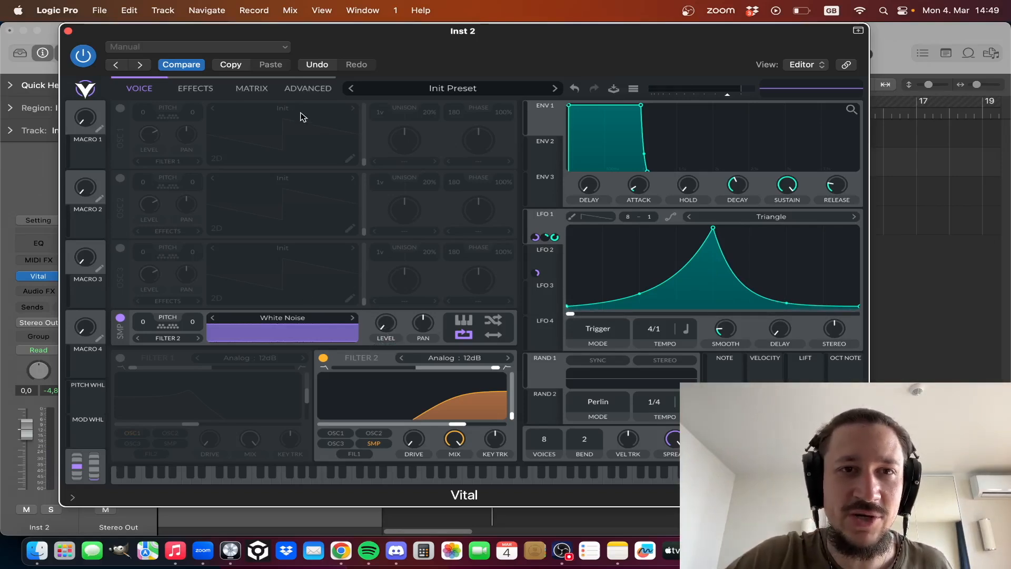
- Enable the Chorus and Reverb effects in Vital, setting the reverb's low cut to about 708.2 Hz
left_click(196, 88)
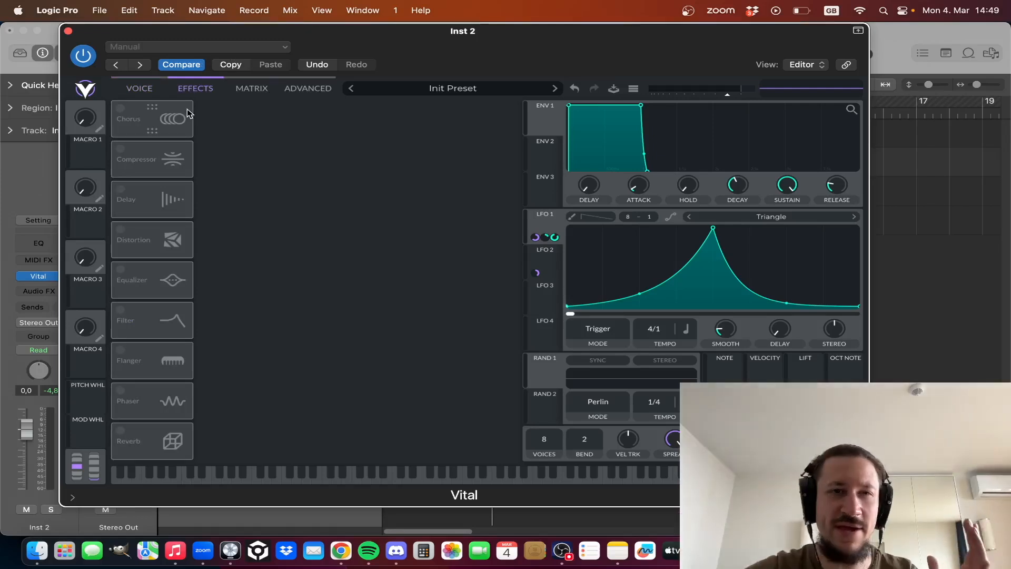
left_click(120, 108)
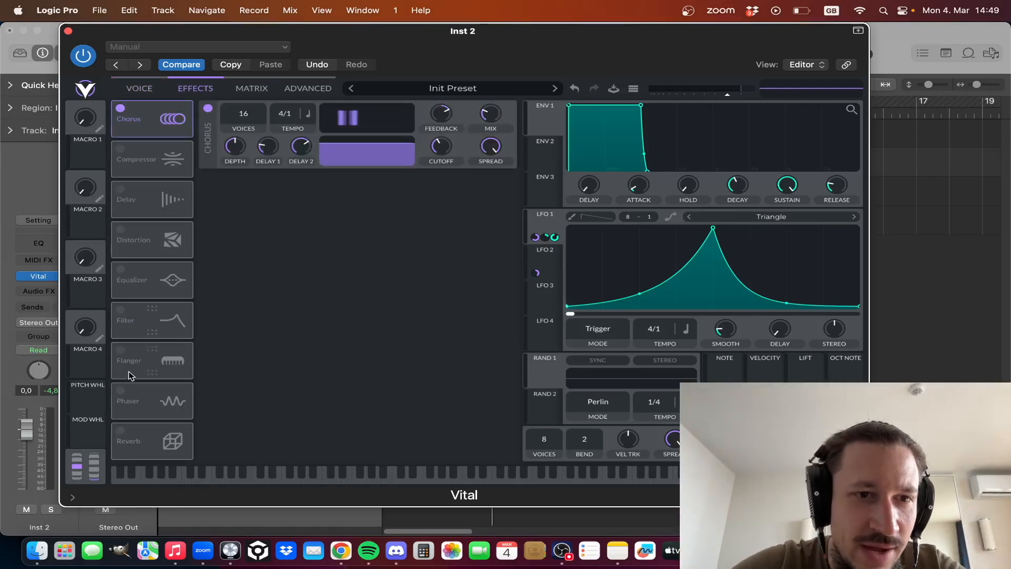
left_click(125, 429)
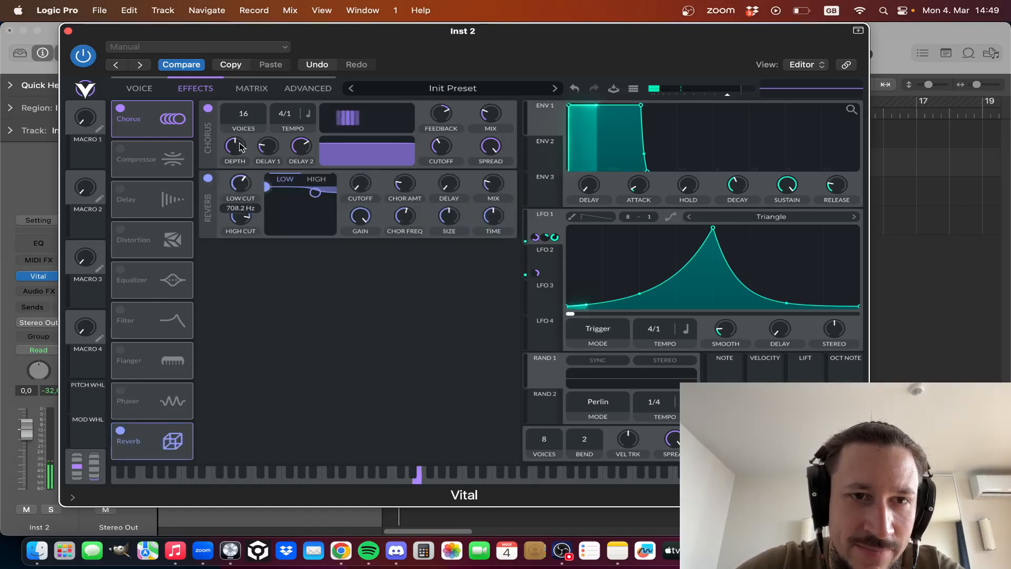
left_click_drag(240, 142, 240, 138)
left_click(247, 183)
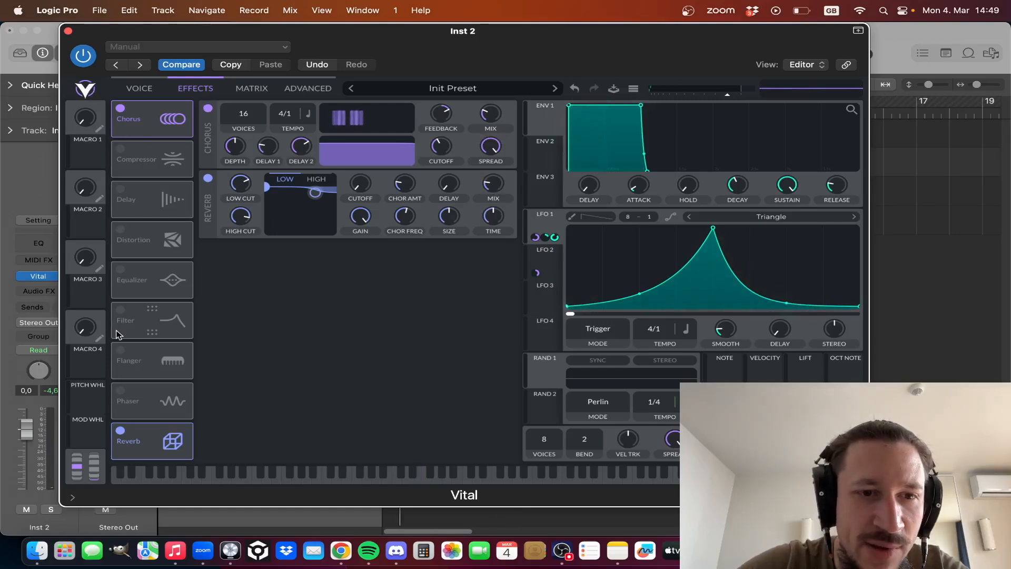
- Move Reverb directly after Chorus and enable an Analog 12dB high-pass Filter effect with 0% resonance and a raised cutoff
left_click_drag(148, 456, 152, 161)
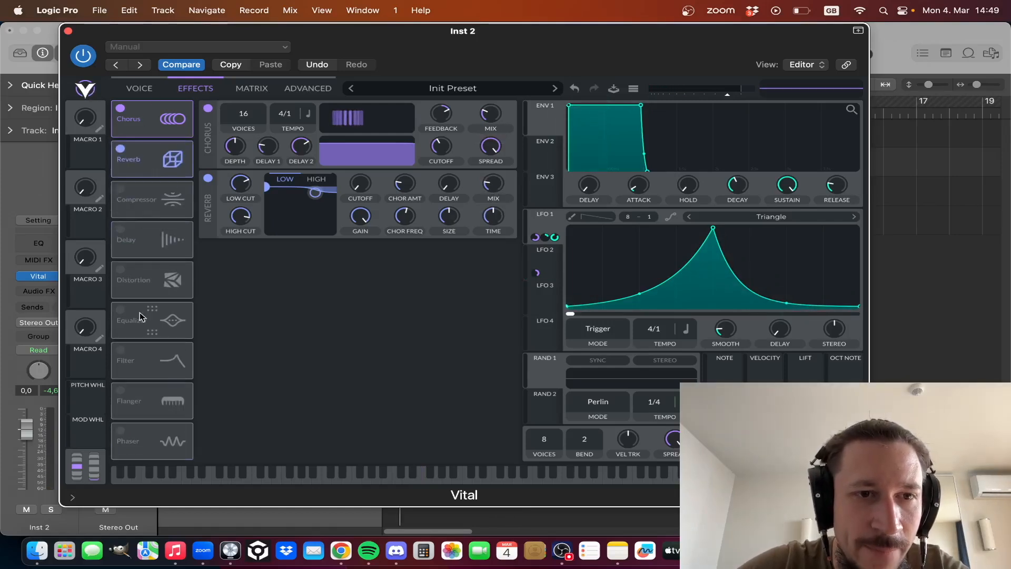
left_click(120, 358)
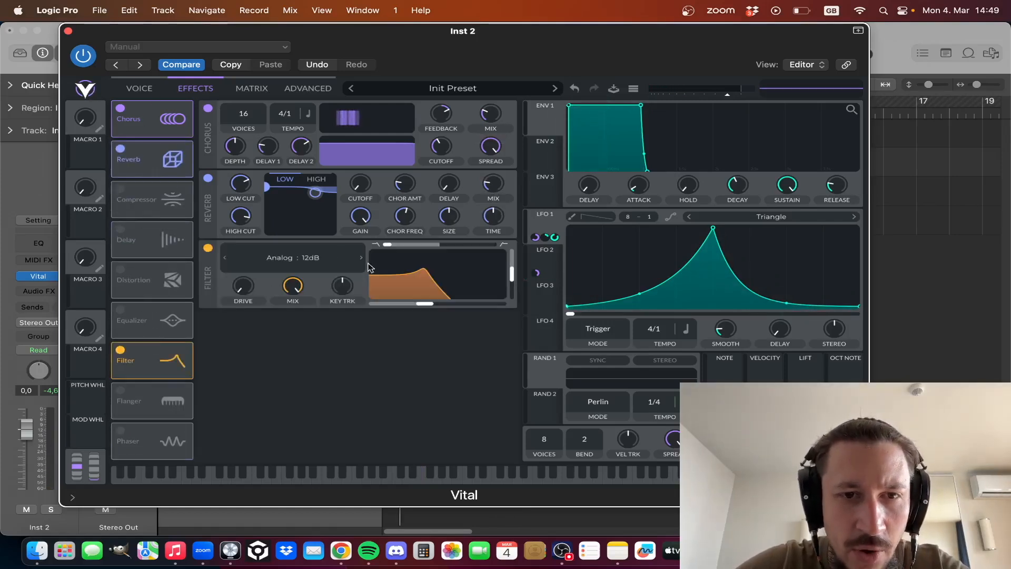
left_click(225, 258)
left_click(362, 259)
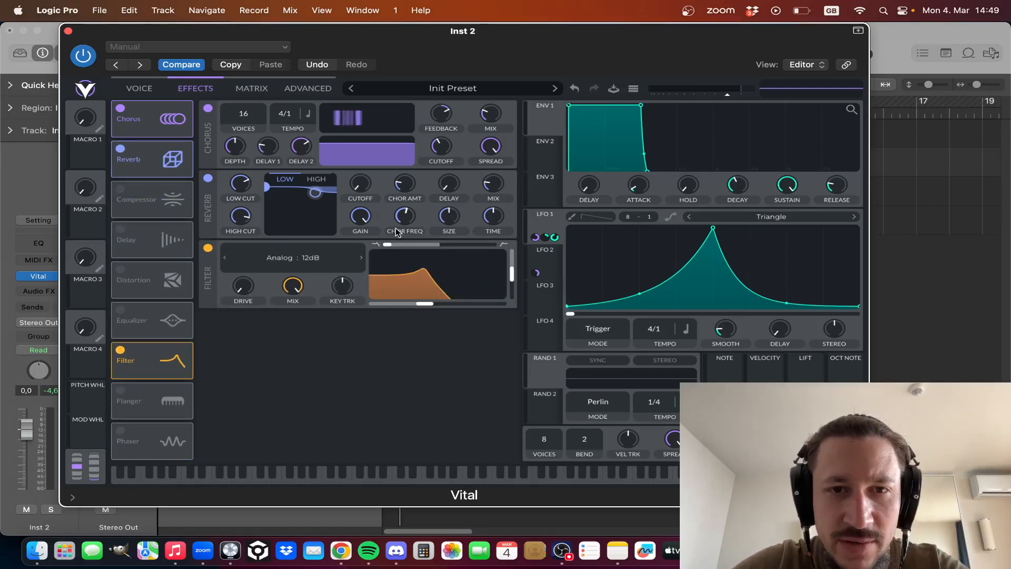
left_click_drag(514, 280, 505, 367)
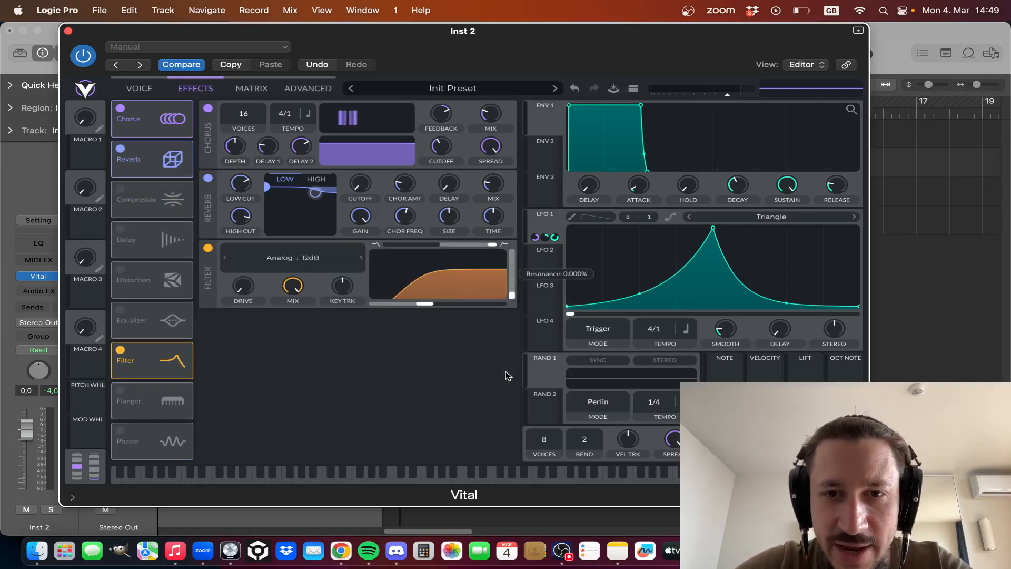
left_click_drag(435, 303, 479, 306)
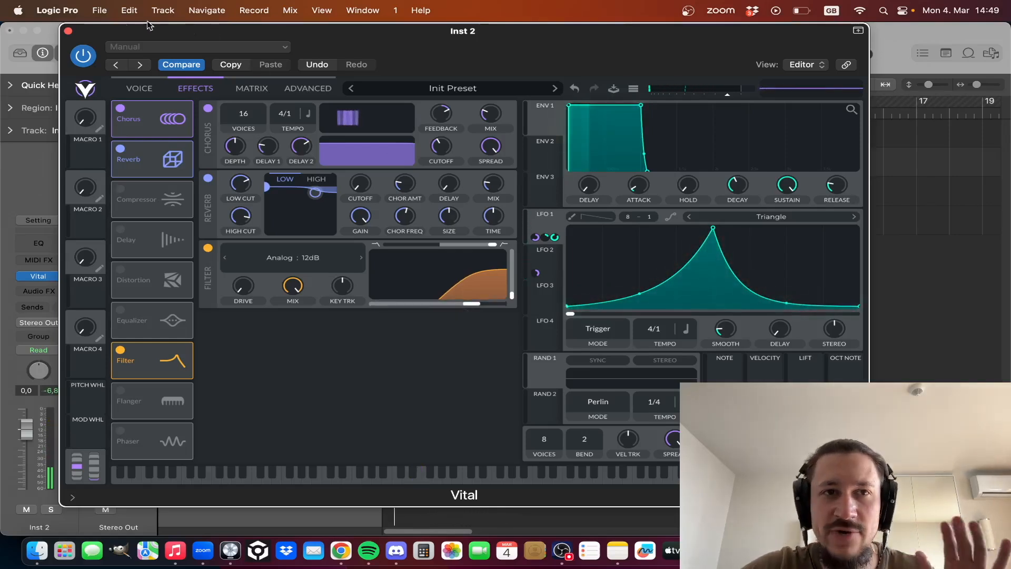
- Close the Vital window and bounce the Inst 2 track's four-bar MIDI region in place
left_click(68, 31)
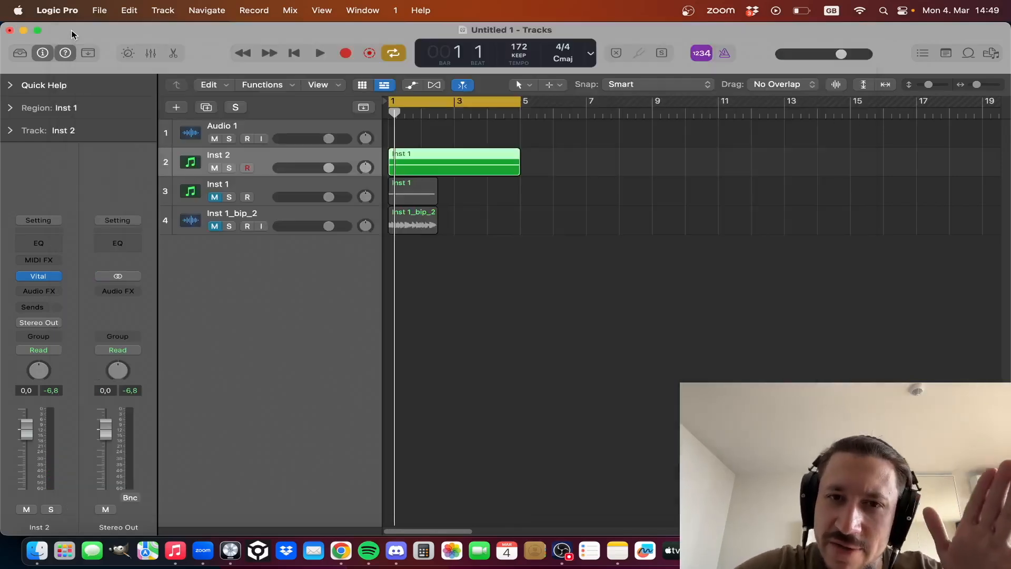
left_click_drag(624, 224, 455, 134)
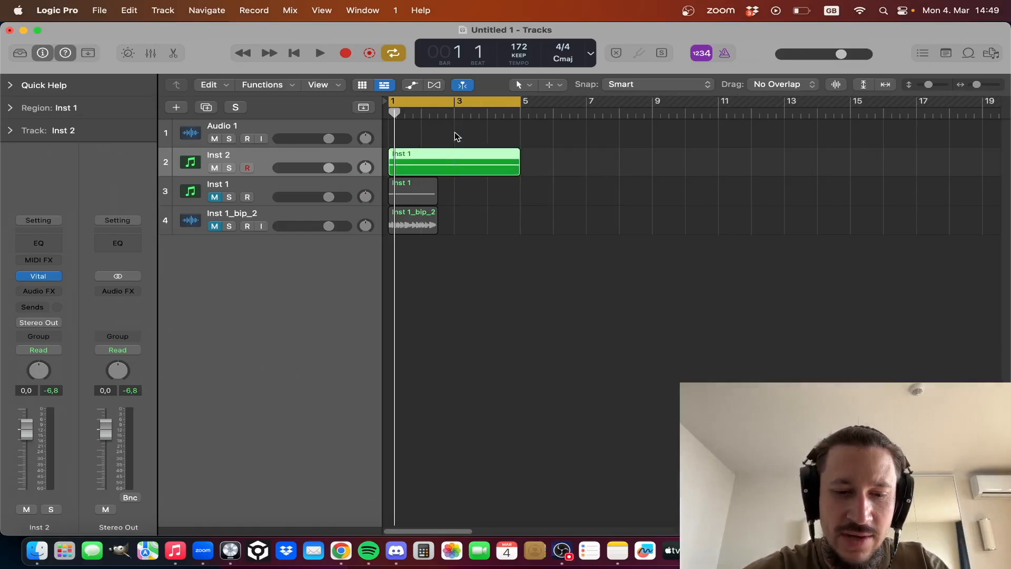
key("ctrl+b")
key("Return")
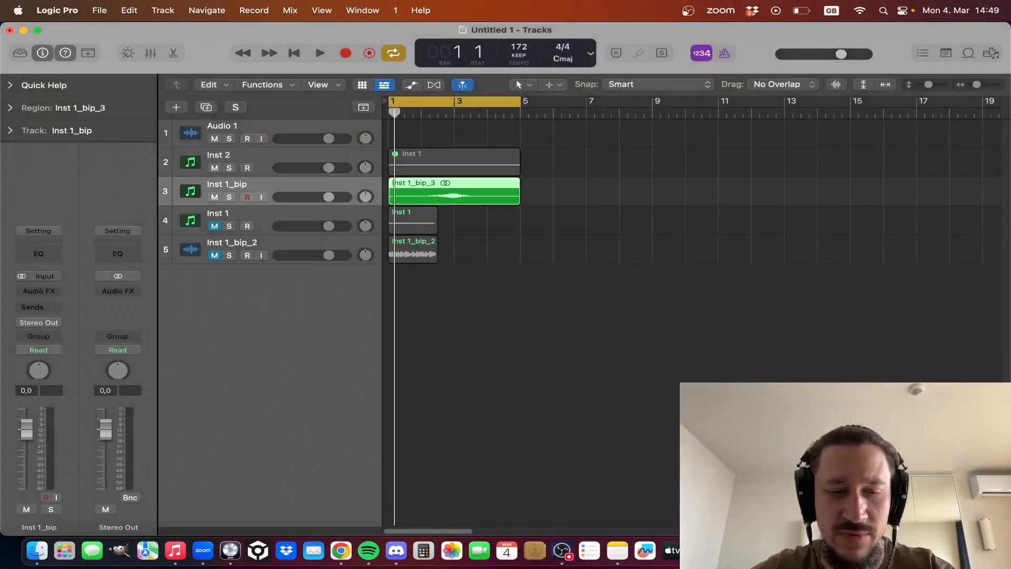
- Delete the original MIDI region on Inst 2 together with its track
left_click(454, 161)
key("Delete")
key("Delete")
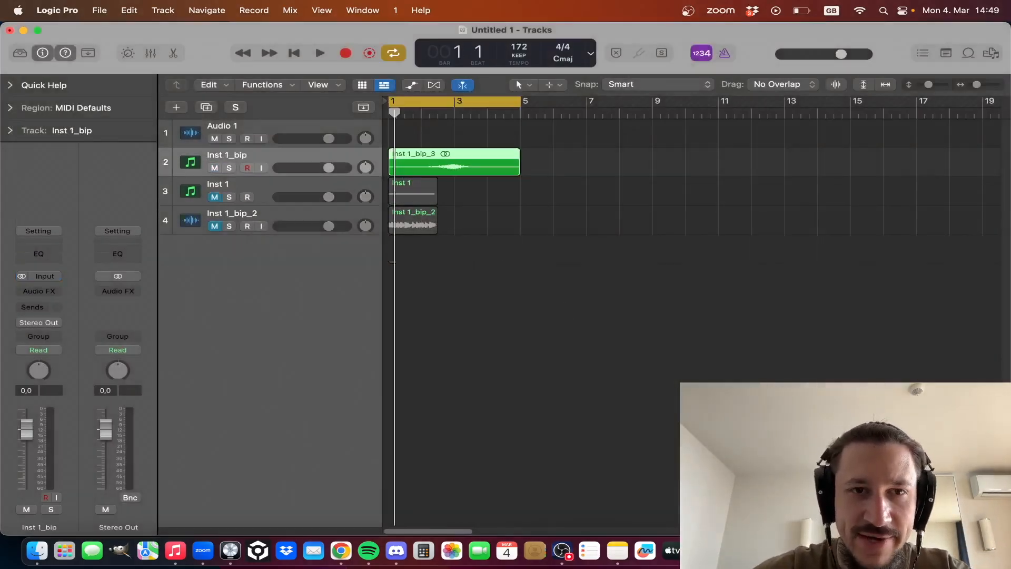
- Split the bounced noise region at its peak on bar 3 and move the second half to bar 7
key("a")
key("a")
key("z")
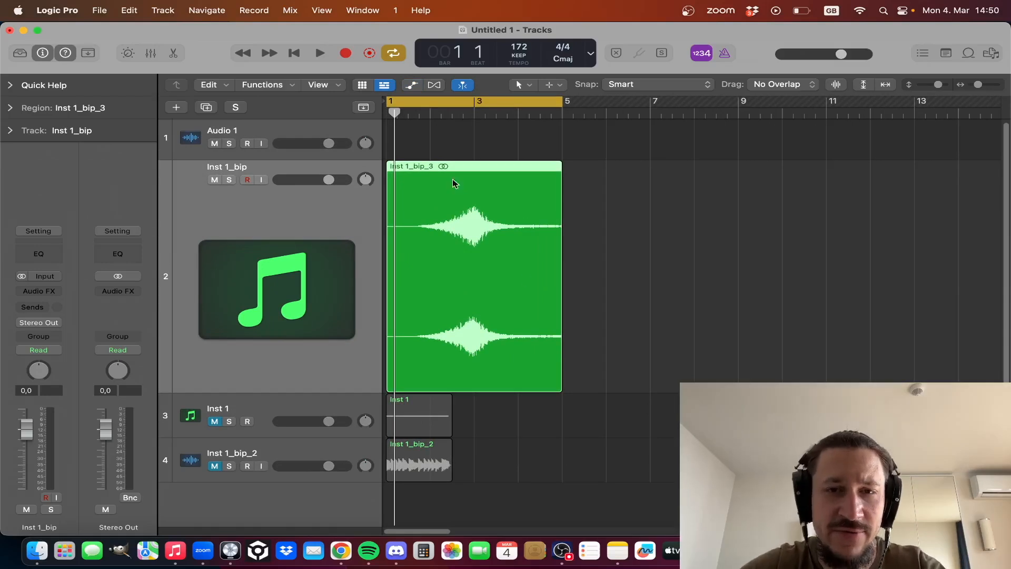
left_click_drag(475, 184, 622, 237)
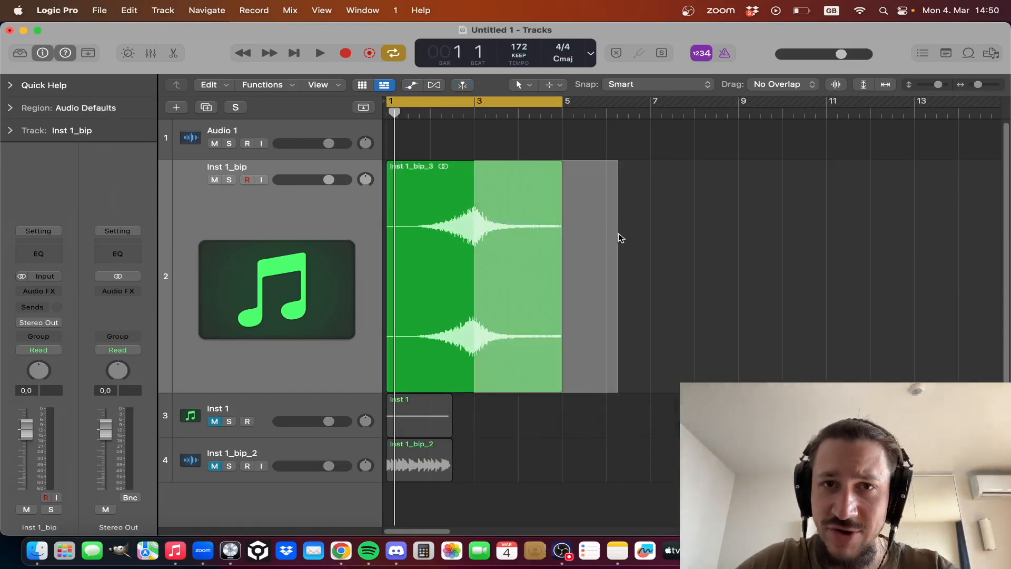
left_click_drag(509, 254, 690, 258)
- Play the first half of the split noise and add a very short fade-out at its end
key("space")
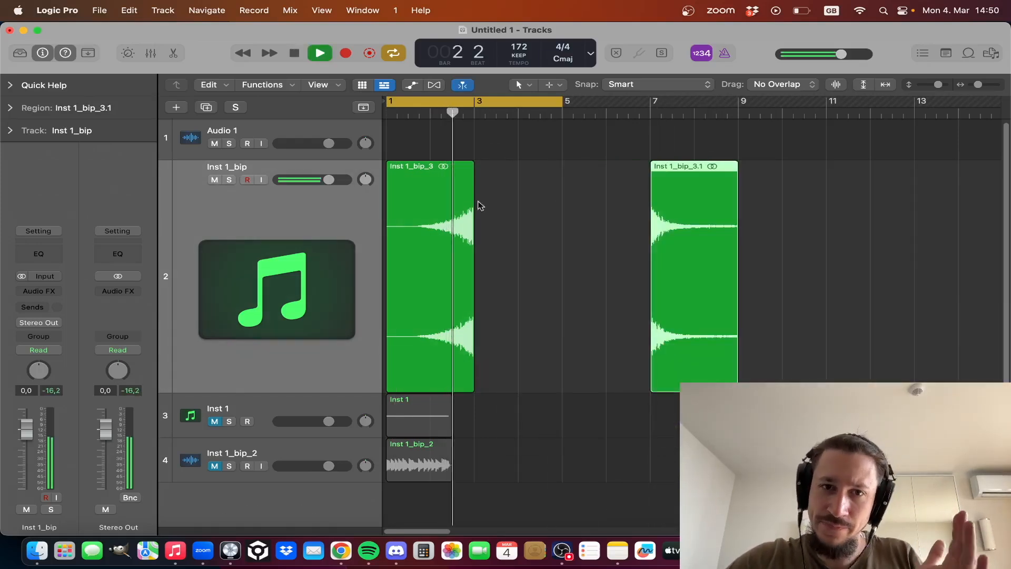
left_click(409, 210)
key("space")
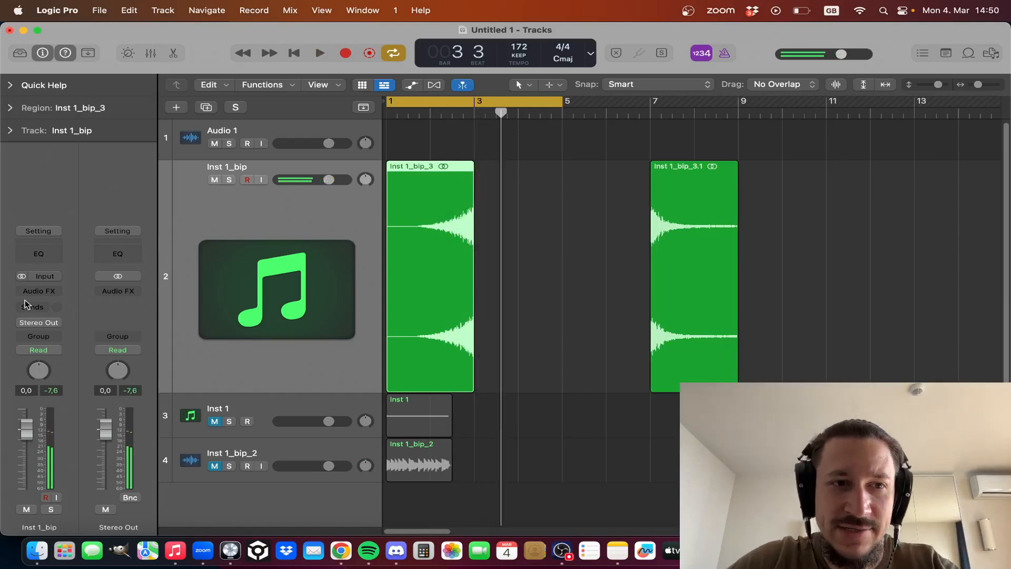
left_click(10, 106)
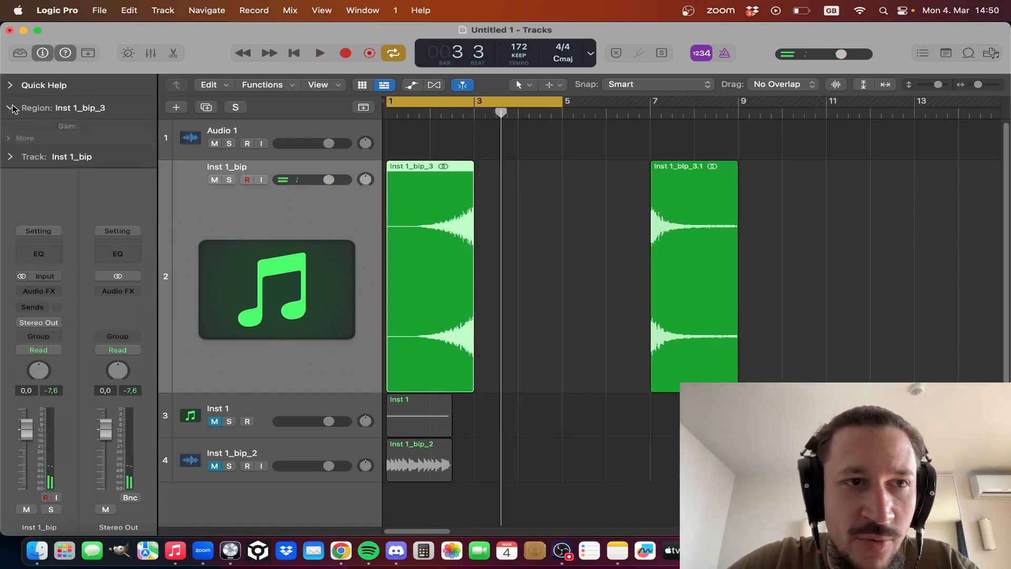
left_click(25, 220)
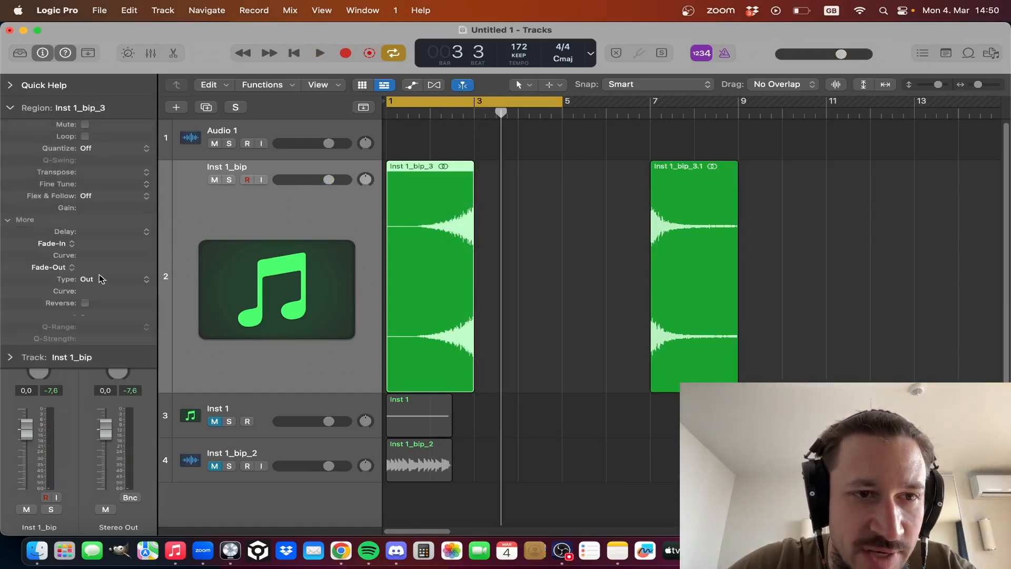
left_click(9, 108)
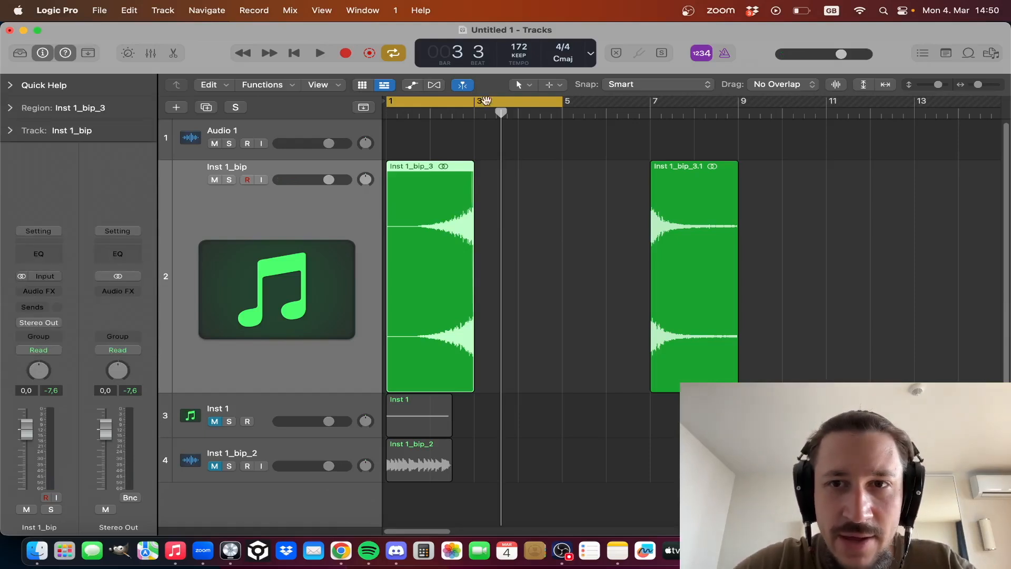
- Give the bar 7 noise region a fade-in of 5 and audition it with the cycle range set from bar 7 to 13
left_click_drag(650, 101, 914, 103)
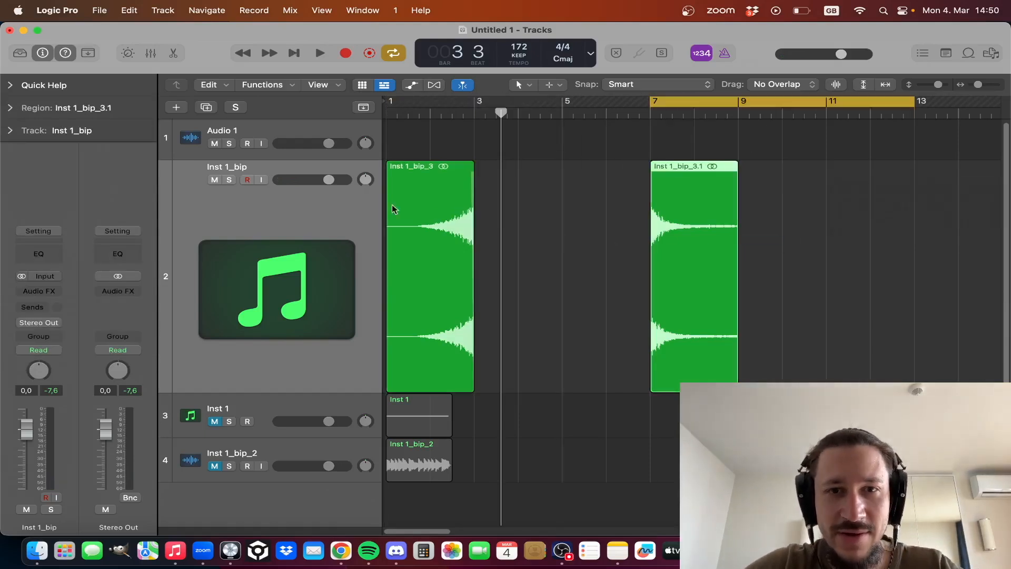
left_click(8, 109)
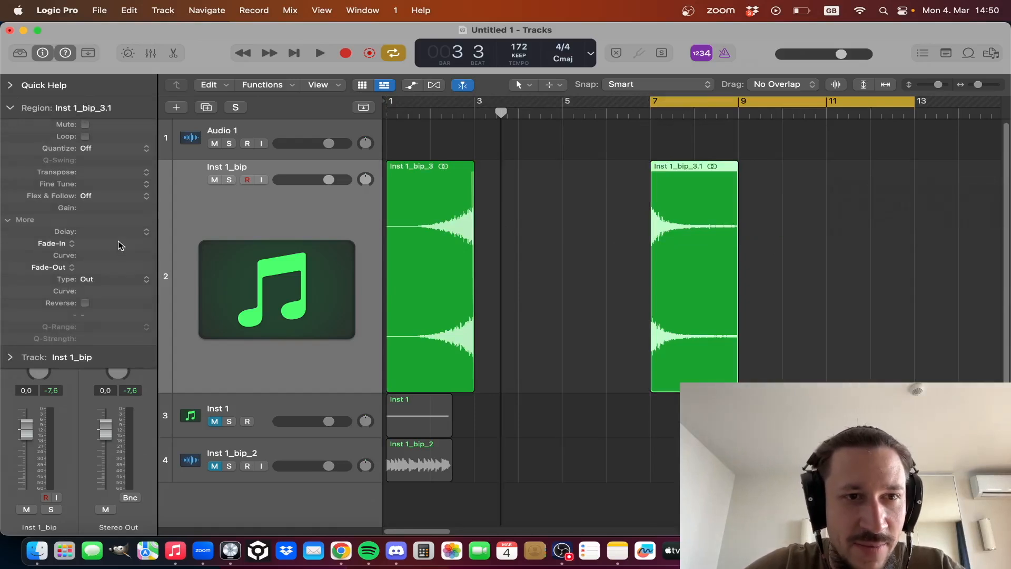
left_click(567, 204)
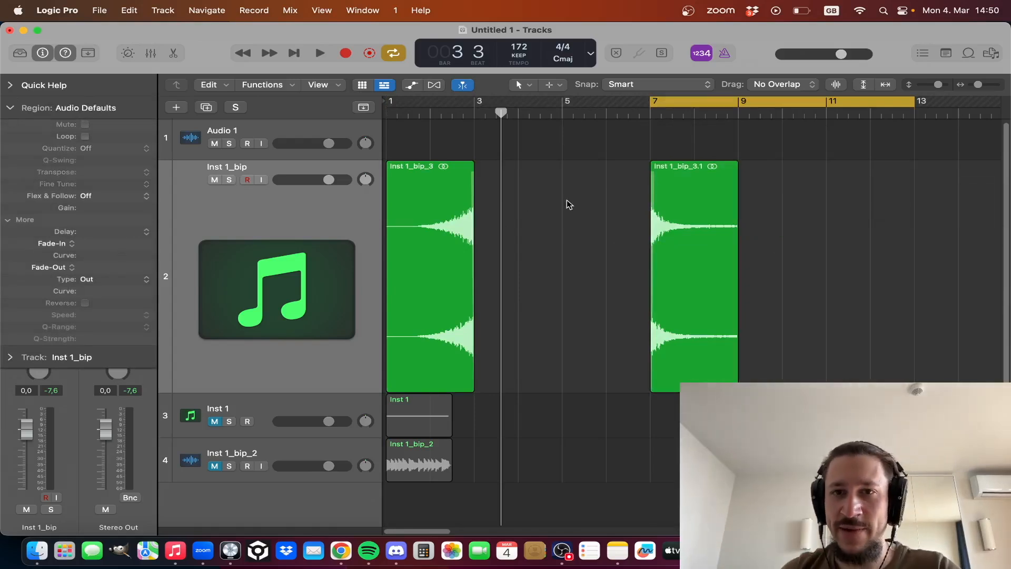
key("space")
key("space")
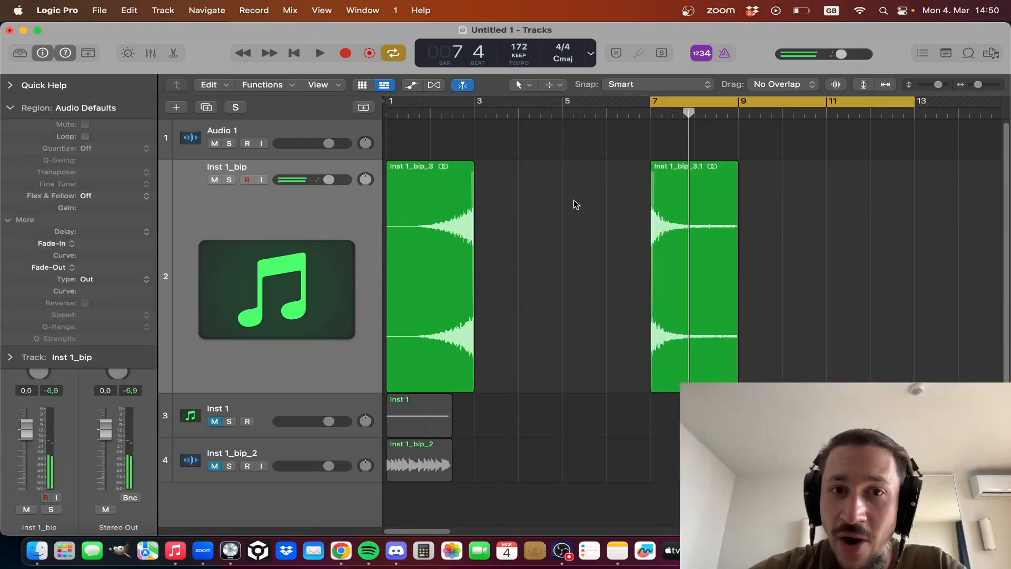
- Set the bar 7 noise region's fade-out to 2.714 with a curve of 29, listening to it during playback
left_click(726, 254)
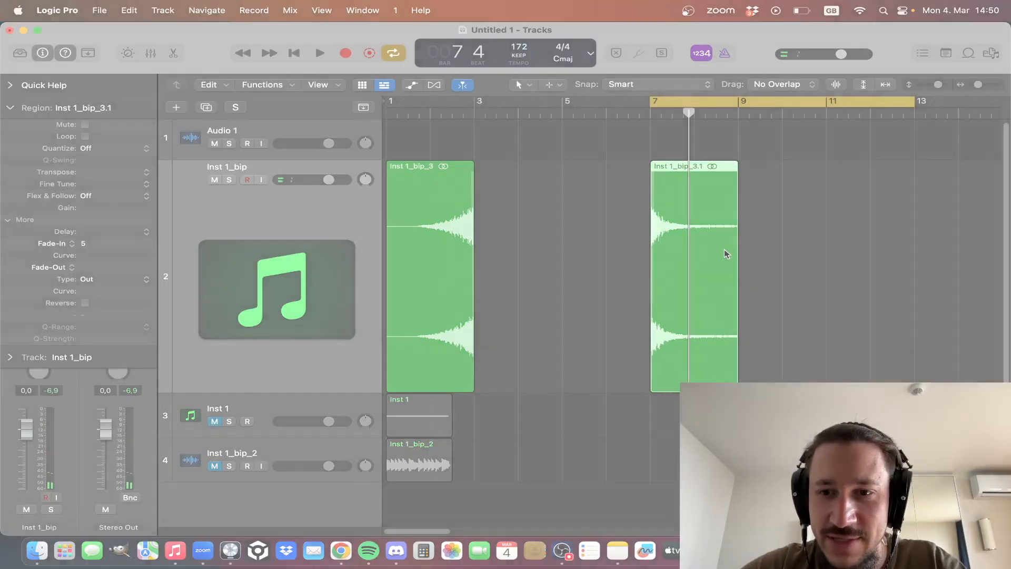
left_click(756, 229)
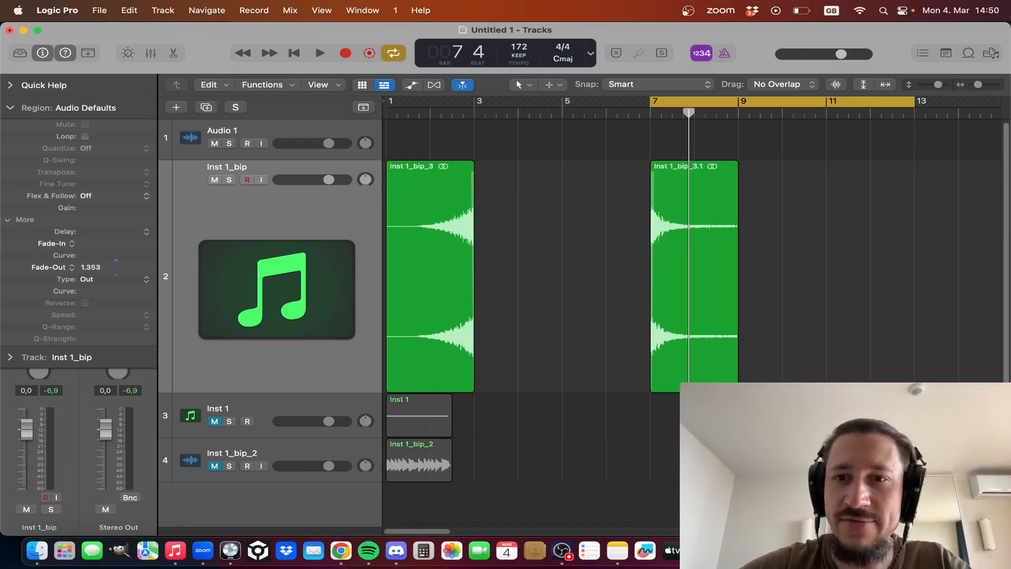
left_click(716, 300)
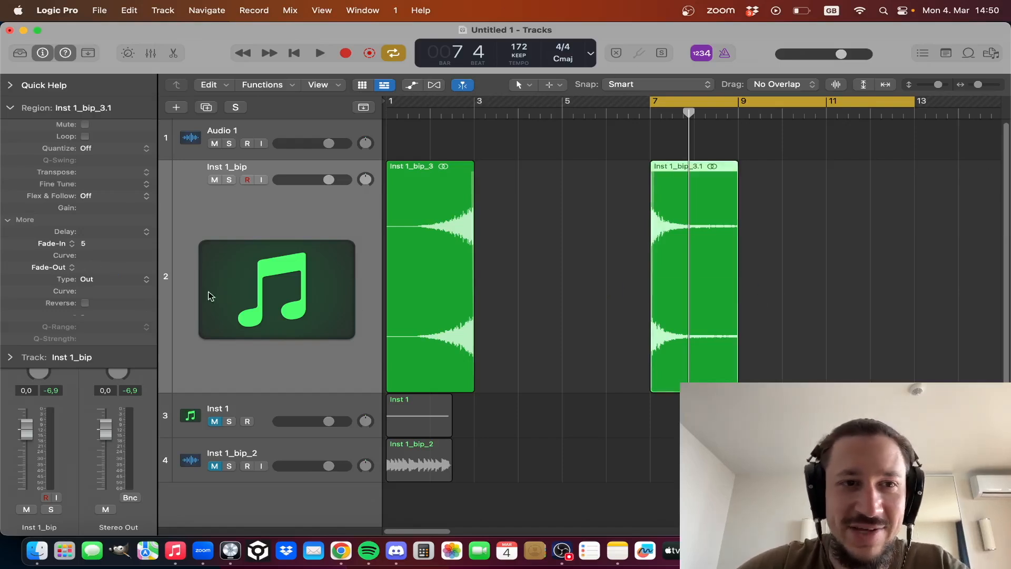
left_click_drag(89, 267, 89, 137)
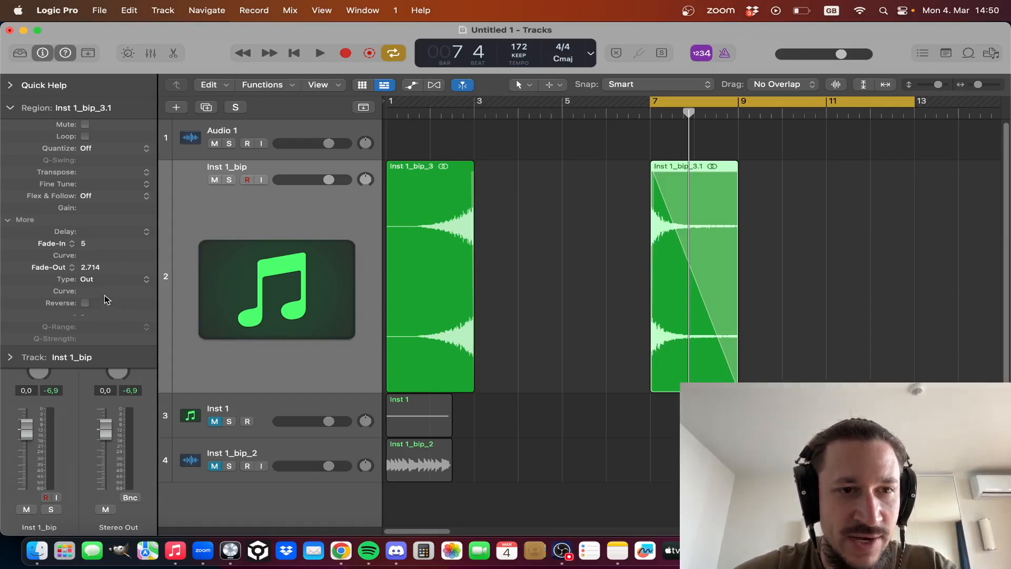
left_click_drag(104, 293, 109, 257)
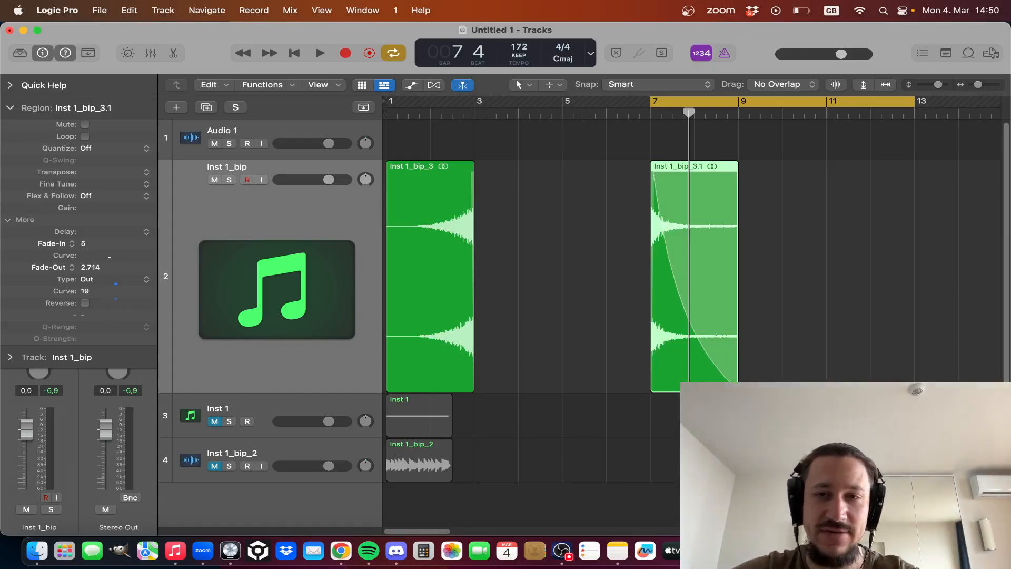
left_click_drag(109, 256, 112, 253)
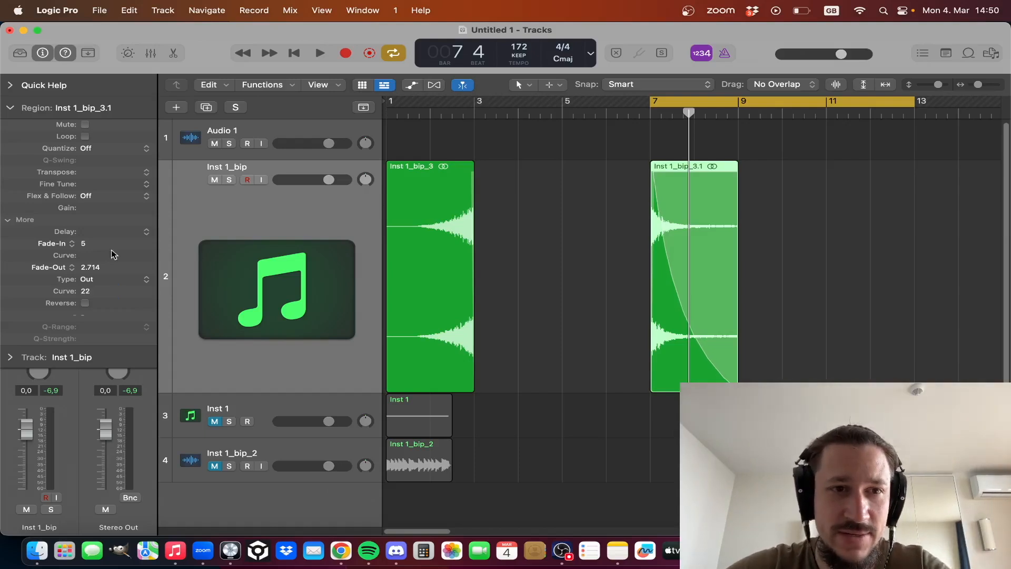
key("space")
left_click_drag(108, 292, 108, 271)
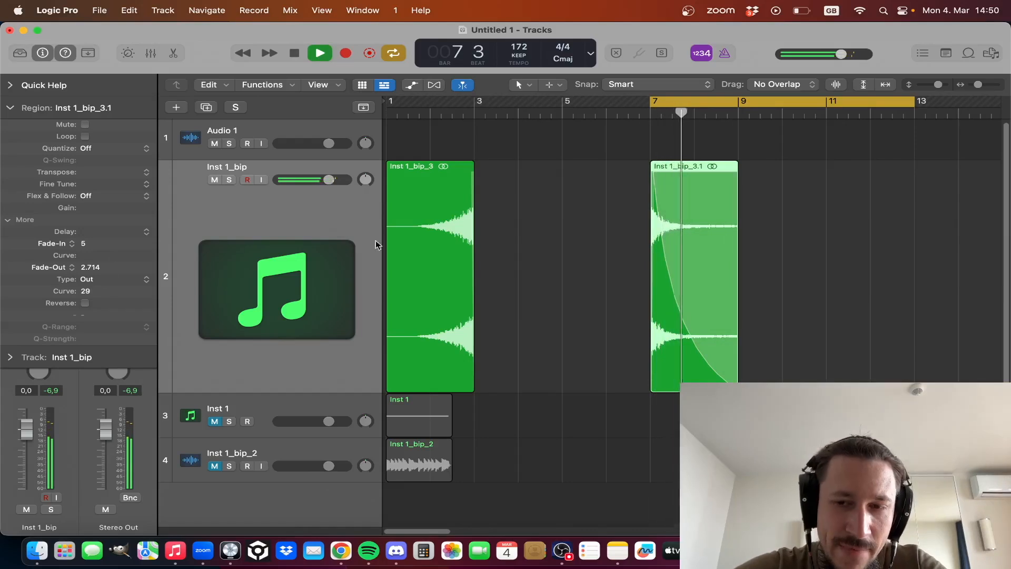
key("space")
- Extend the start of the bar 7 noise region back to bar 5 and delete the noise region on bar 1
left_click(586, 414)
left_click_drag(652, 382, 561, 380)
left_click(393, 298)
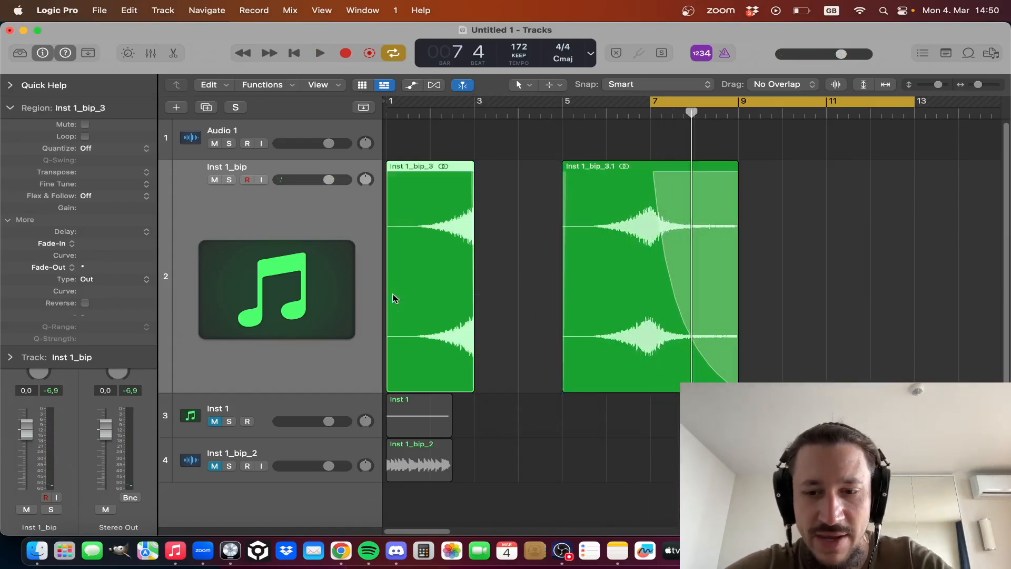
key("Delete")
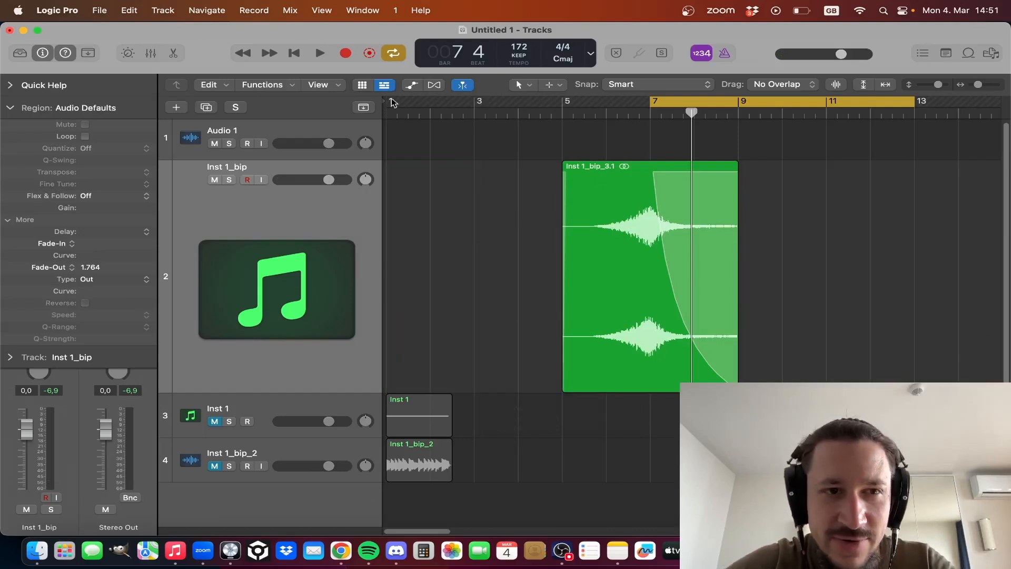
- Set the extended noise region's fade-in to 2.537 and audition it with a cycle range starting at bar 5
left_click_drag(116, 244, 116, 243)
left_click(636, 274)
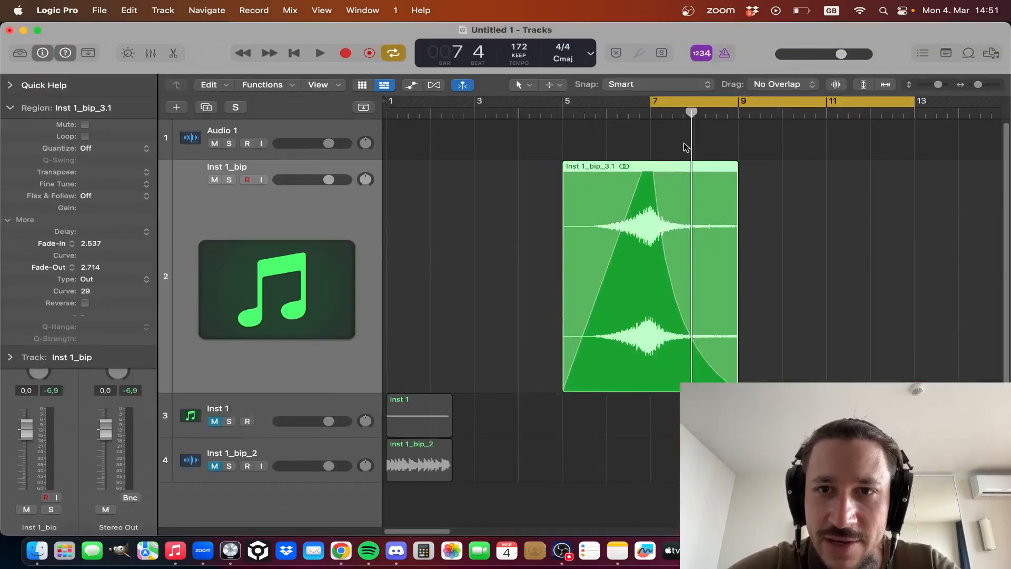
left_click_drag(564, 106, 990, 102)
key("space")
left_click_drag(744, 231, 547, 233)
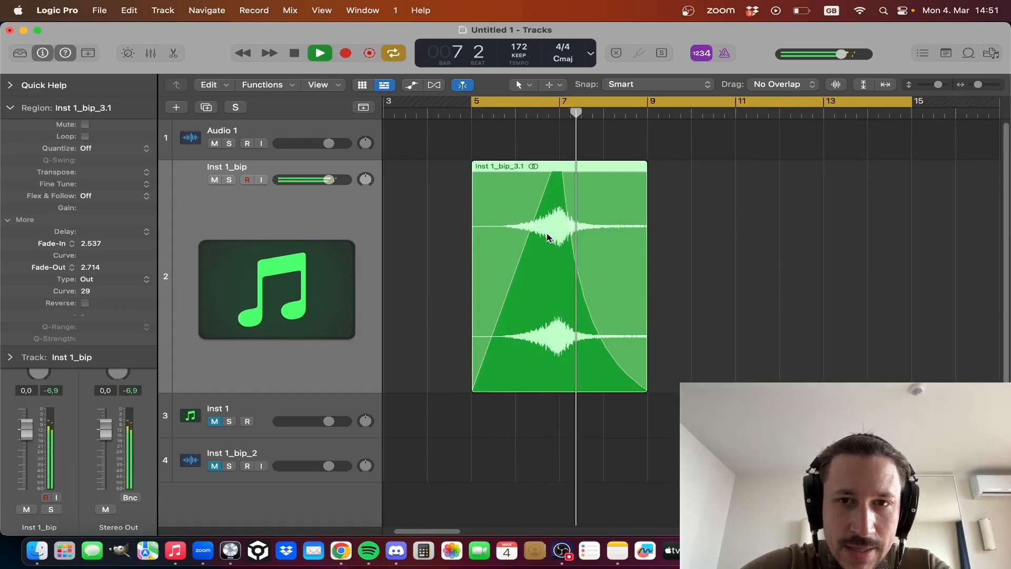
key("space")
- Bounce the faded noise region in place to a new track named SWEEP and delete the source track
left_click_drag(787, 270, 602, 270)
key("ctrl+b")
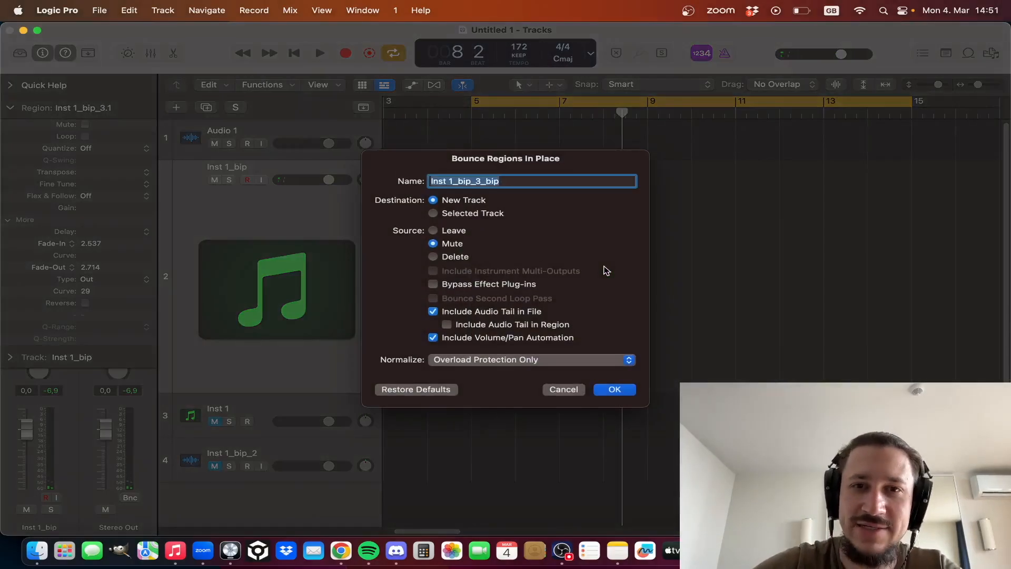
type("SWEEP")
key("Return")
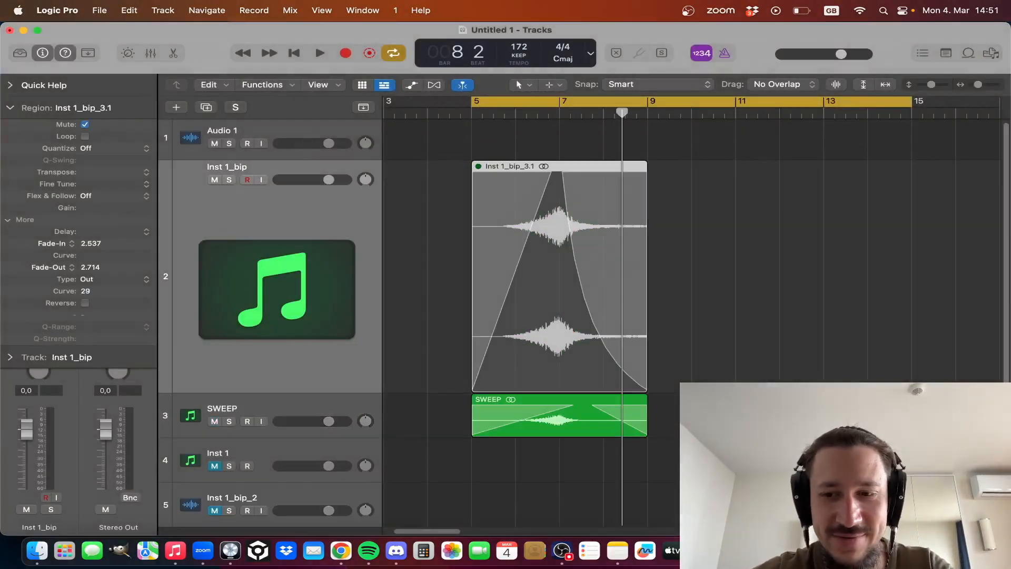
key("super+Left")
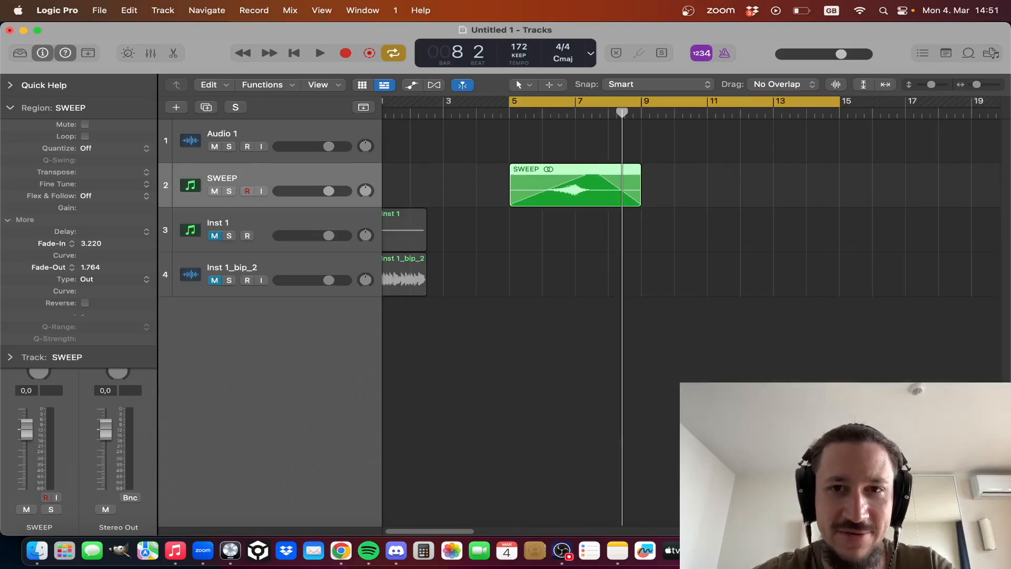
- Move the SWEEP region to bar 1 and set the cycle range to bars 1 to 5
key("super+Down")
key("super+Left")
left_click_drag(663, 303, 494, 301)
left_click_drag(467, 194, 385, 207)
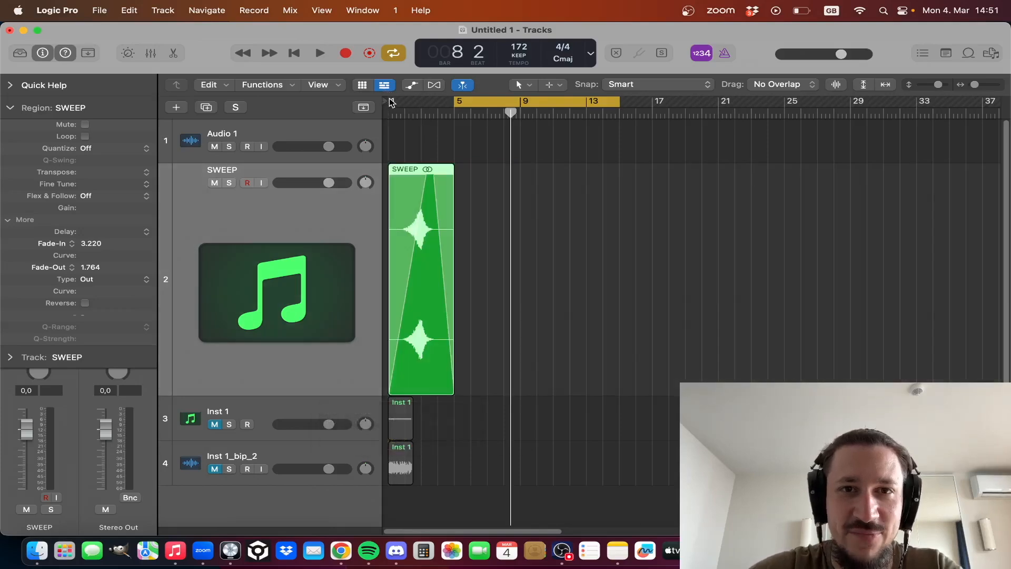
left_click_drag(392, 102, 448, 108)
- Play the SWEEP region through the cycle range, stop, and return the playhead to the project start
left_click(562, 395)
key("super+Right")
key("super+Right")
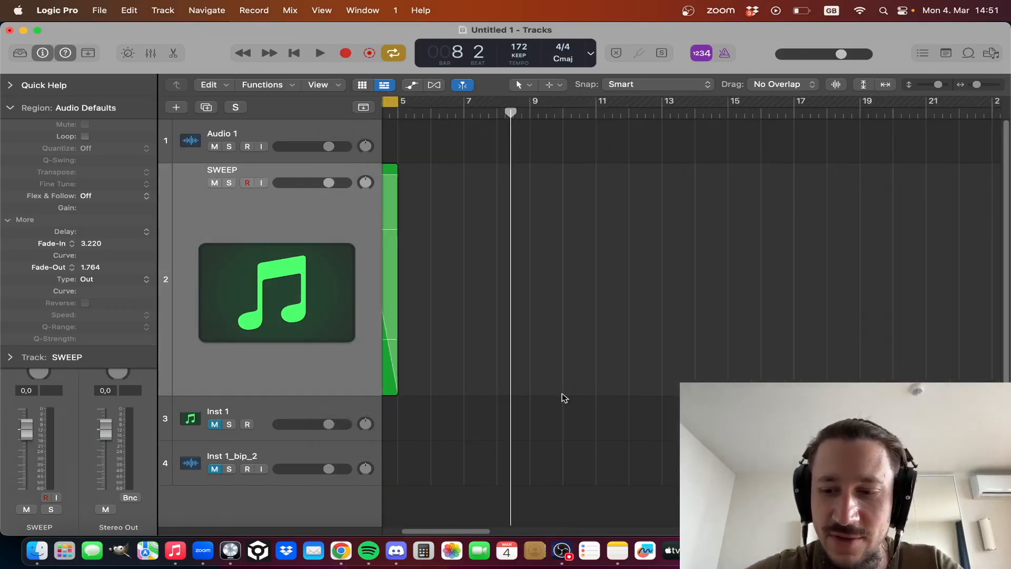
key("Return")
key("space")
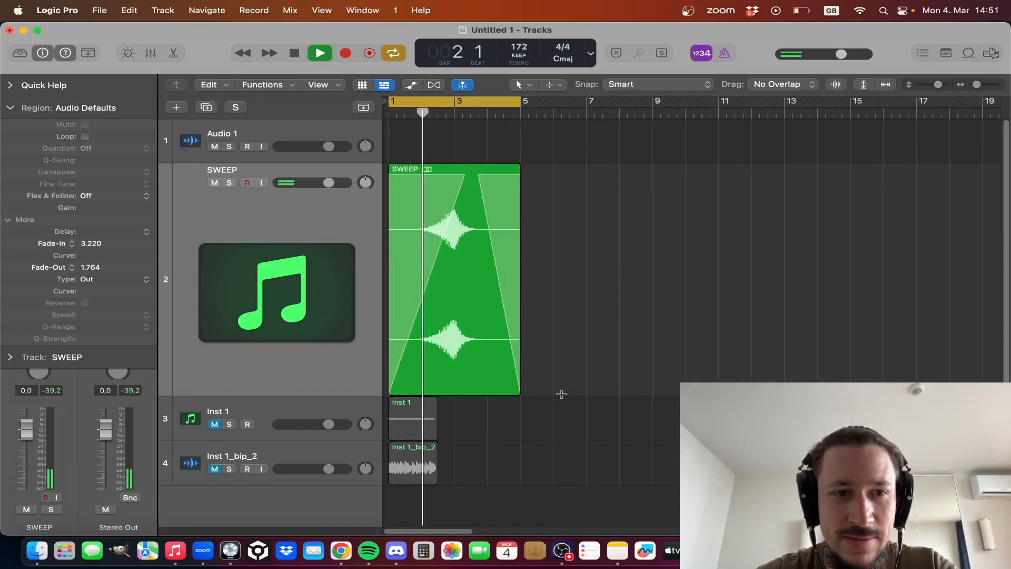
key("super+Left")
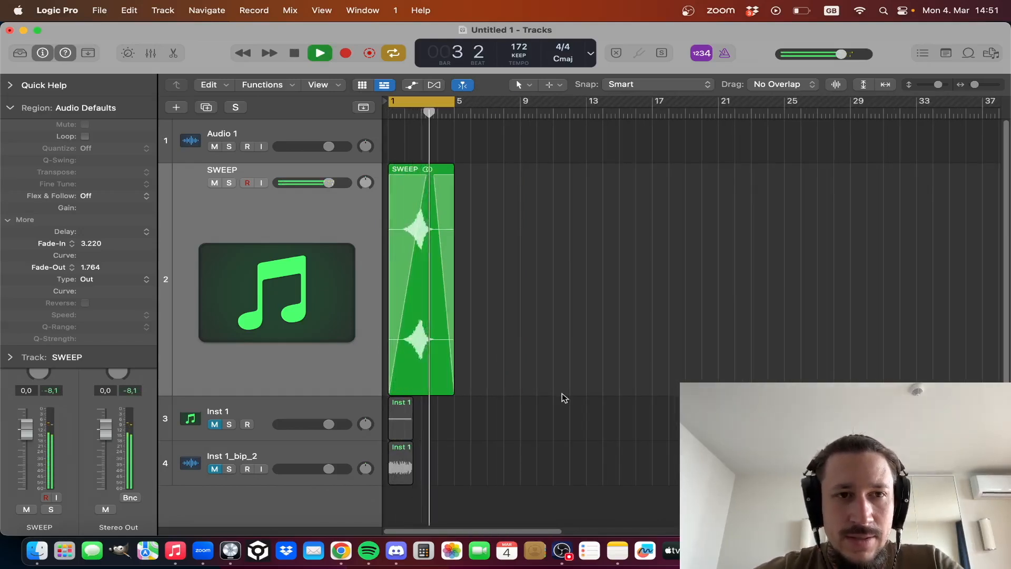
key("super+Left")
key("super+Up")
key("space")
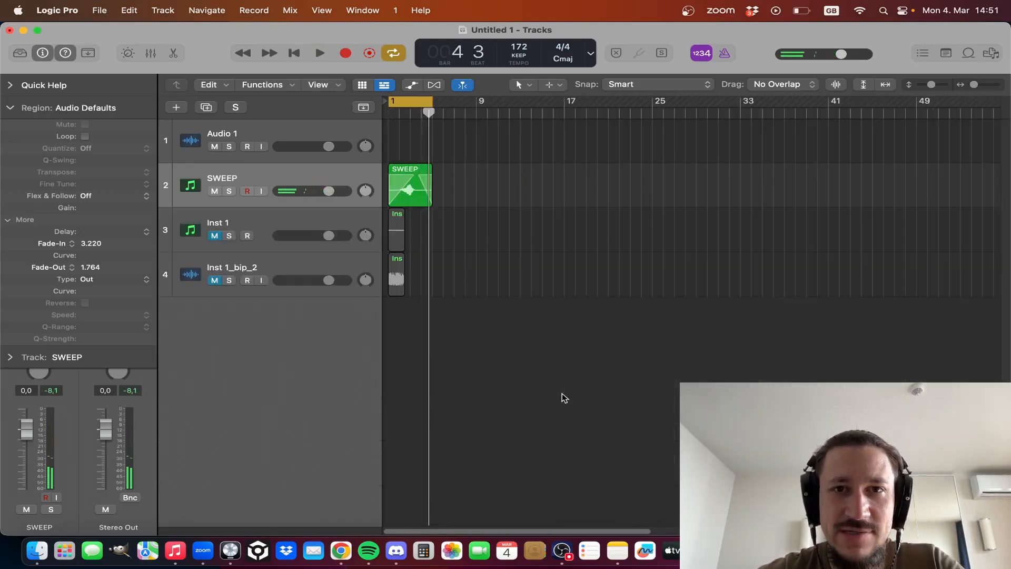
key("super+Right")
key("Return")
key("super+Right")
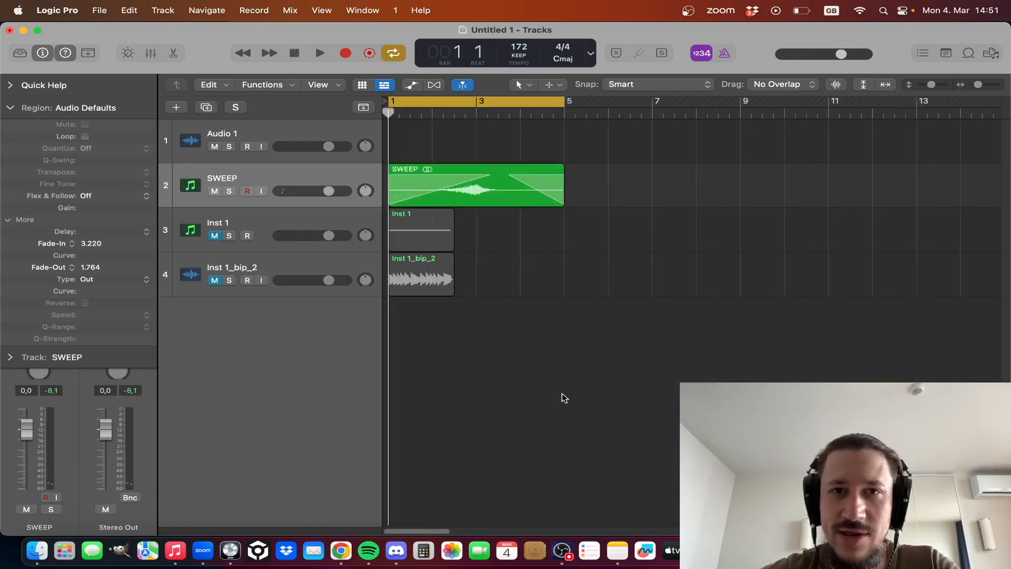